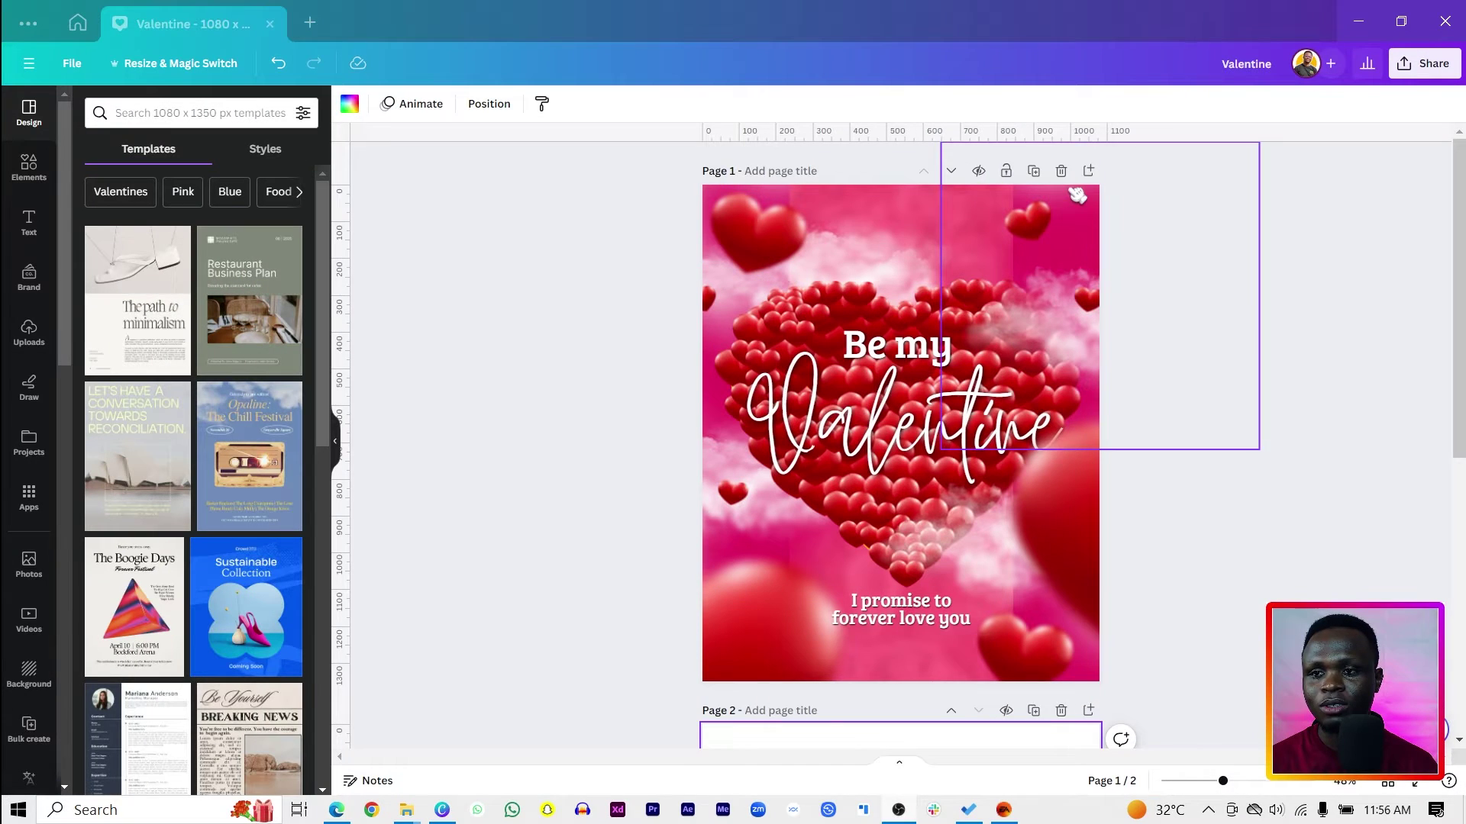
- Delete extra Page 3 and add a tall, widened rectangle filled pink #ff5278 down Page 2's centre
left_click(1089, 171)
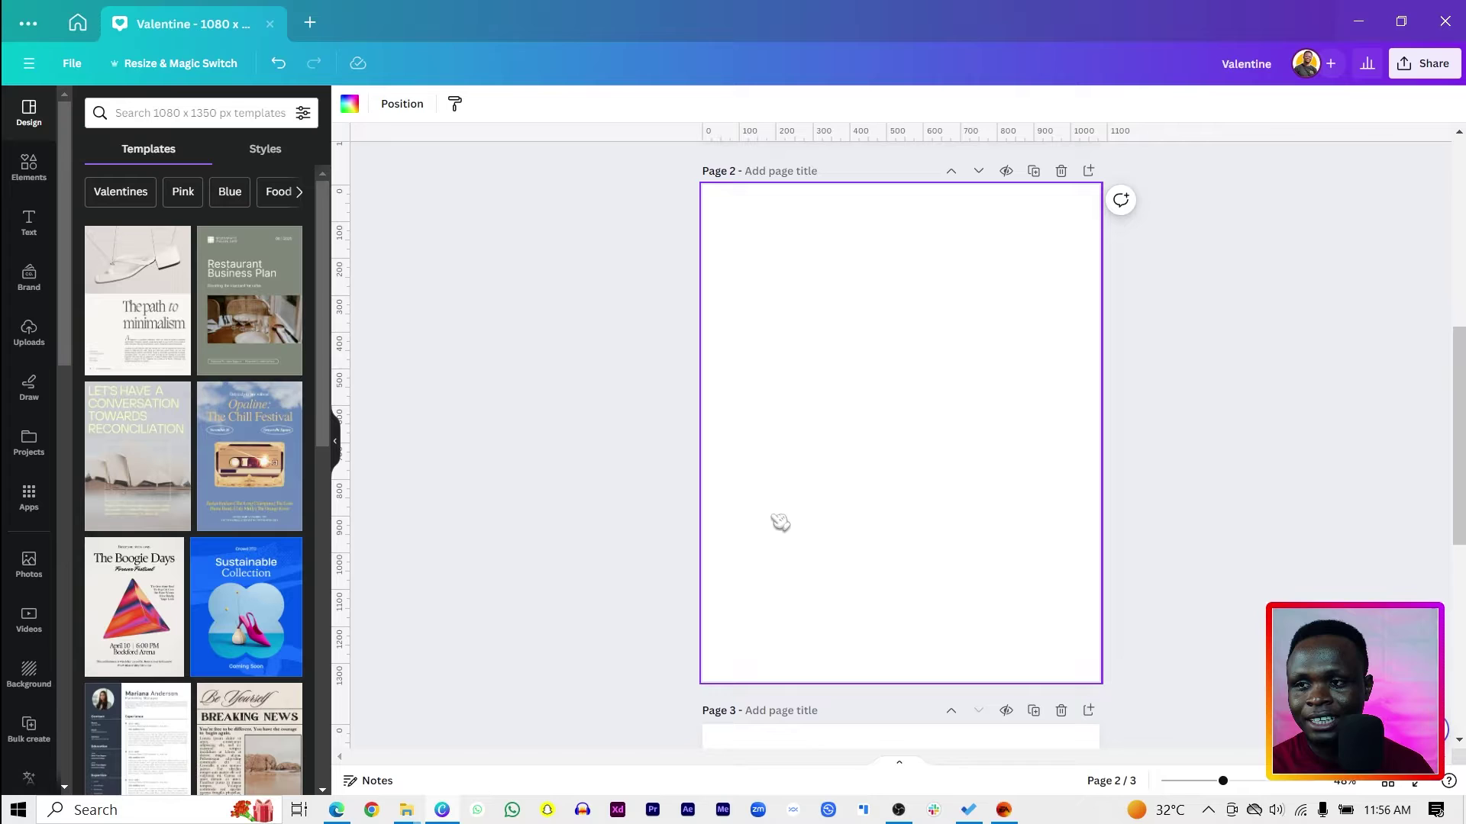
left_click(1063, 711)
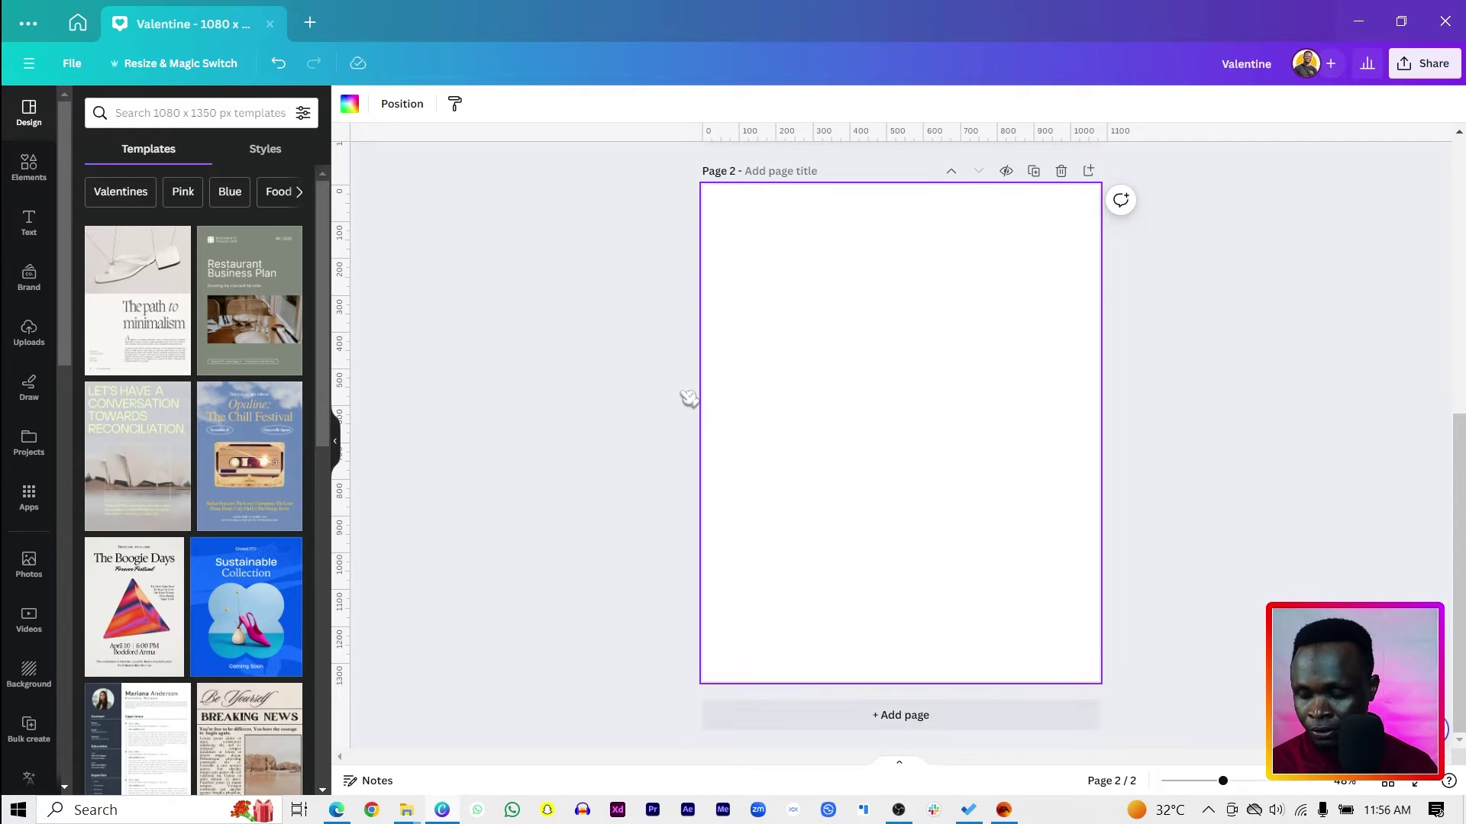
key("r")
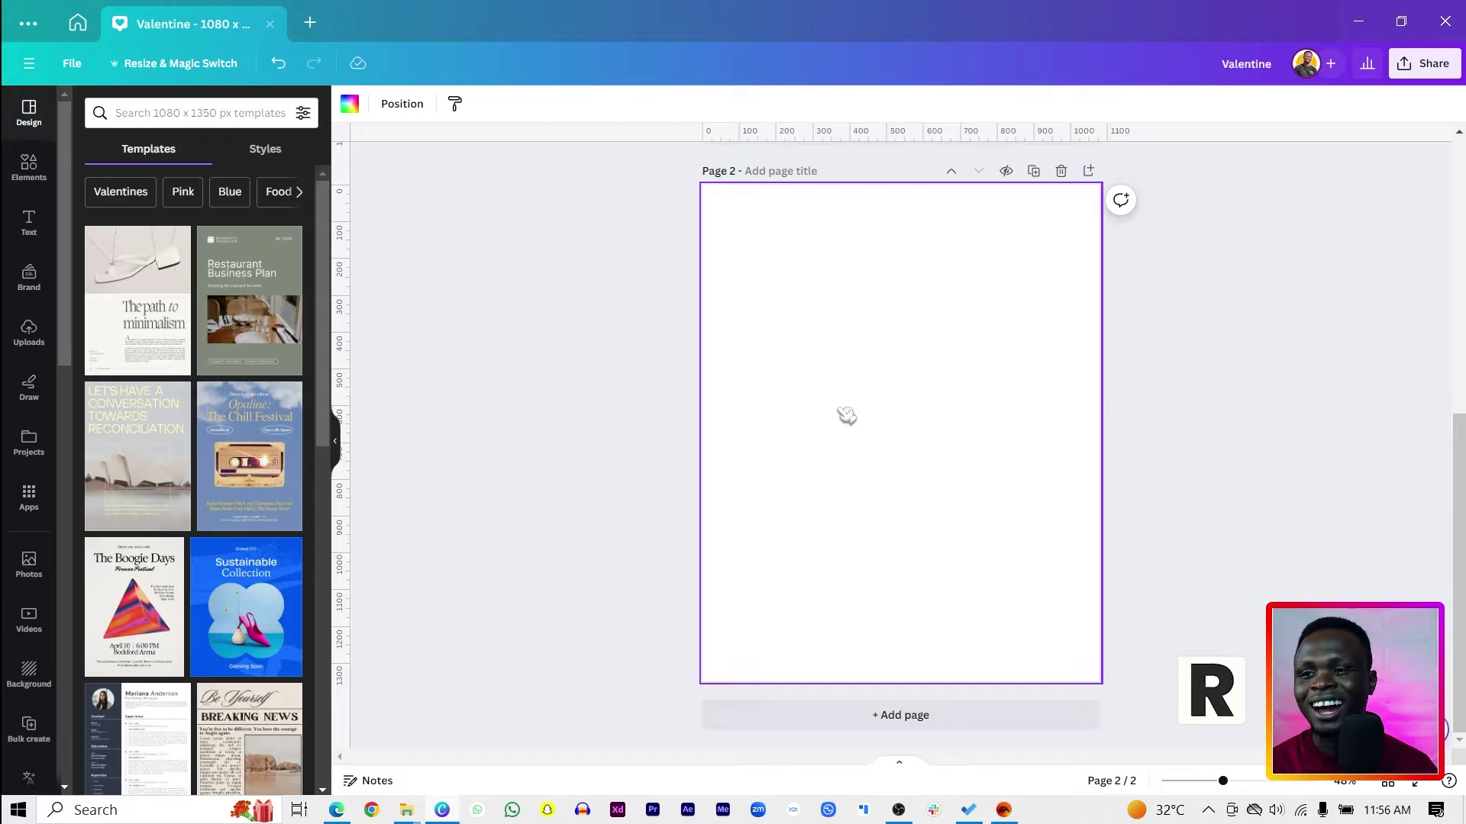
left_click_drag(902, 488, 897, 693)
left_click_drag(836, 573, 787, 578)
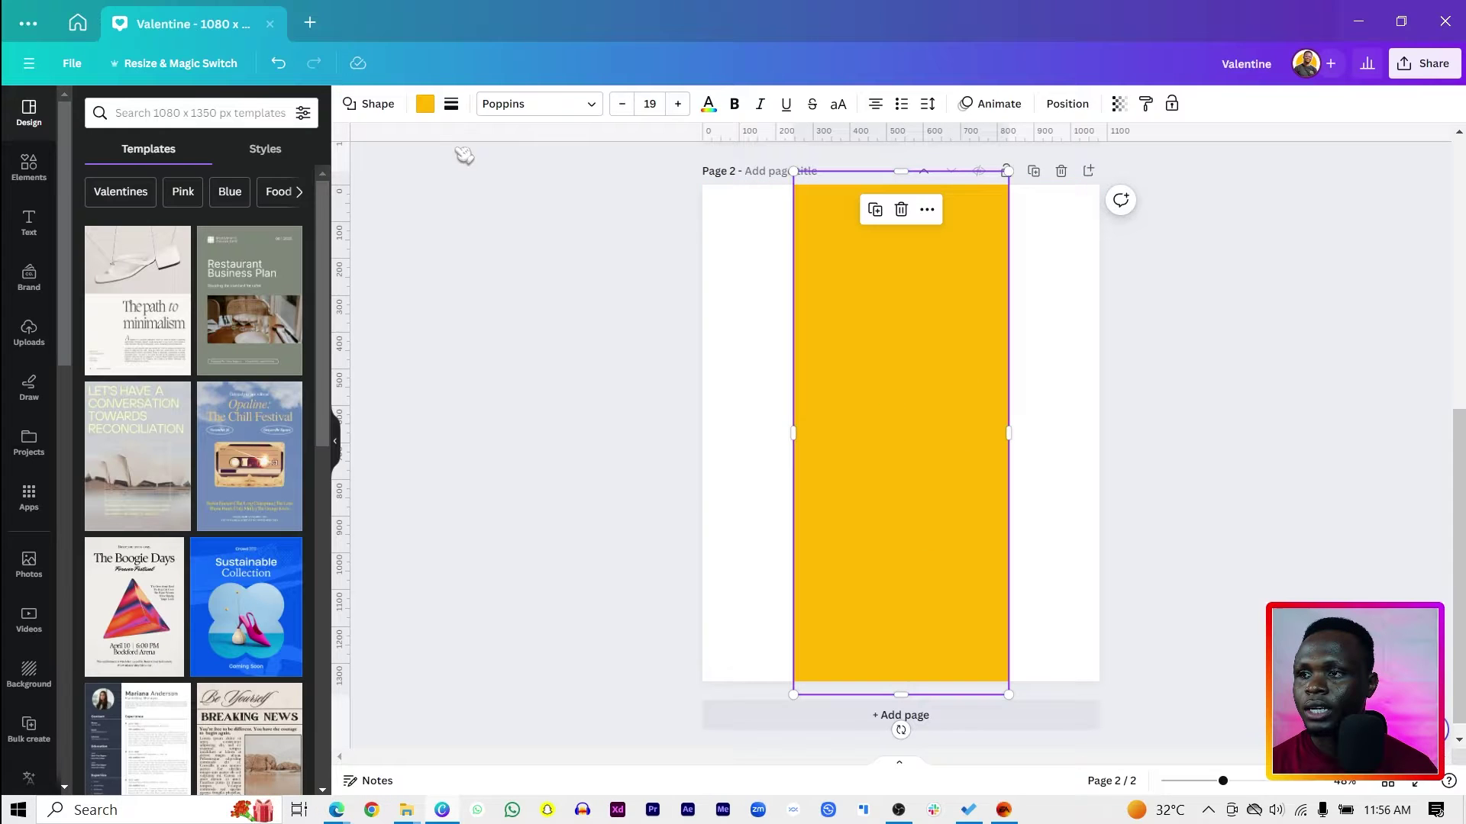
left_click(432, 107)
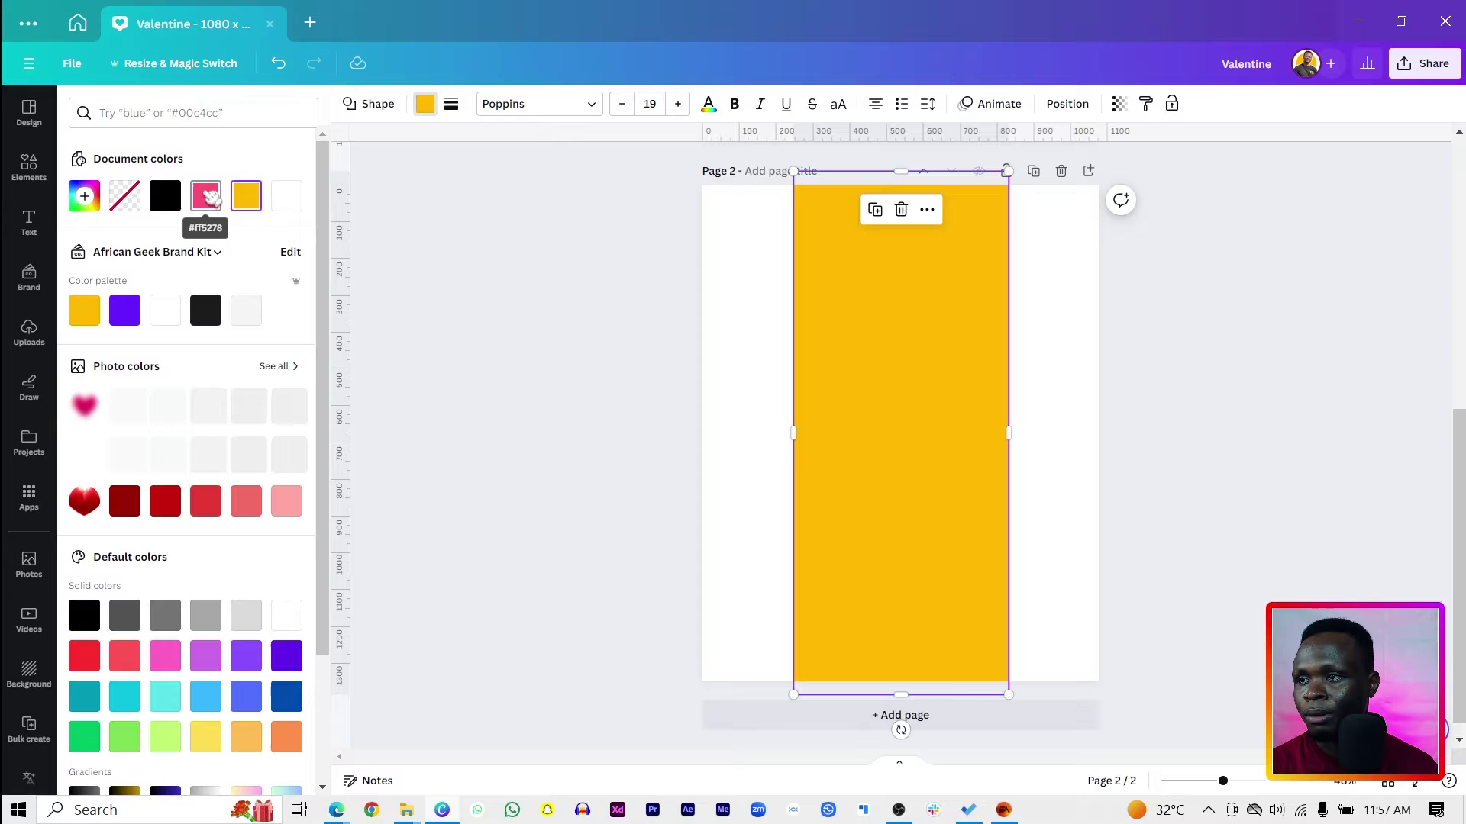
left_click(211, 199)
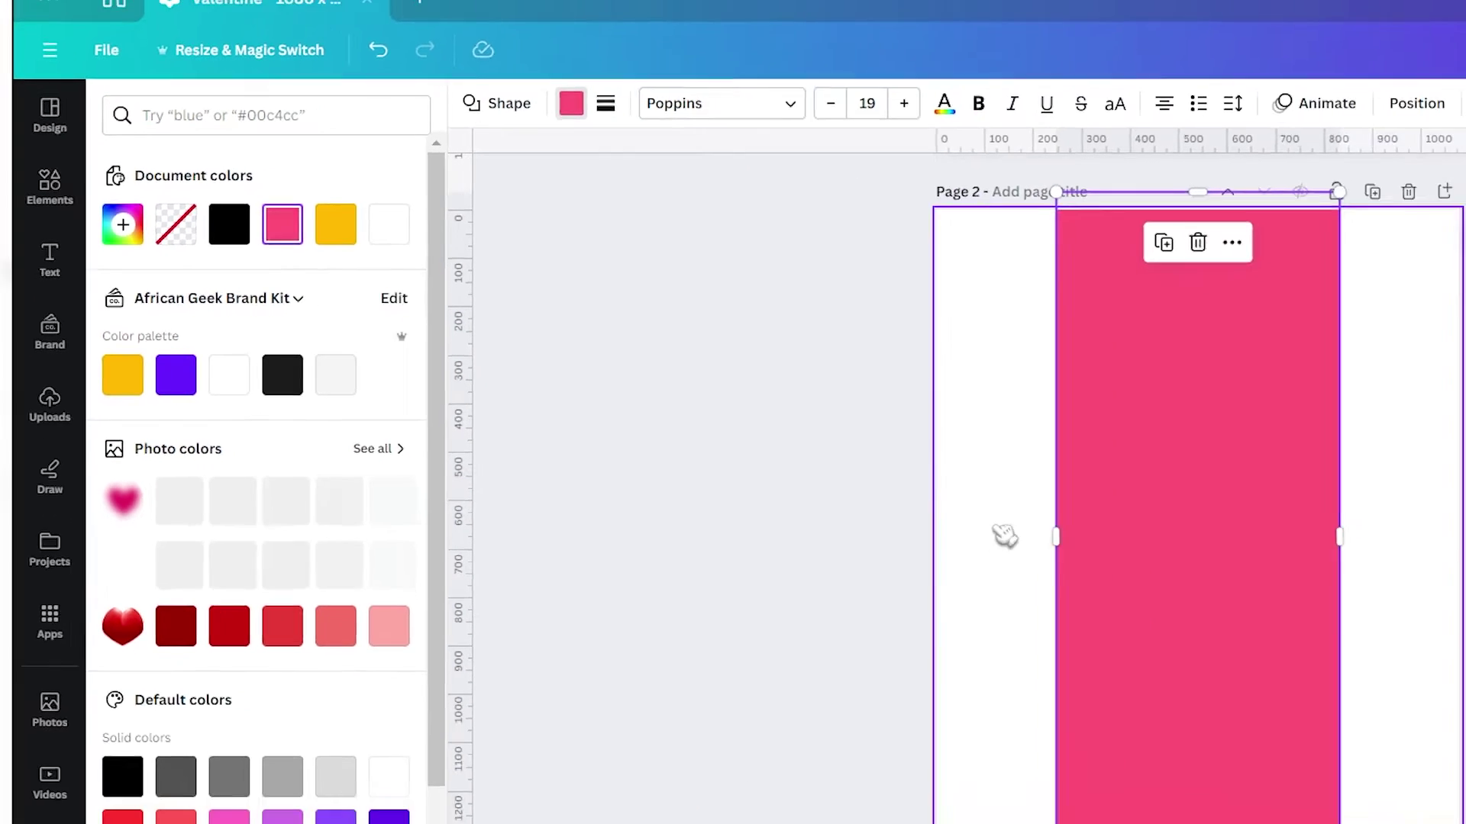
- Search Elements photos for 'rose flowers', add the pink roses photo and rotate it upright to -90°
left_click(1215, 619)
left_click(29, 164)
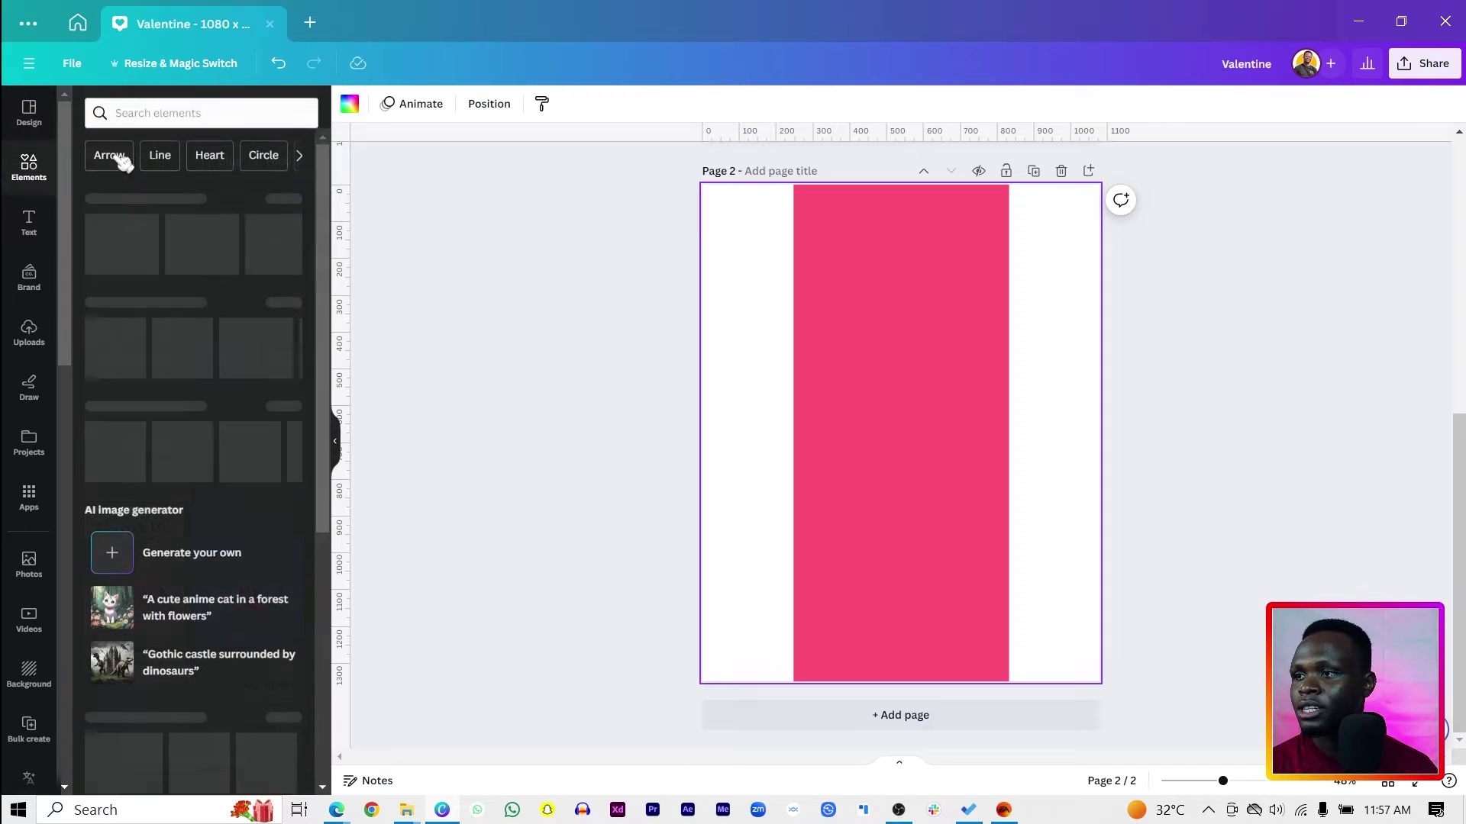
left_click(198, 113)
type("ros")
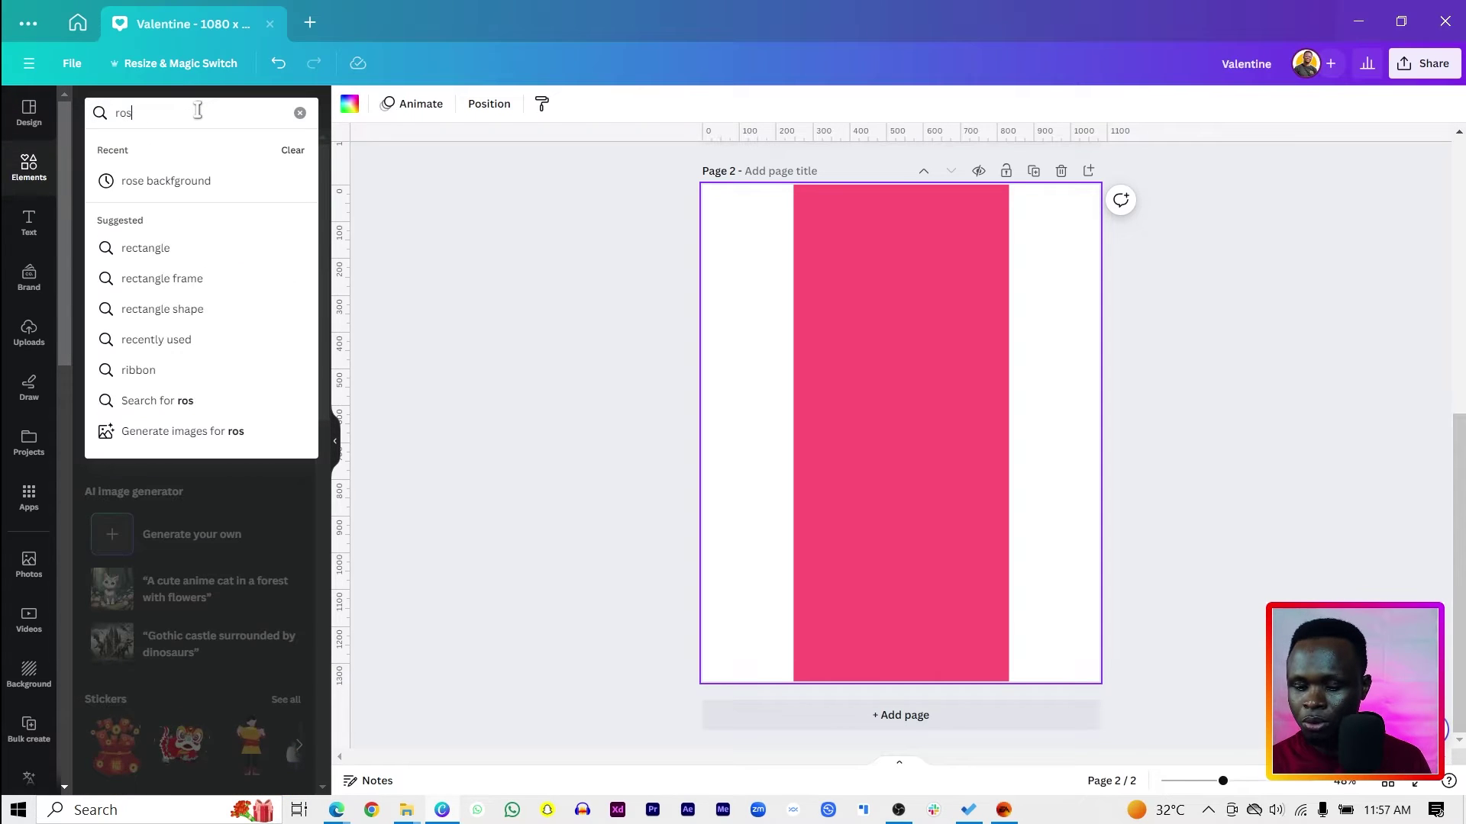
type("e")
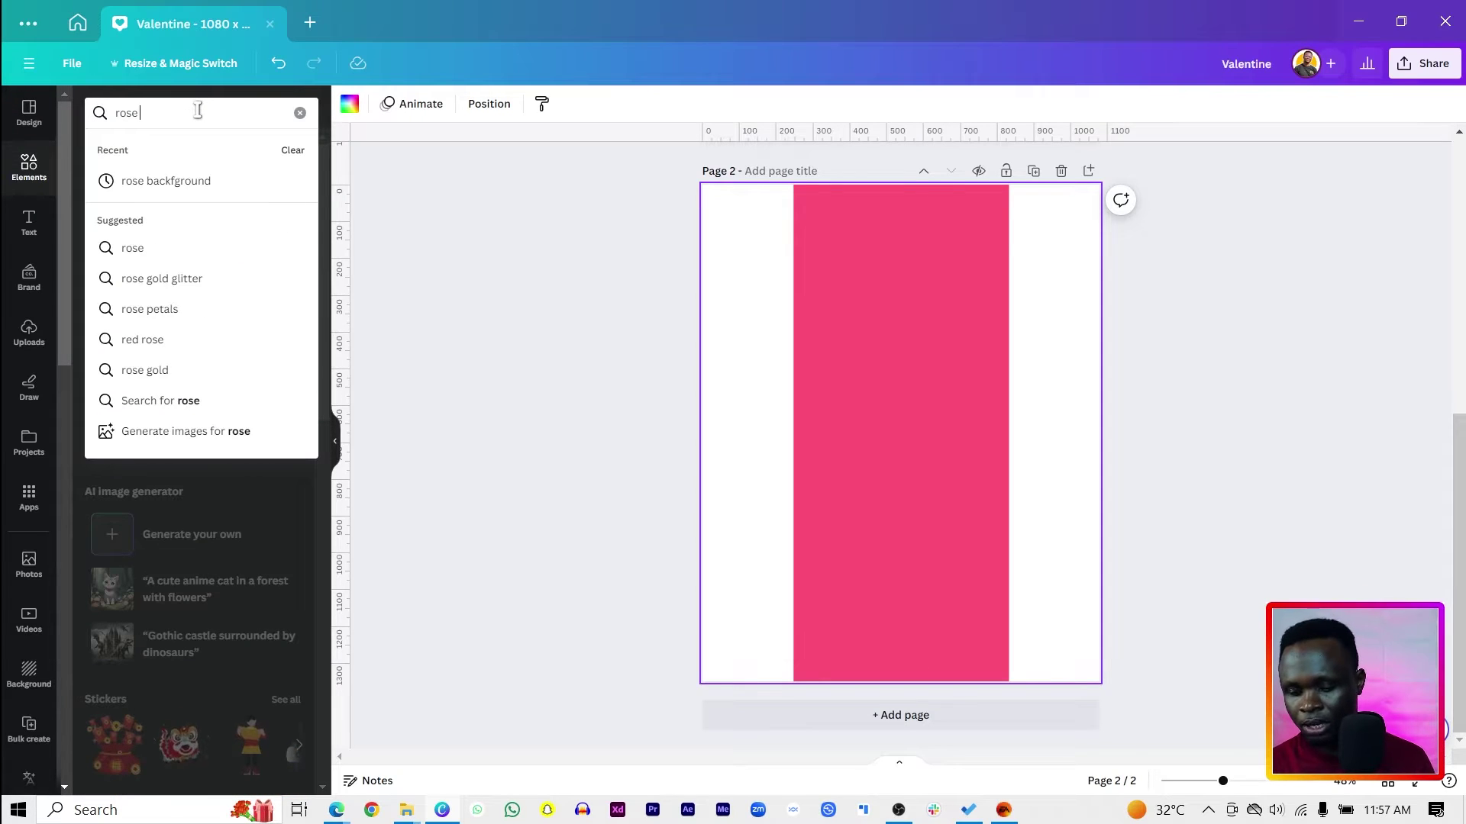
type(" flowers")
key("Return")
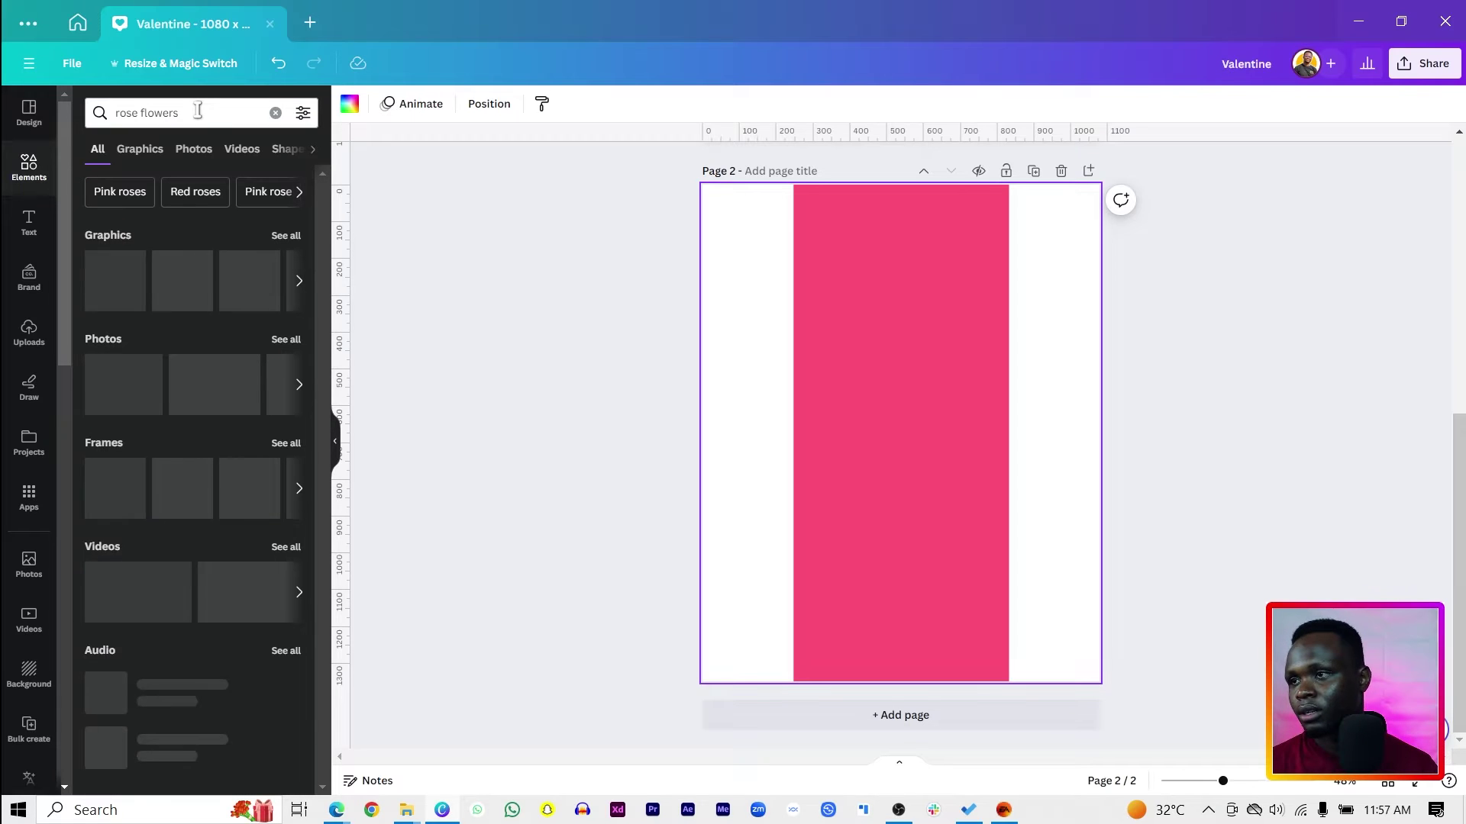
left_click(200, 151)
scroll(162, 489, "down", 5)
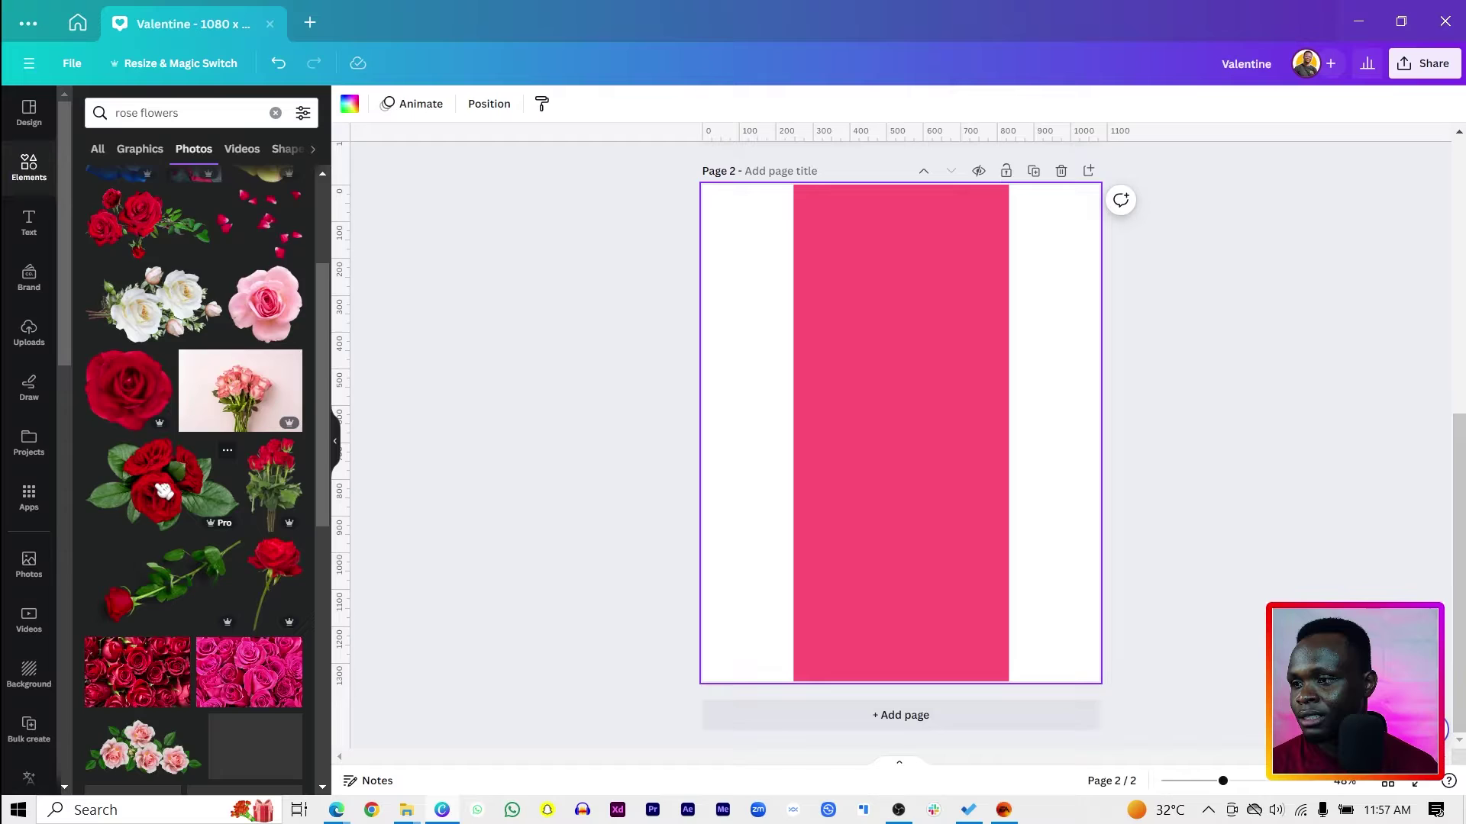
left_click(239, 432)
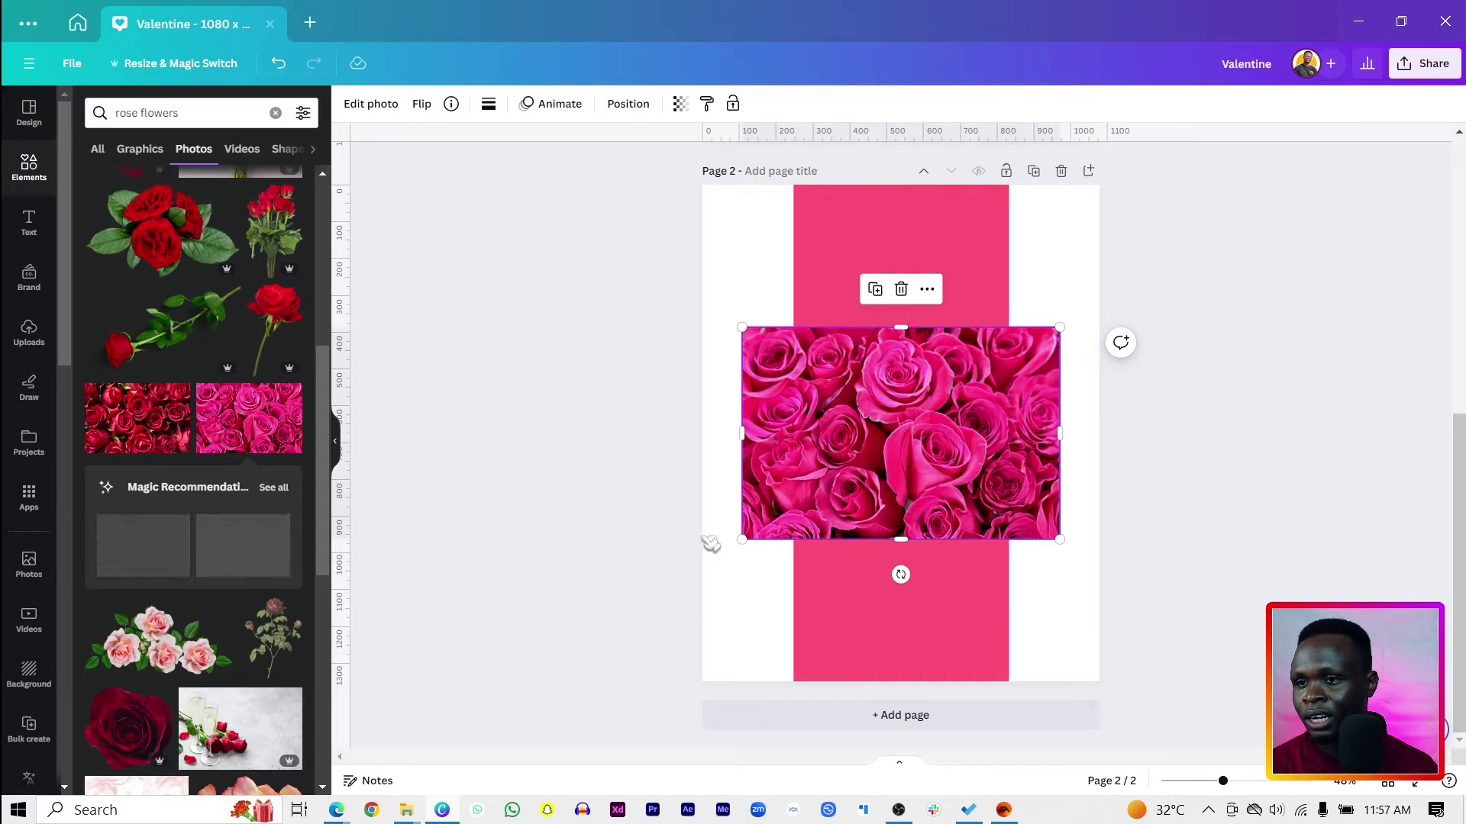
left_click_drag(901, 574, 1050, 432)
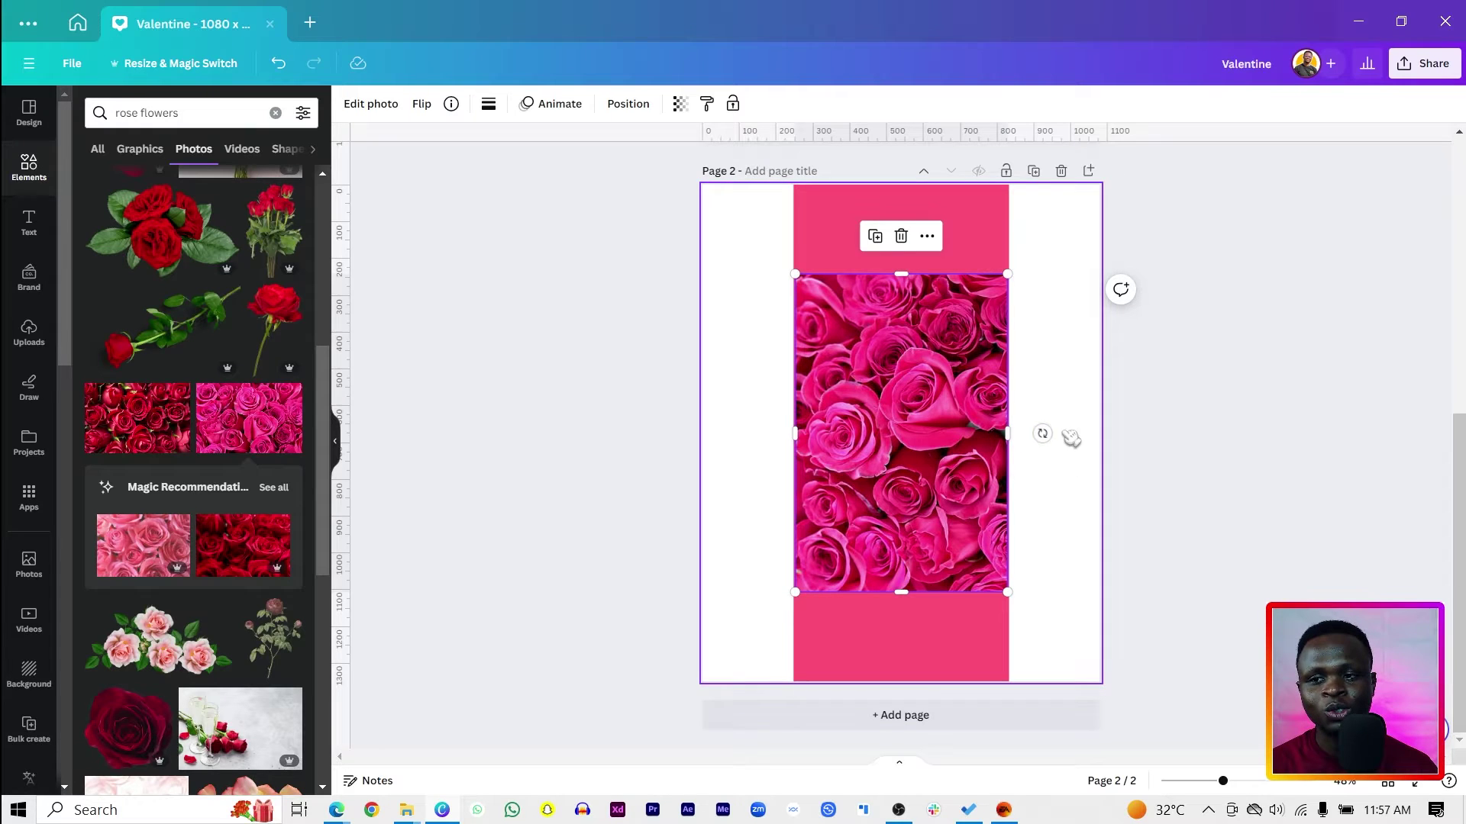
- Stretch the roses photo to the full 1350 px page height and widen it over the pink strip
left_click(624, 105)
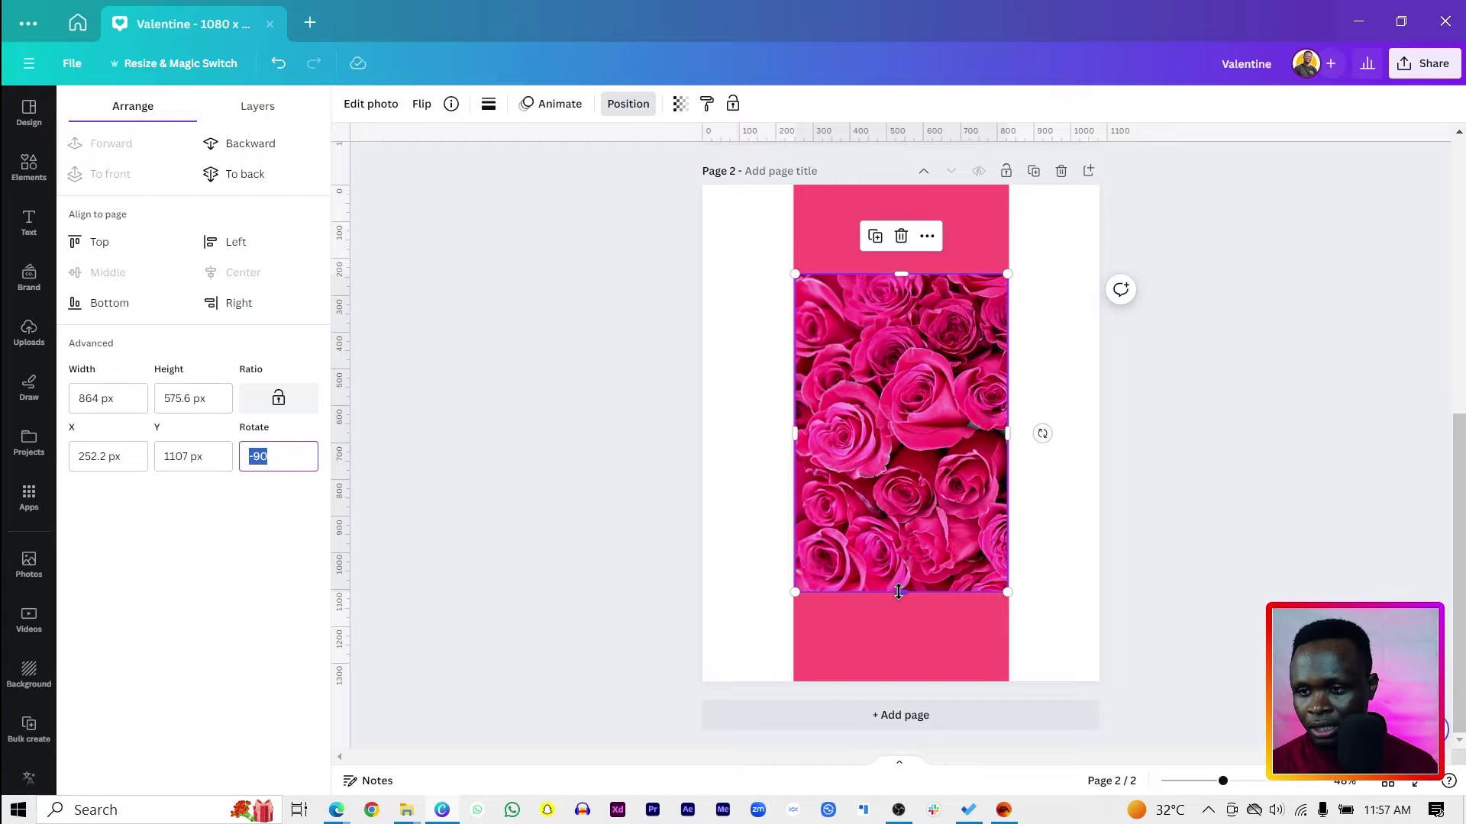
left_click_drag(901, 609, 899, 683)
left_click(769, 421)
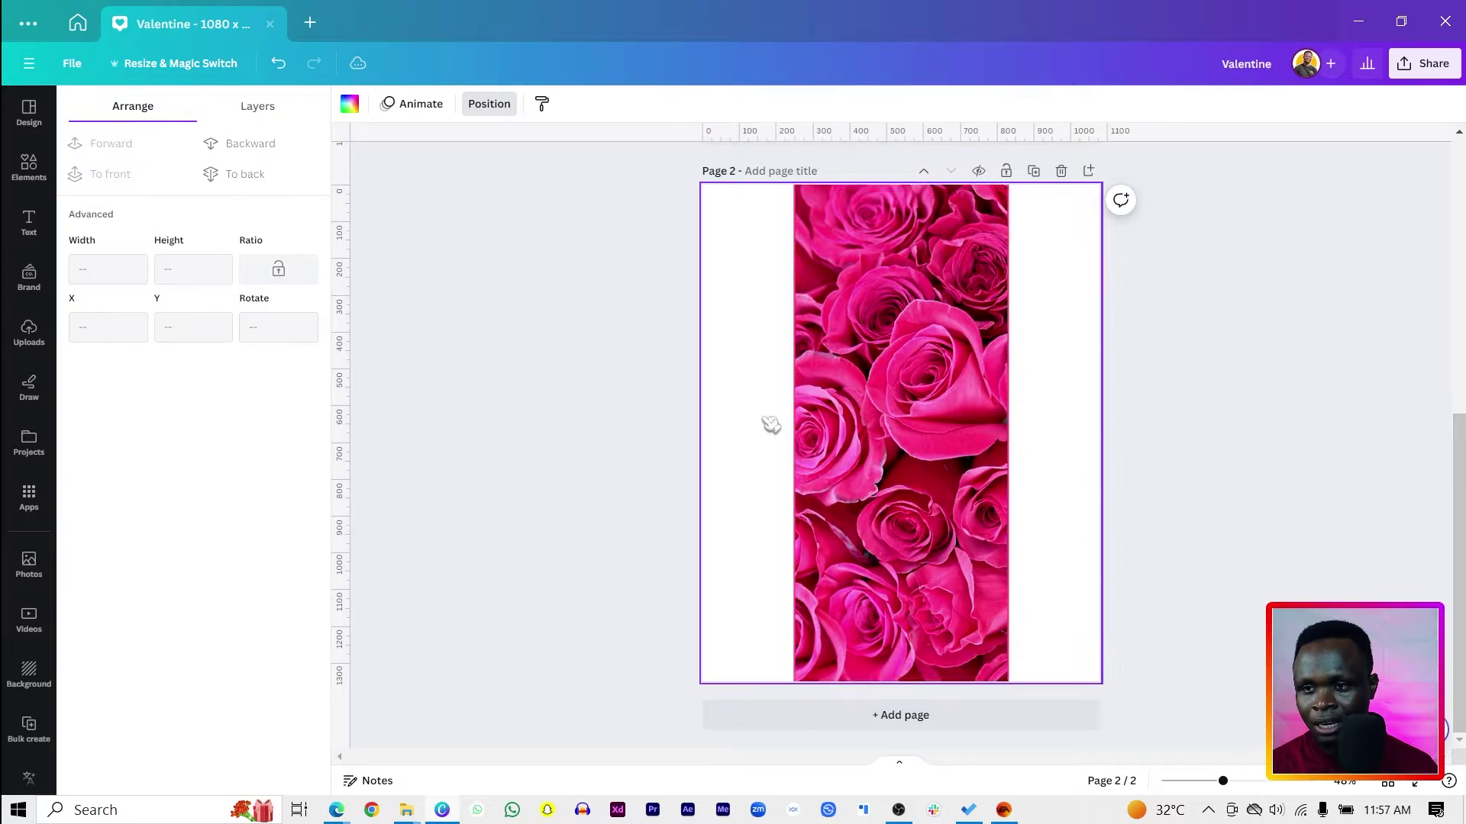
left_click(963, 348)
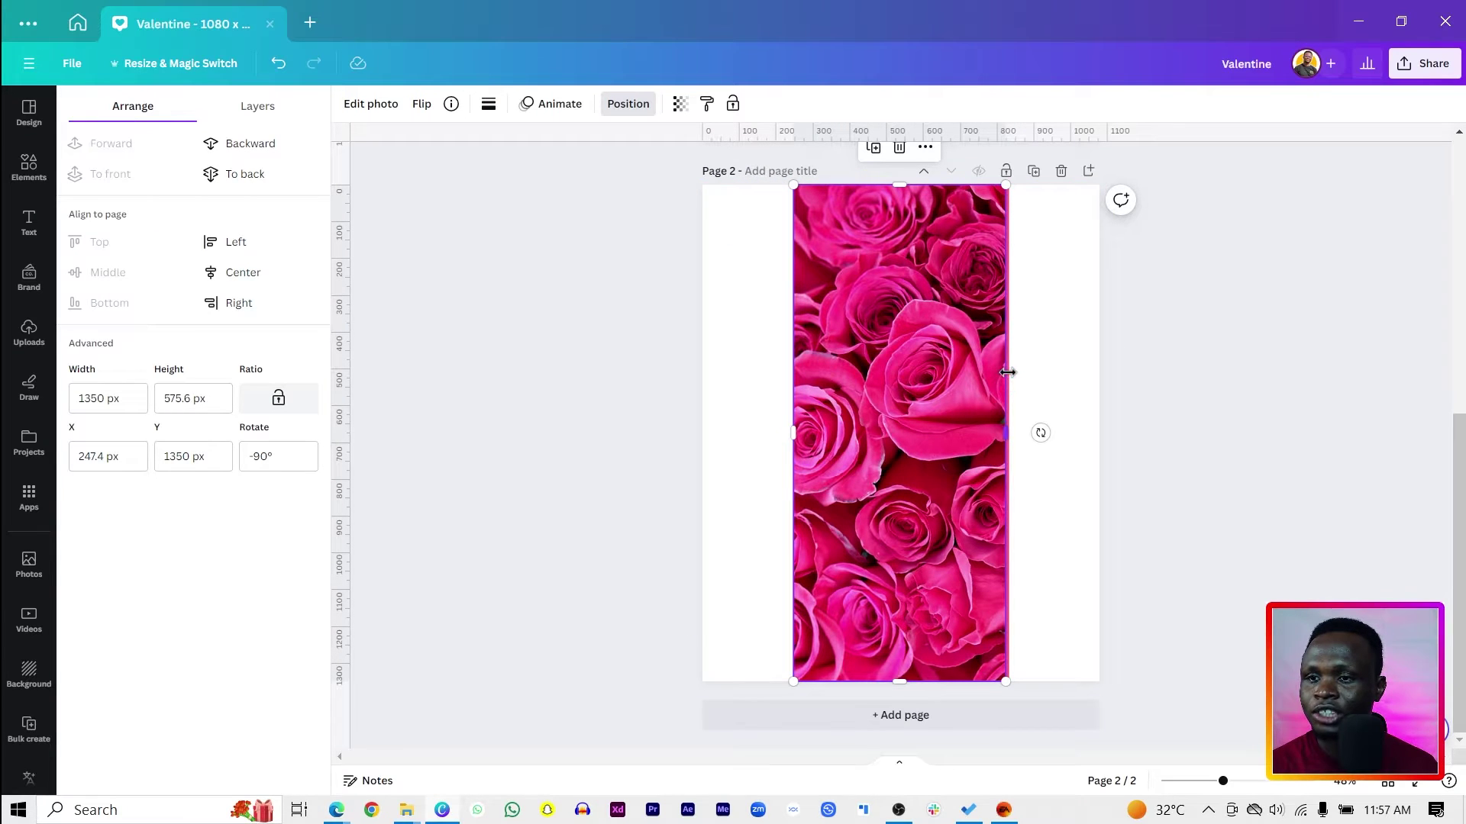
left_click_drag(1010, 372, 1014, 372)
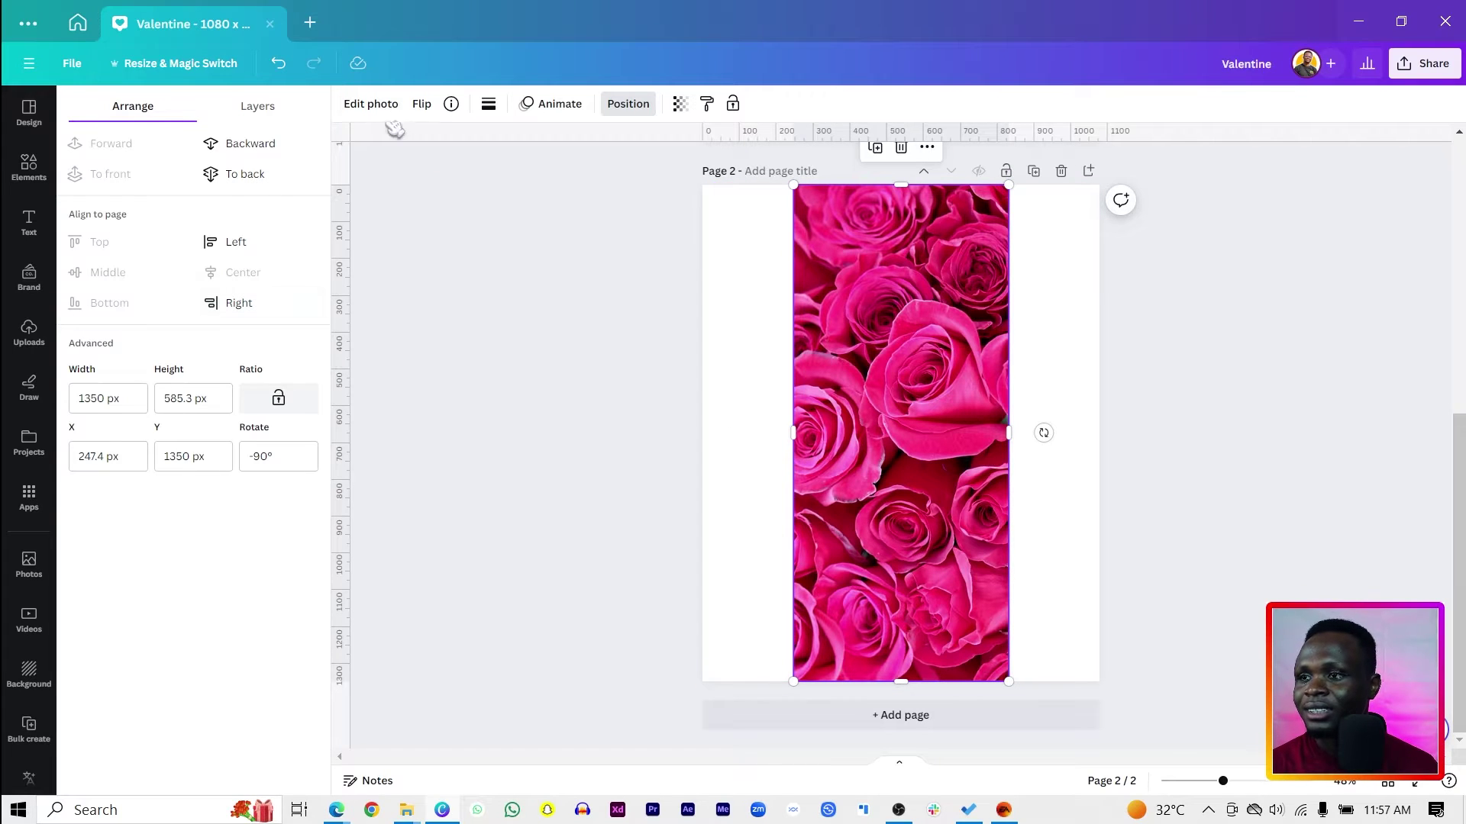
- Apply the blur effect to the entire roses photo
left_click(367, 106)
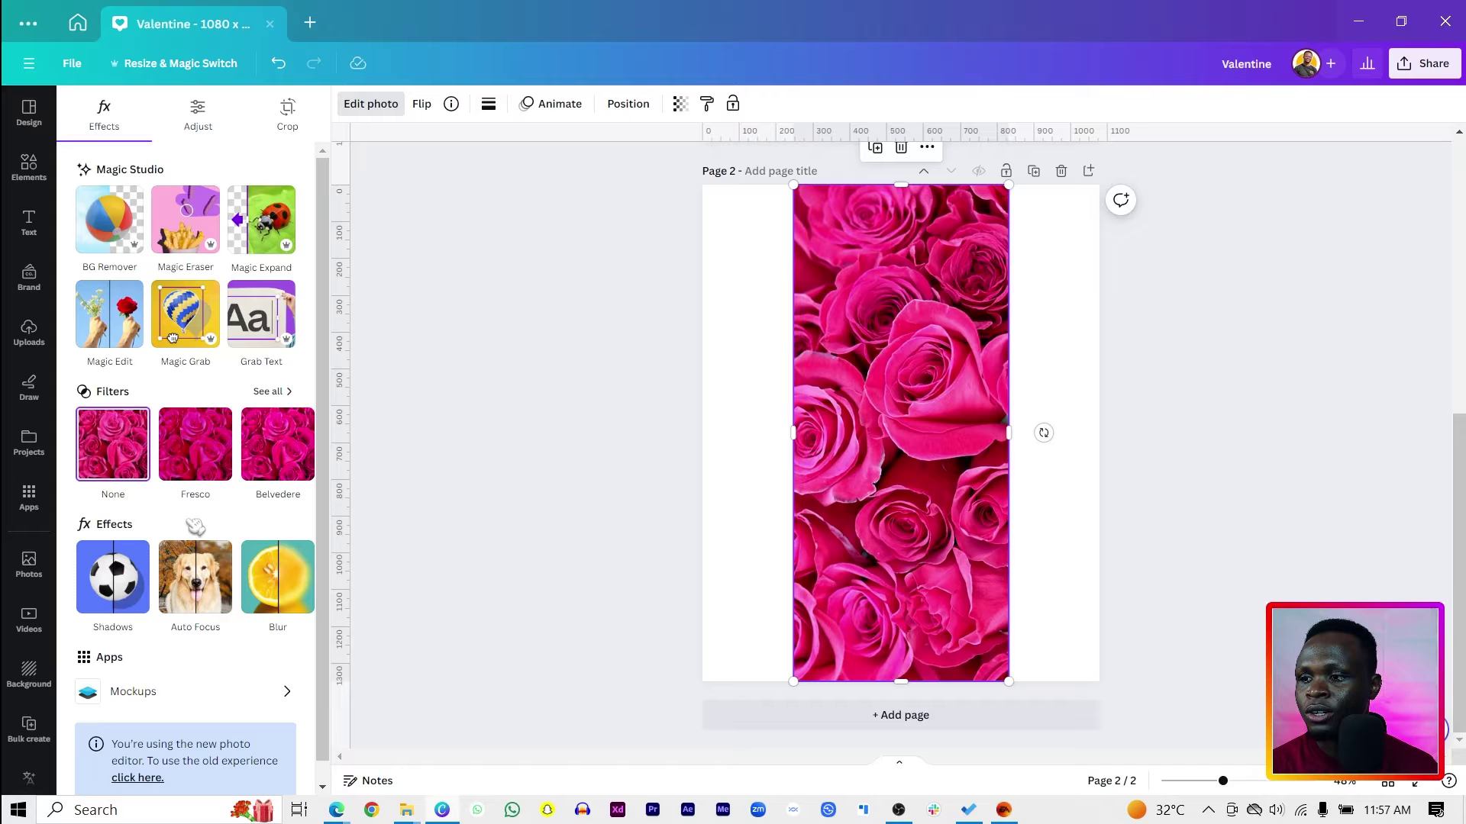
left_click(284, 598)
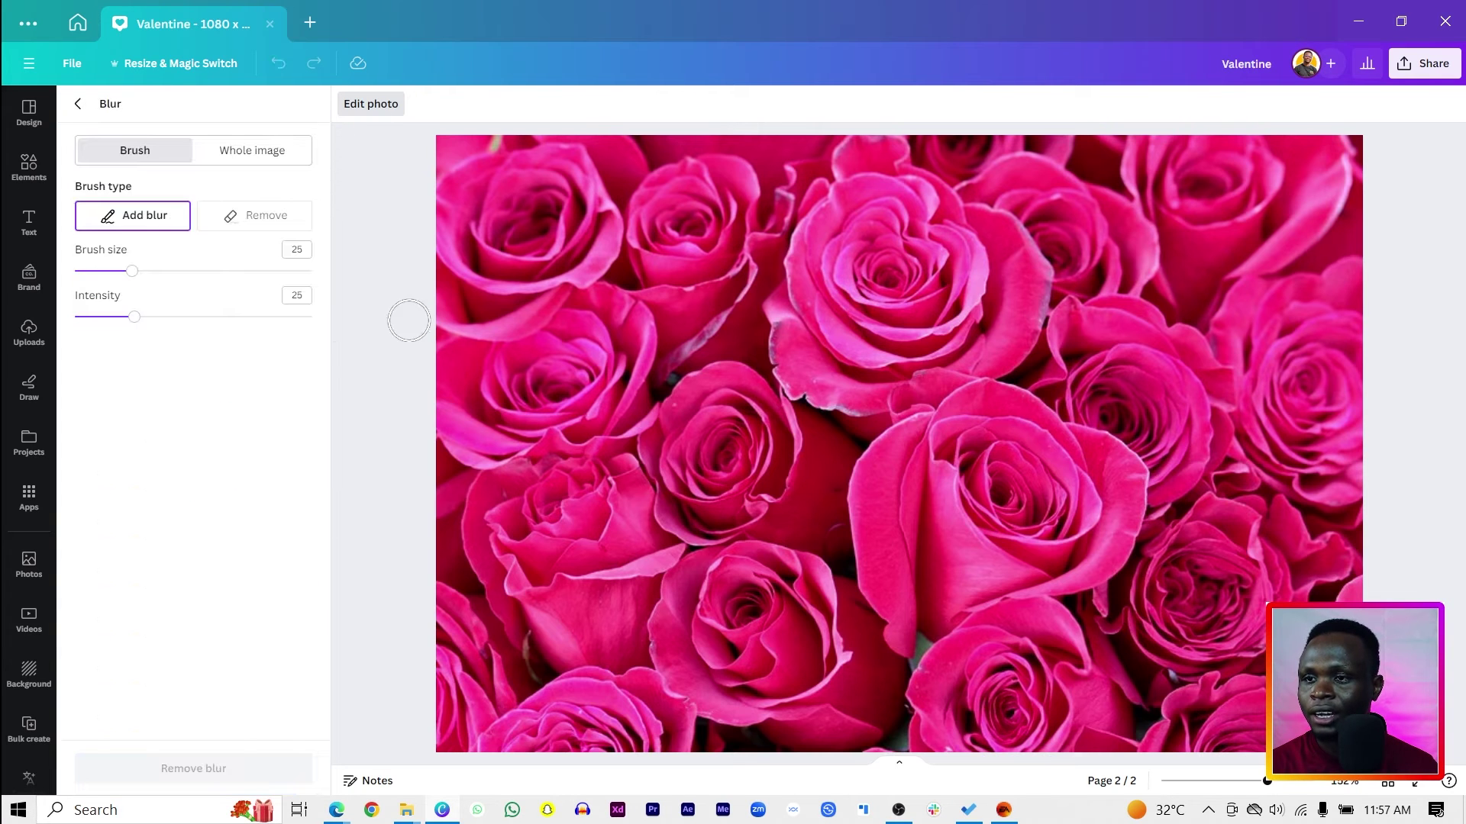
left_click(263, 151)
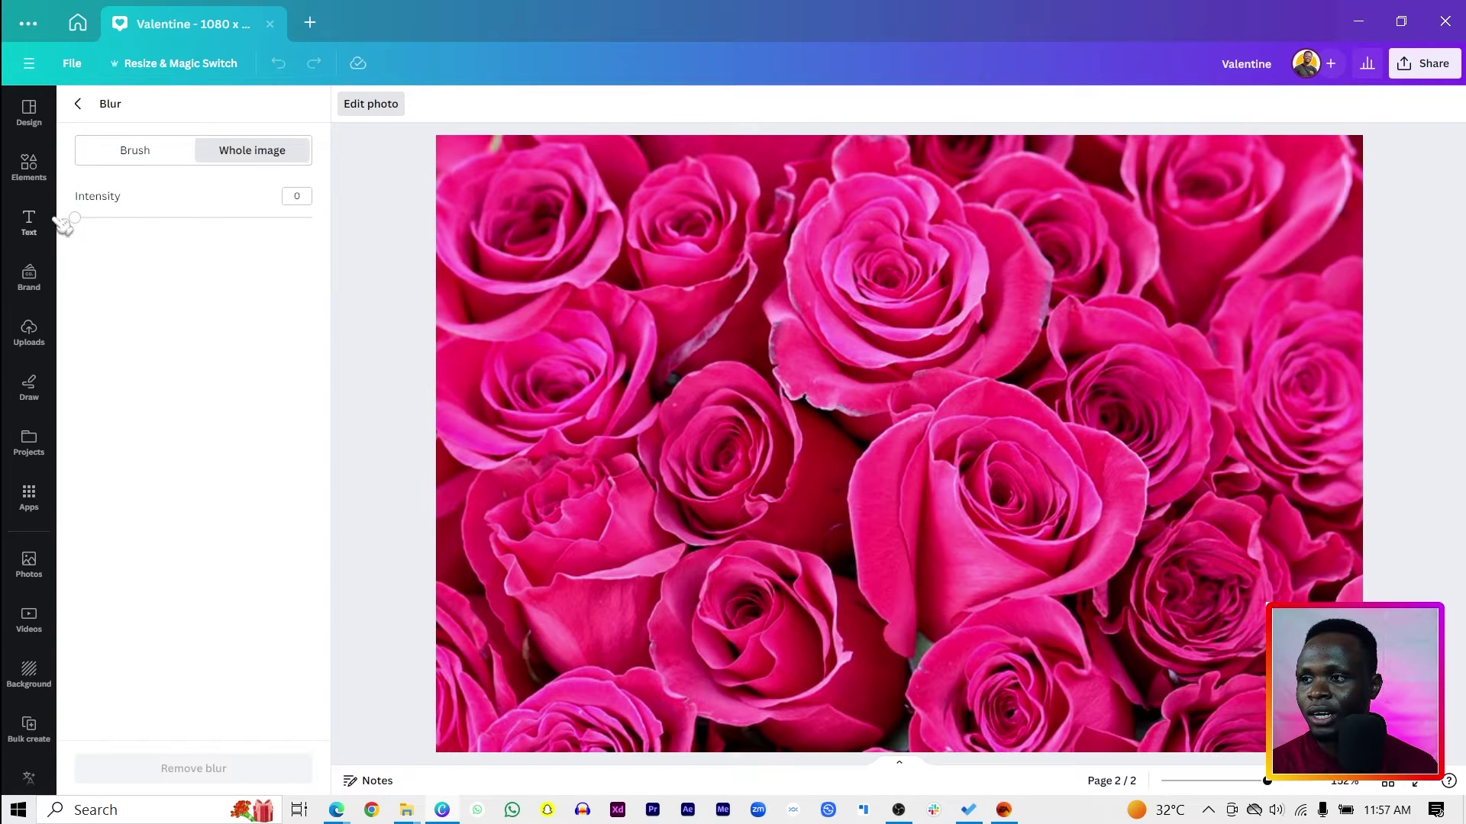
left_click_drag(84, 222, 200, 243)
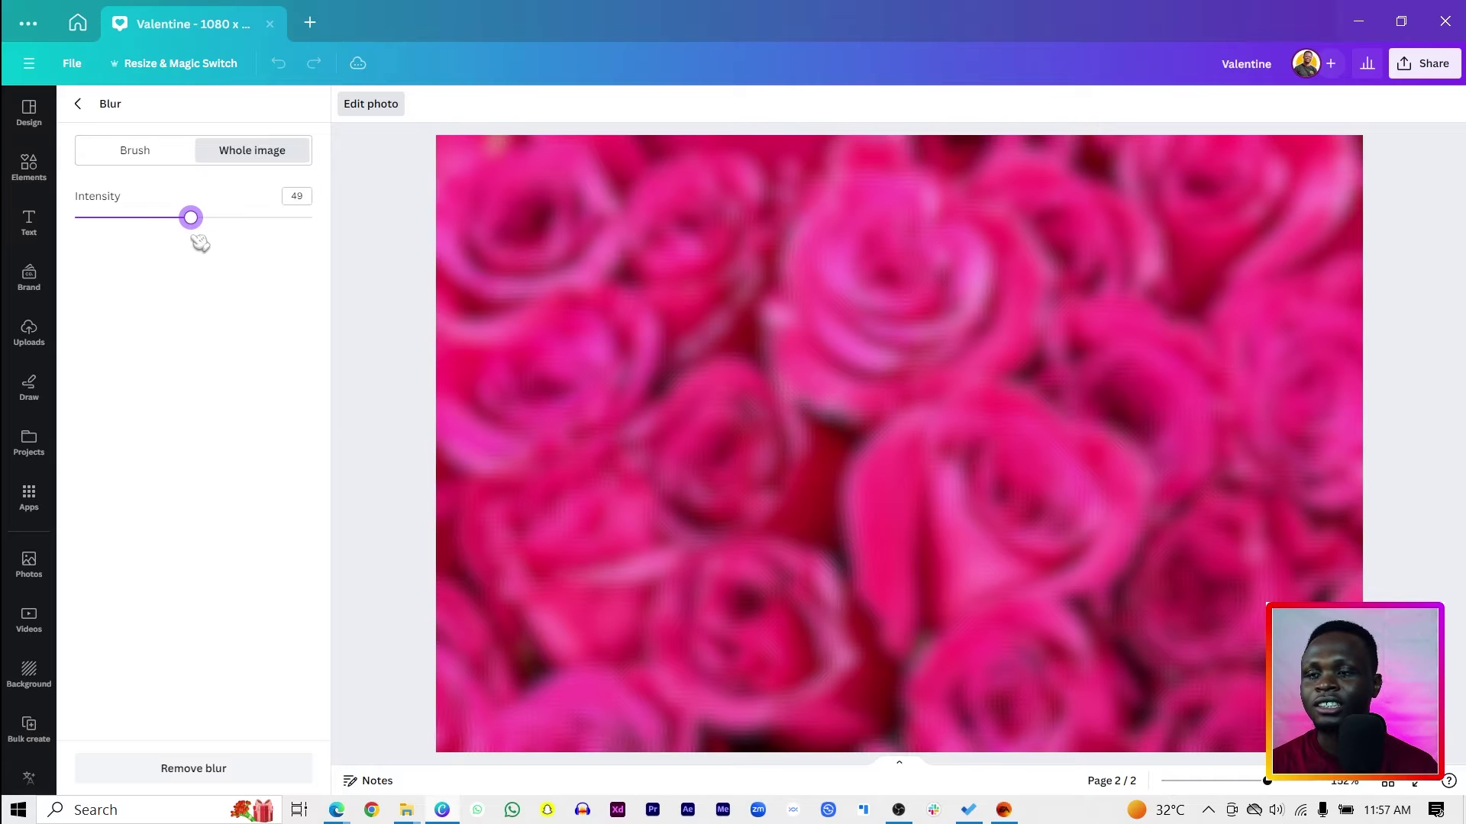
left_click(78, 104)
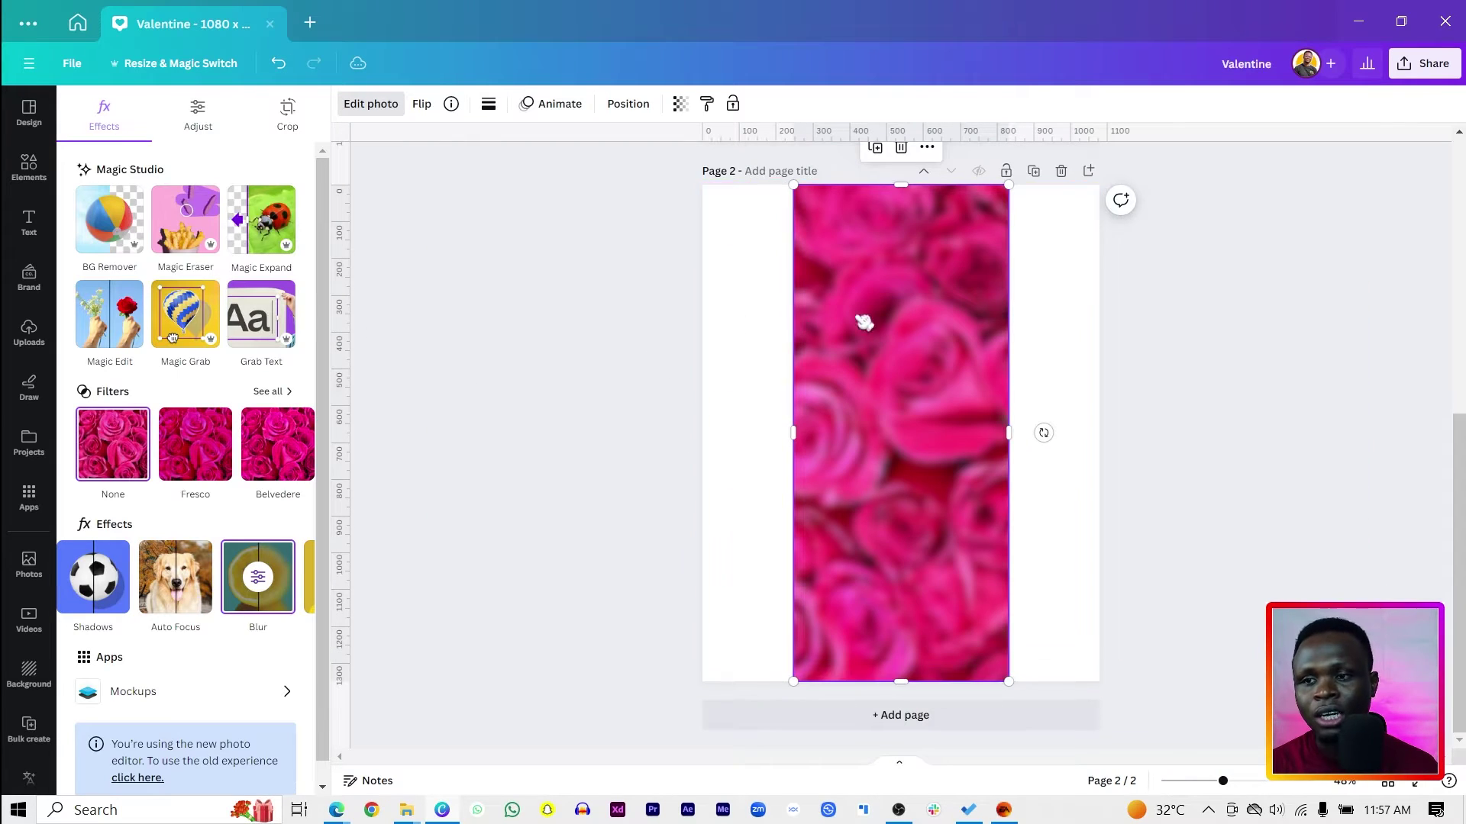
- Set the roses photo's transparency to 46 so the pink rectangle tints through
left_click(762, 385)
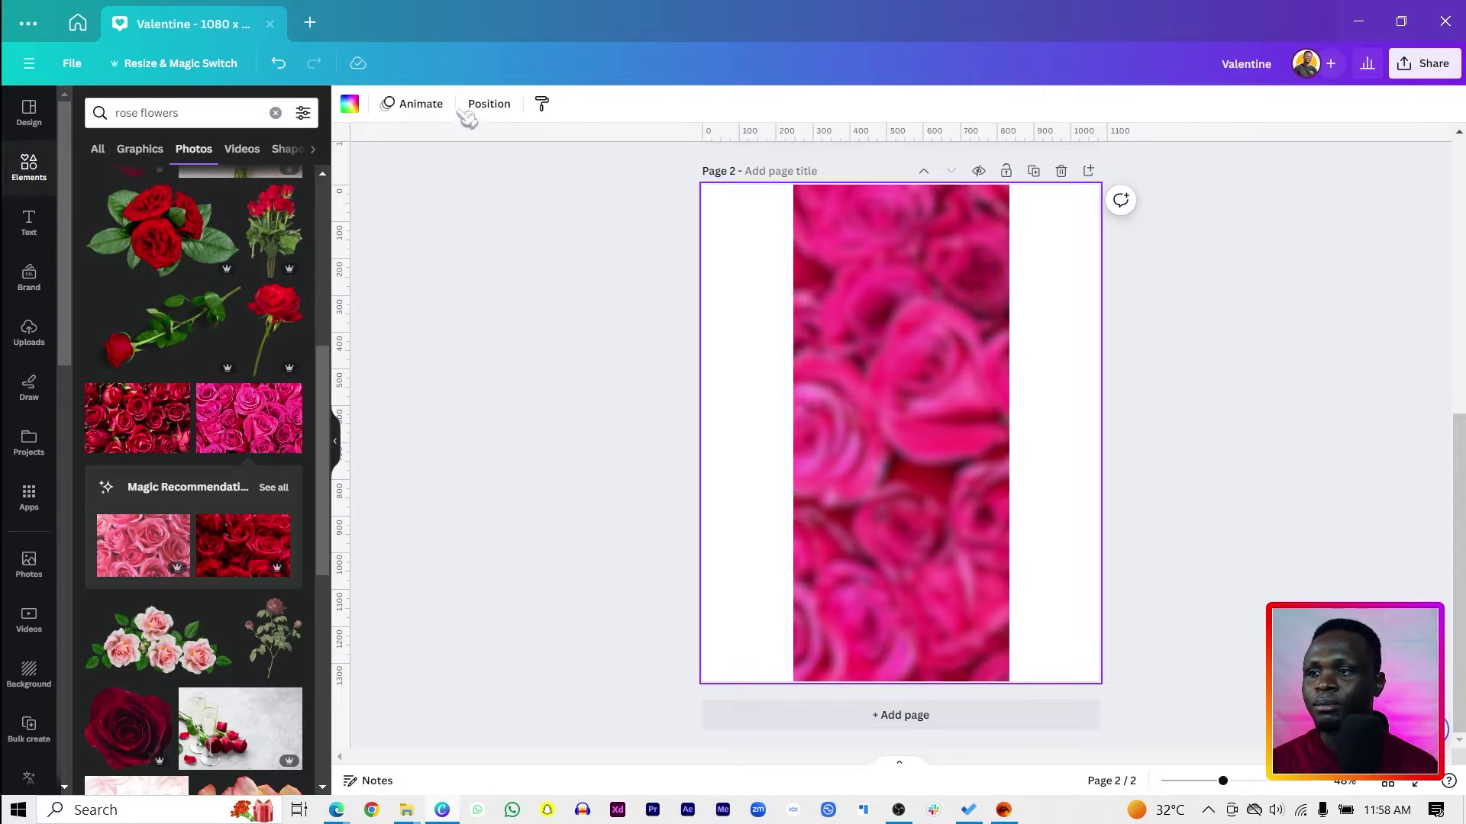
left_click(843, 322)
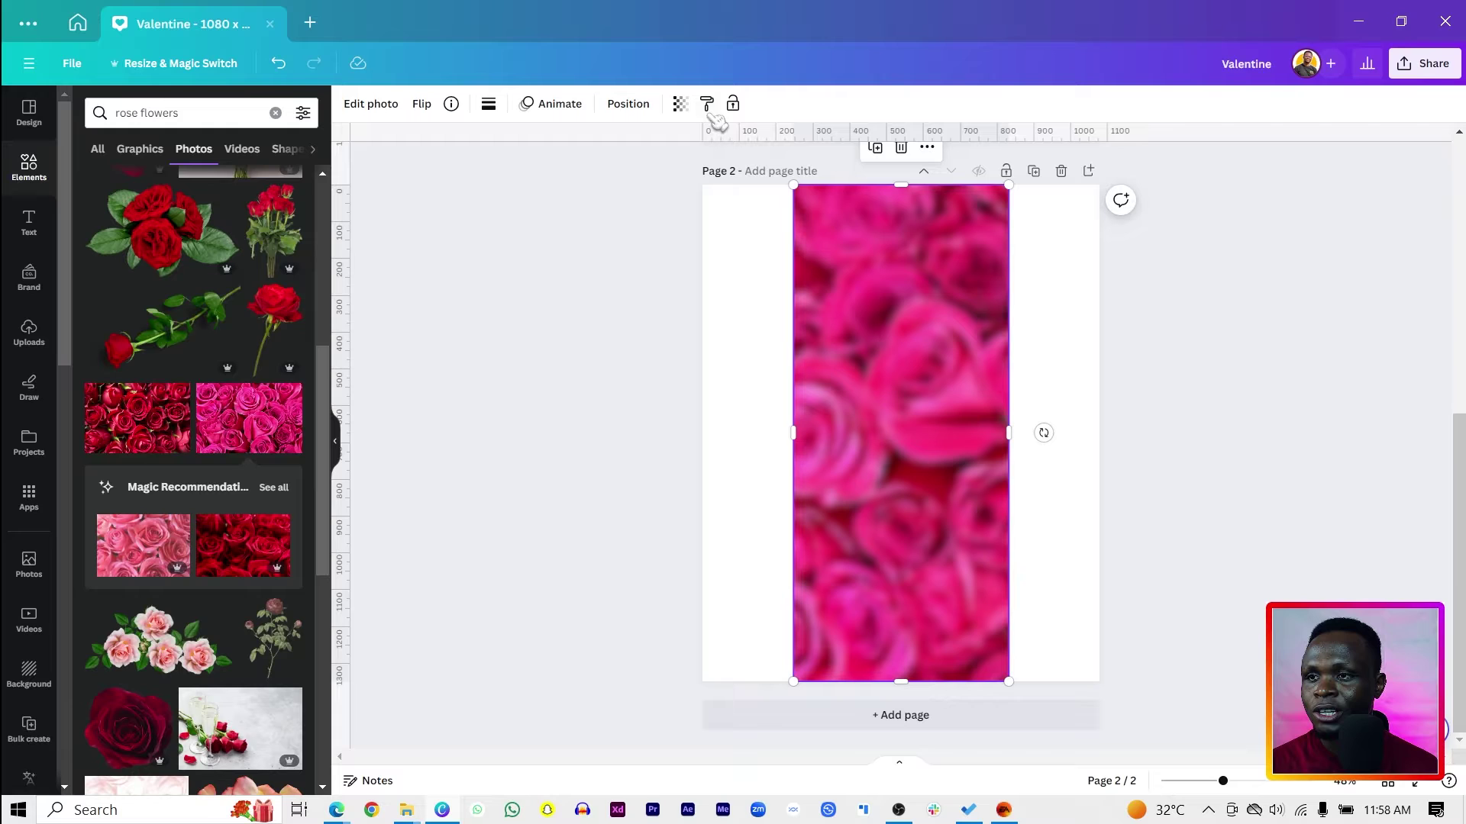
left_click(679, 105)
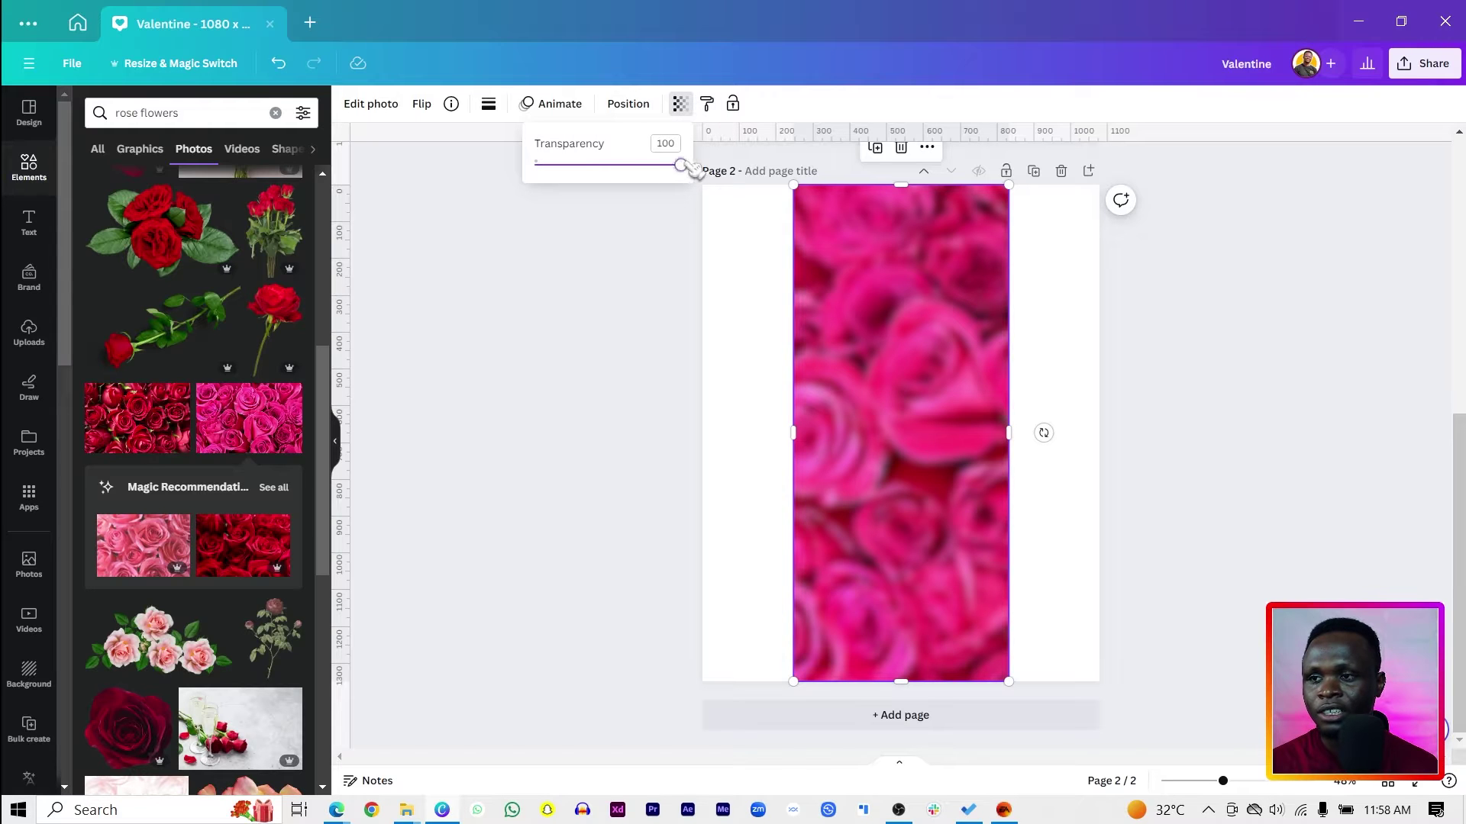
left_click_drag(691, 167, 643, 168)
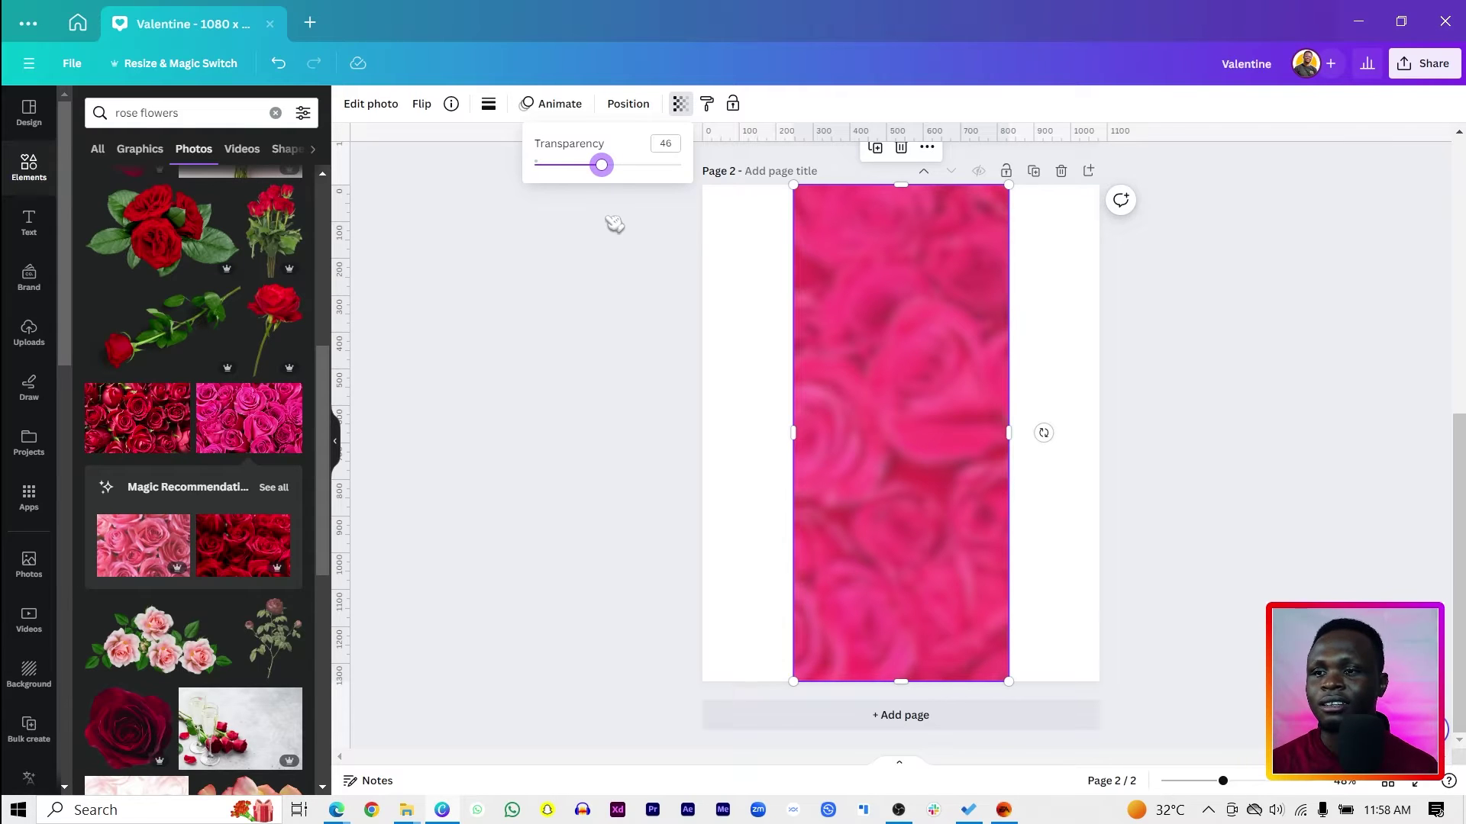
left_click(723, 253)
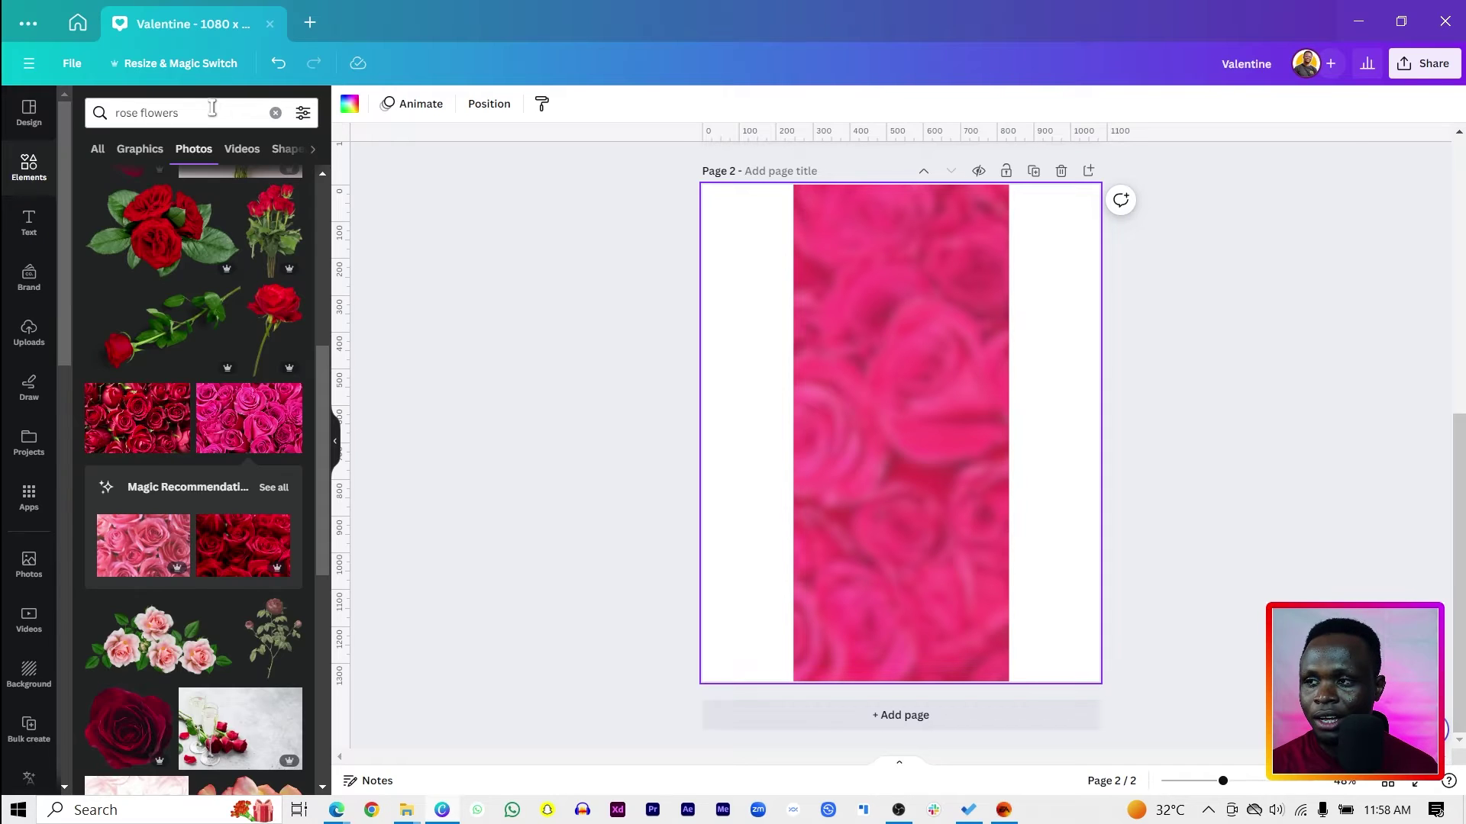
- Search Elements for 'heart' and add a Heart shape enlarged to about 952×833 across the page centre
left_click_drag(212, 109, 123, 121)
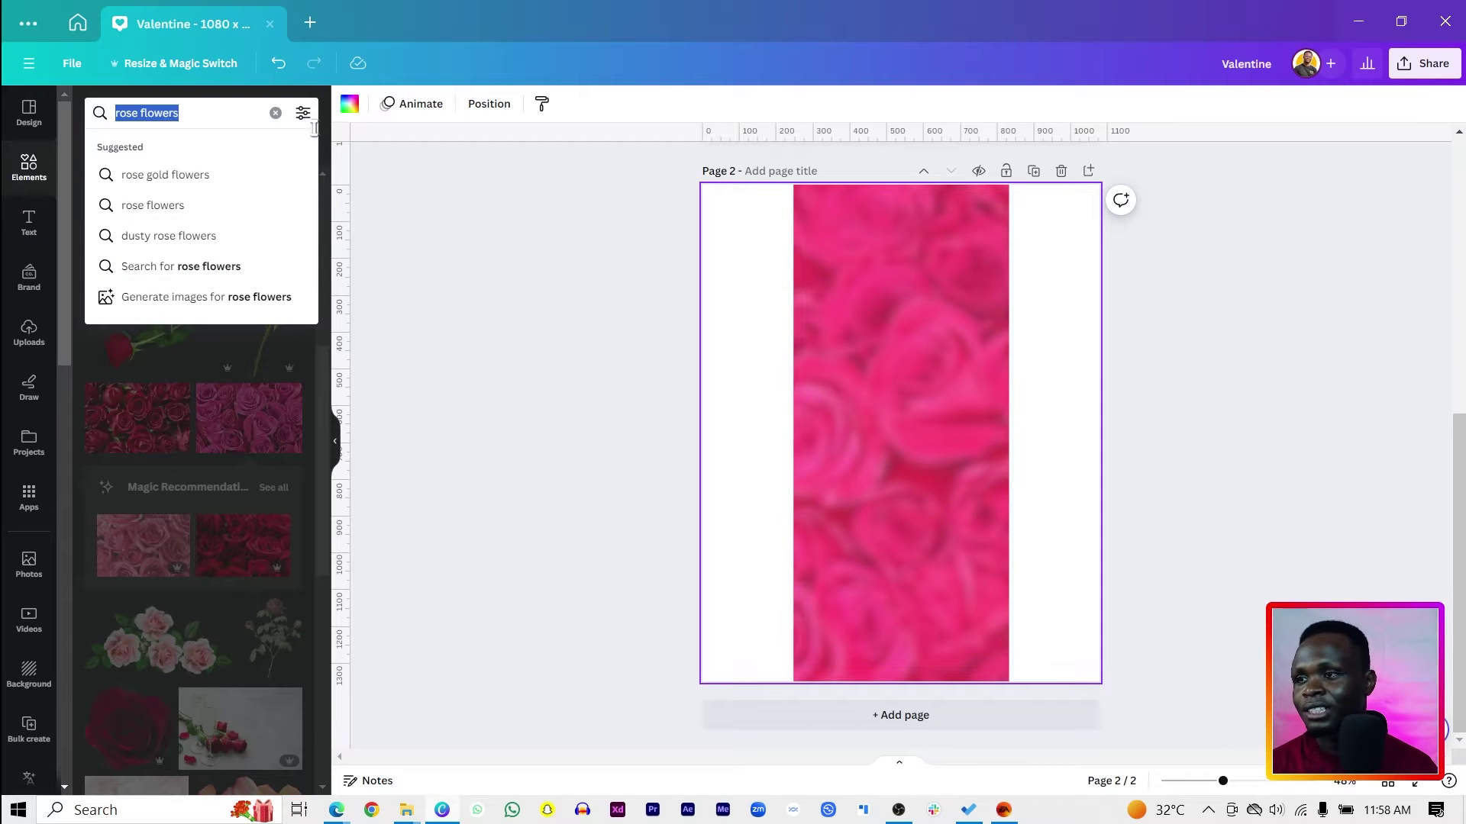
left_click(276, 113)
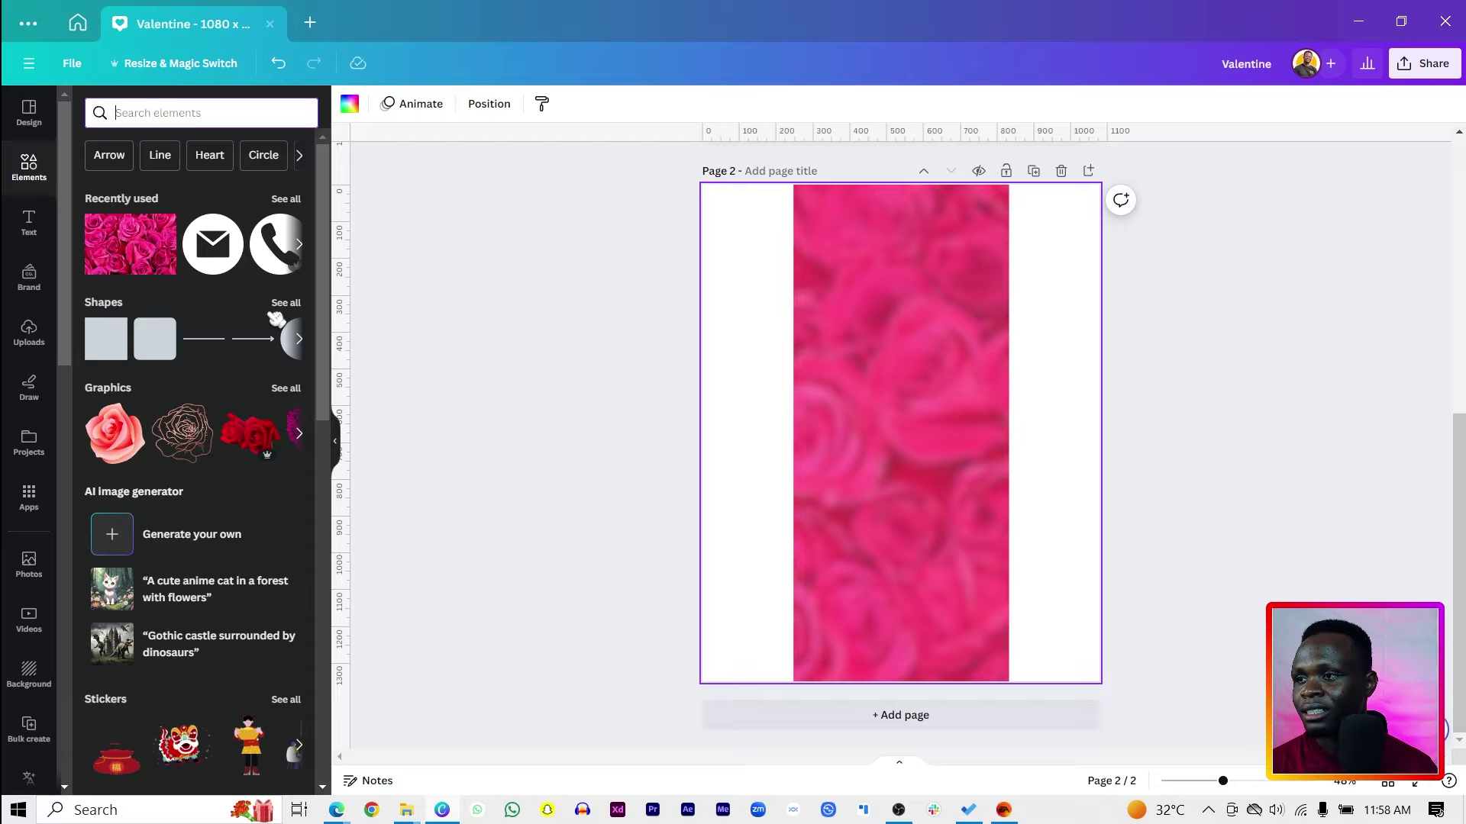
type("heart")
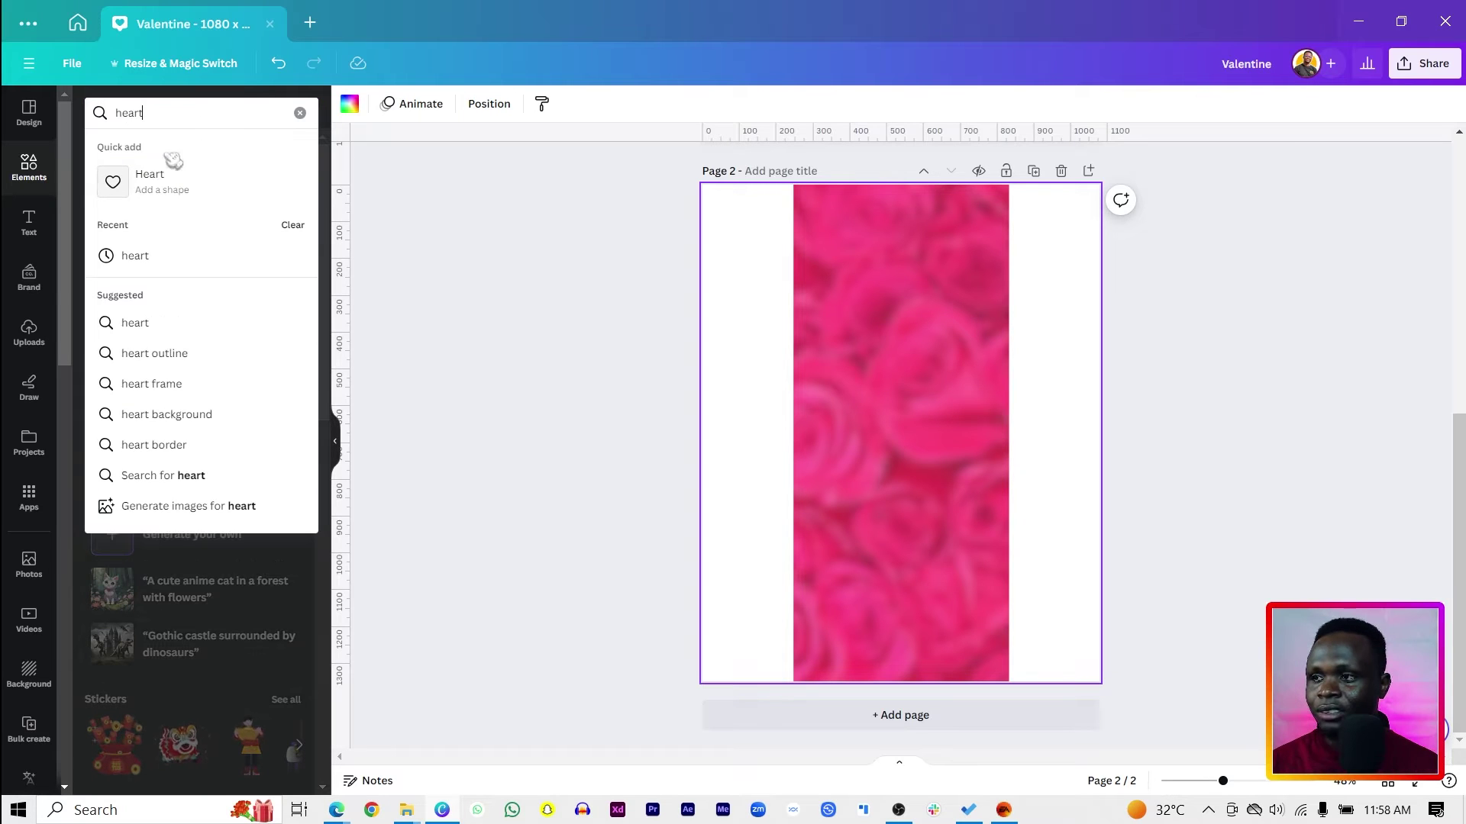
left_click(133, 189)
left_click(209, 155)
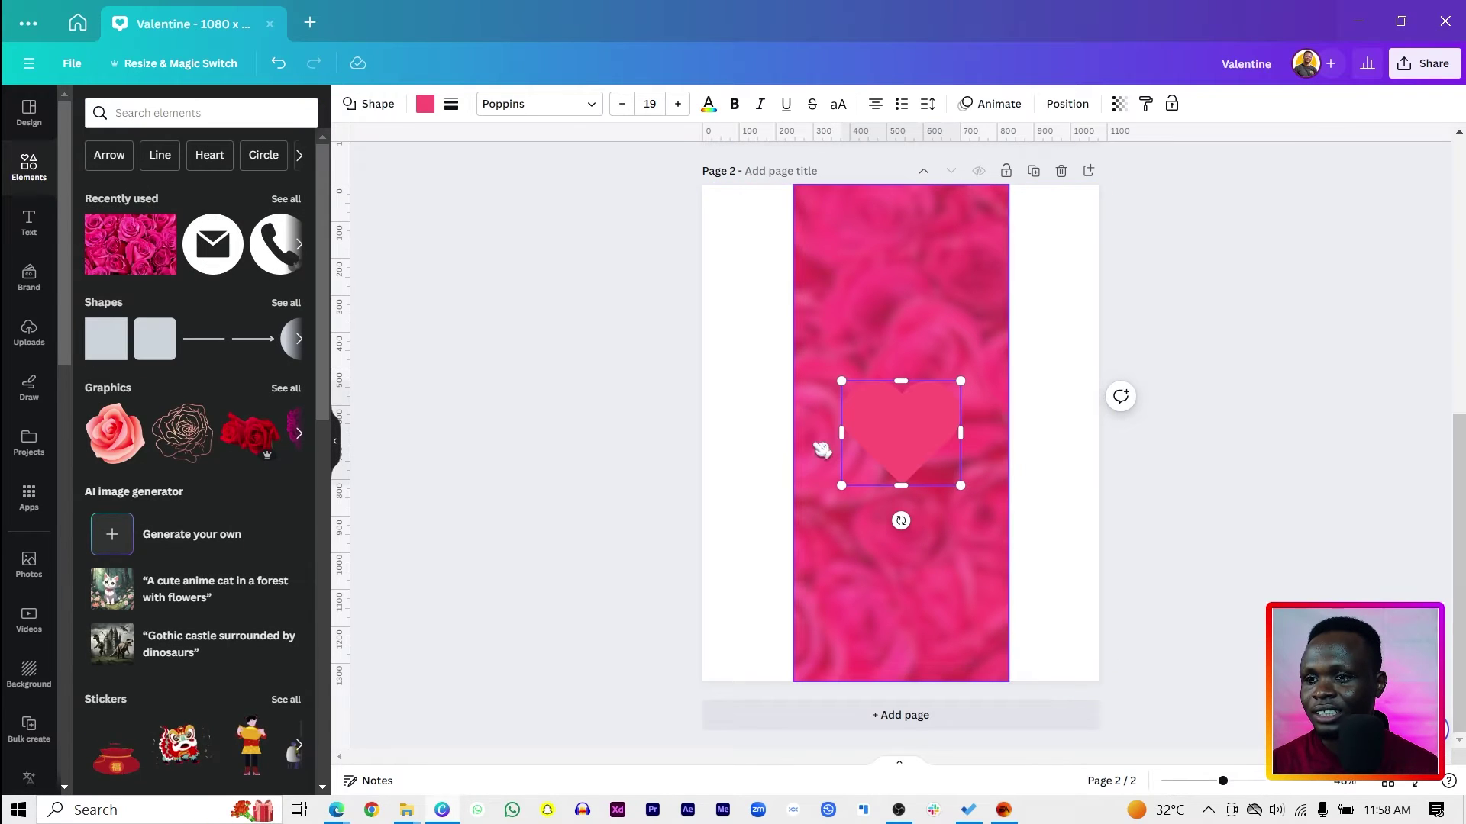
left_click_drag(841, 486, 871, 475)
left_click_drag(737, 585, 722, 596)
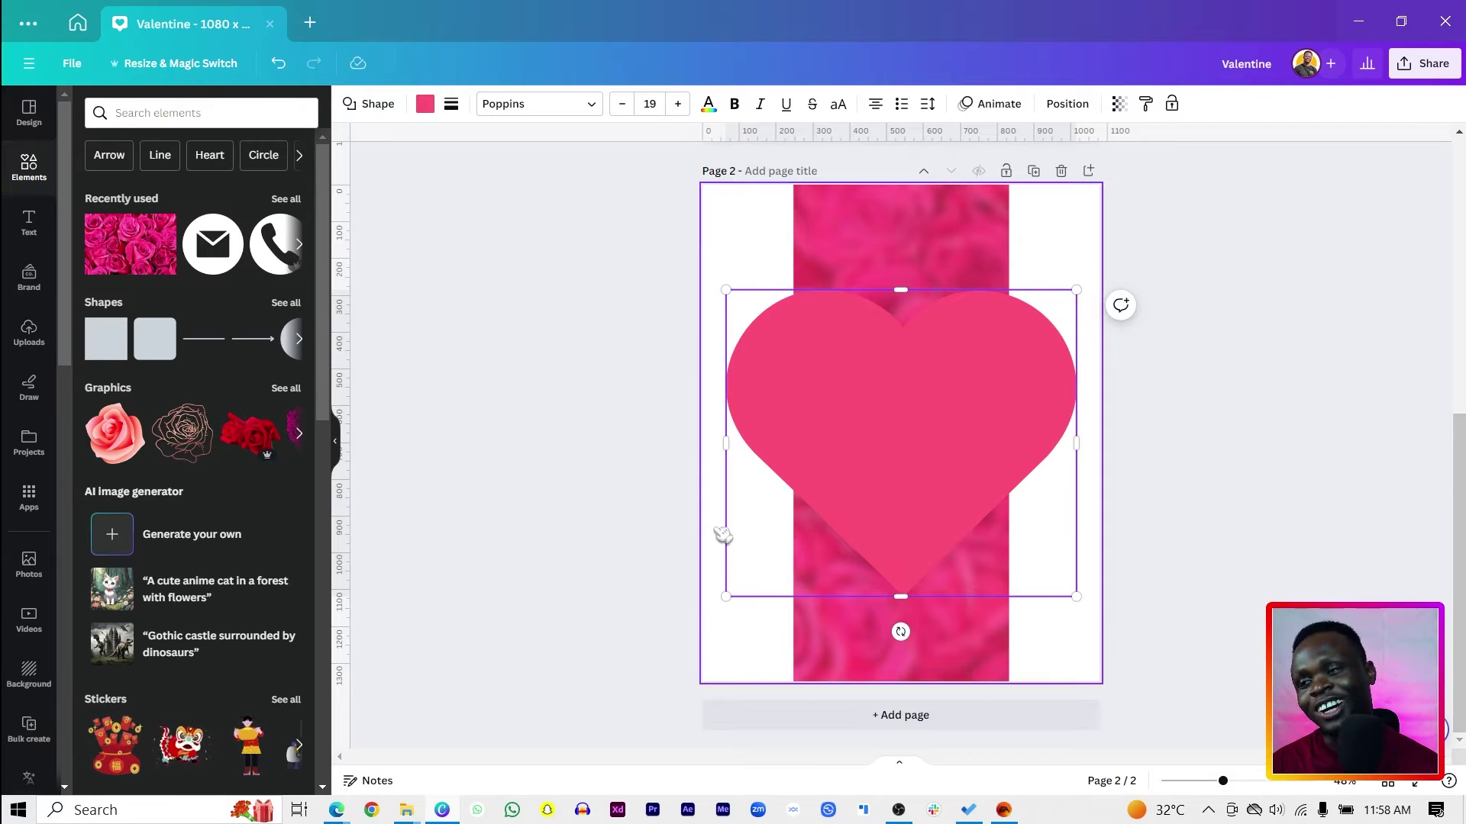
left_click(622, 449)
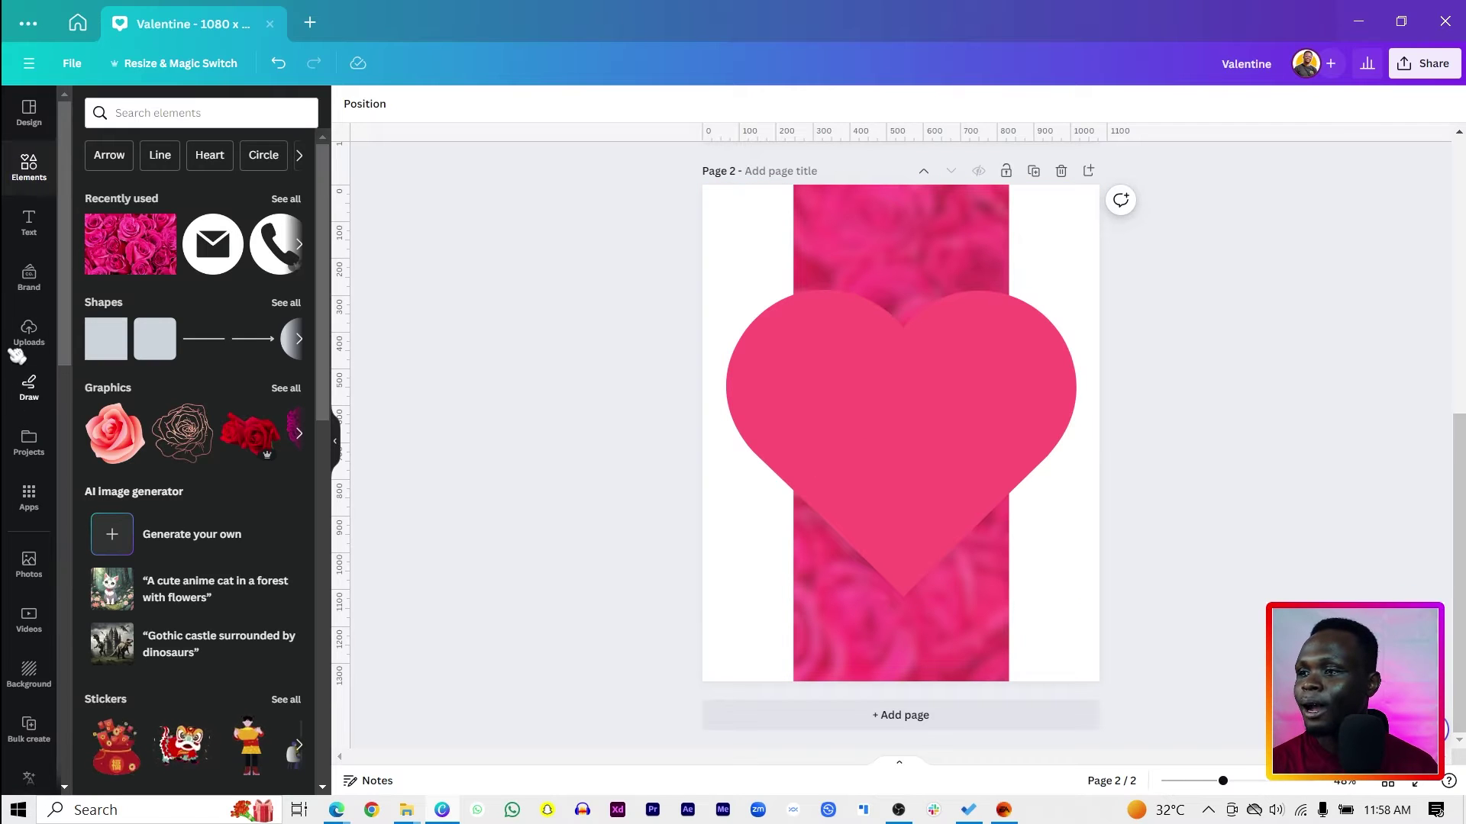
- Search Elements for 'love' and browse through the love photo results
left_click(34, 330)
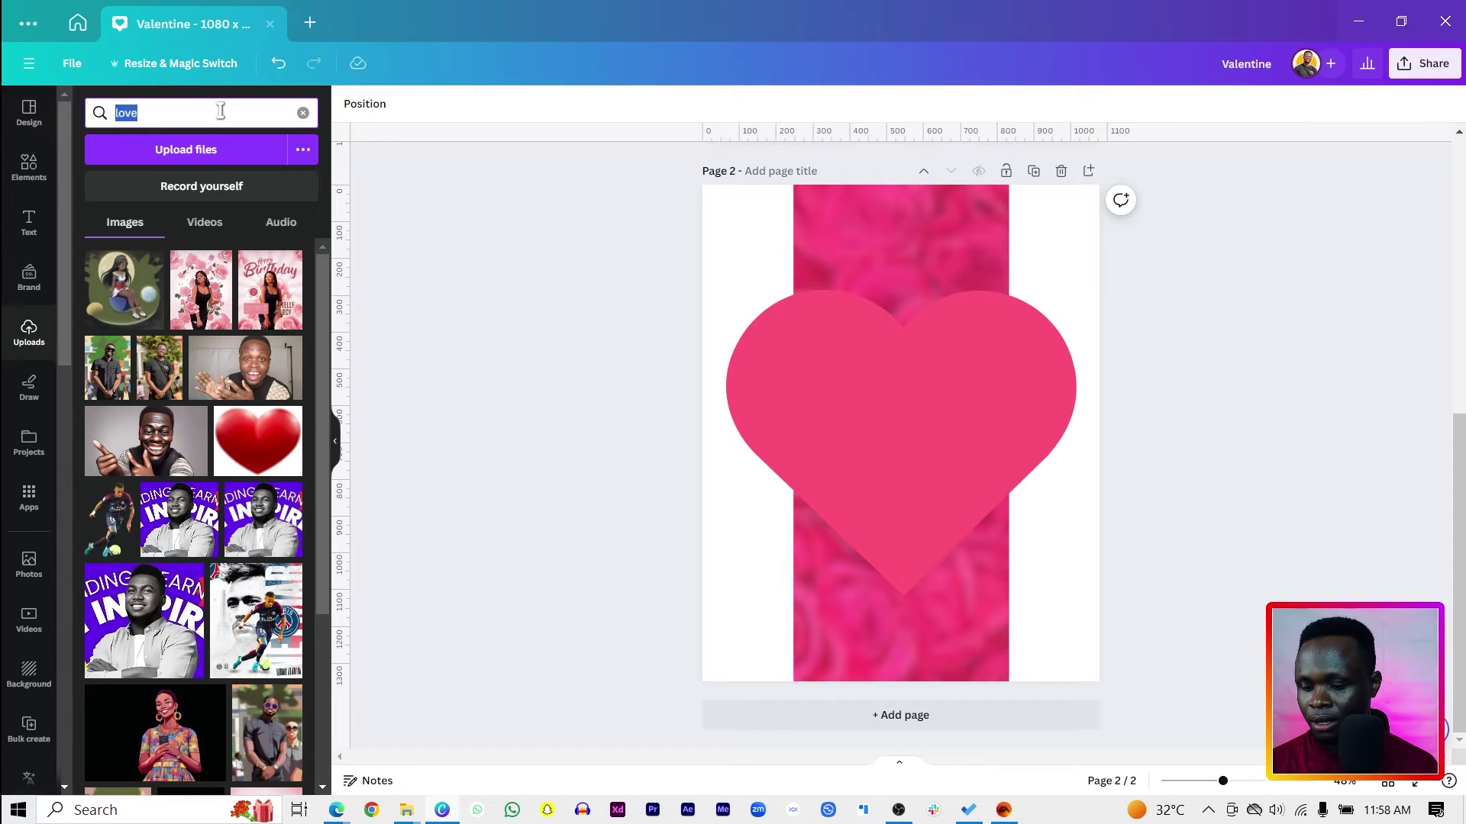
key("BackSpace")
left_click(29, 164)
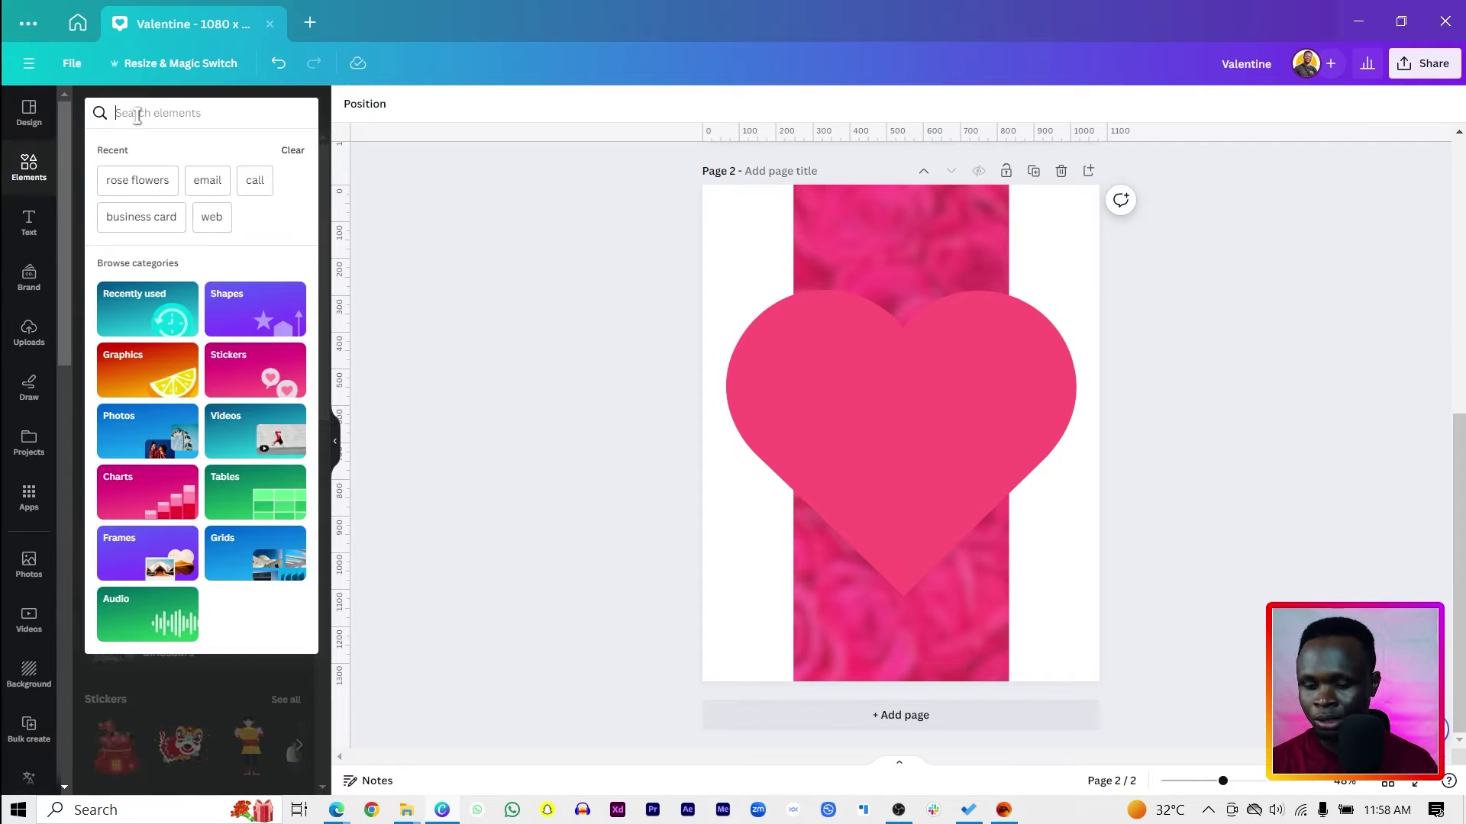
type("love")
key("Return")
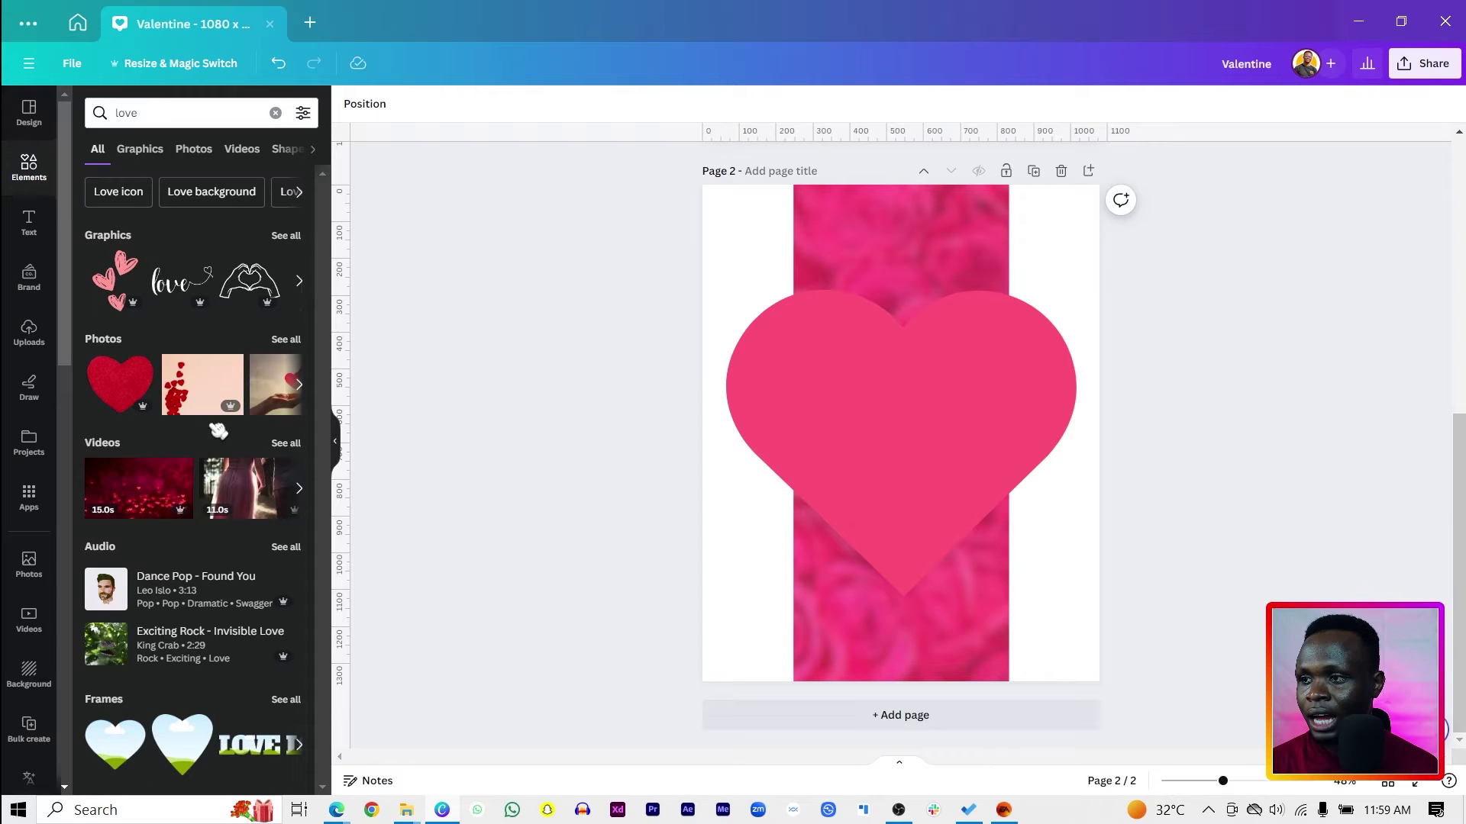
left_click(295, 341)
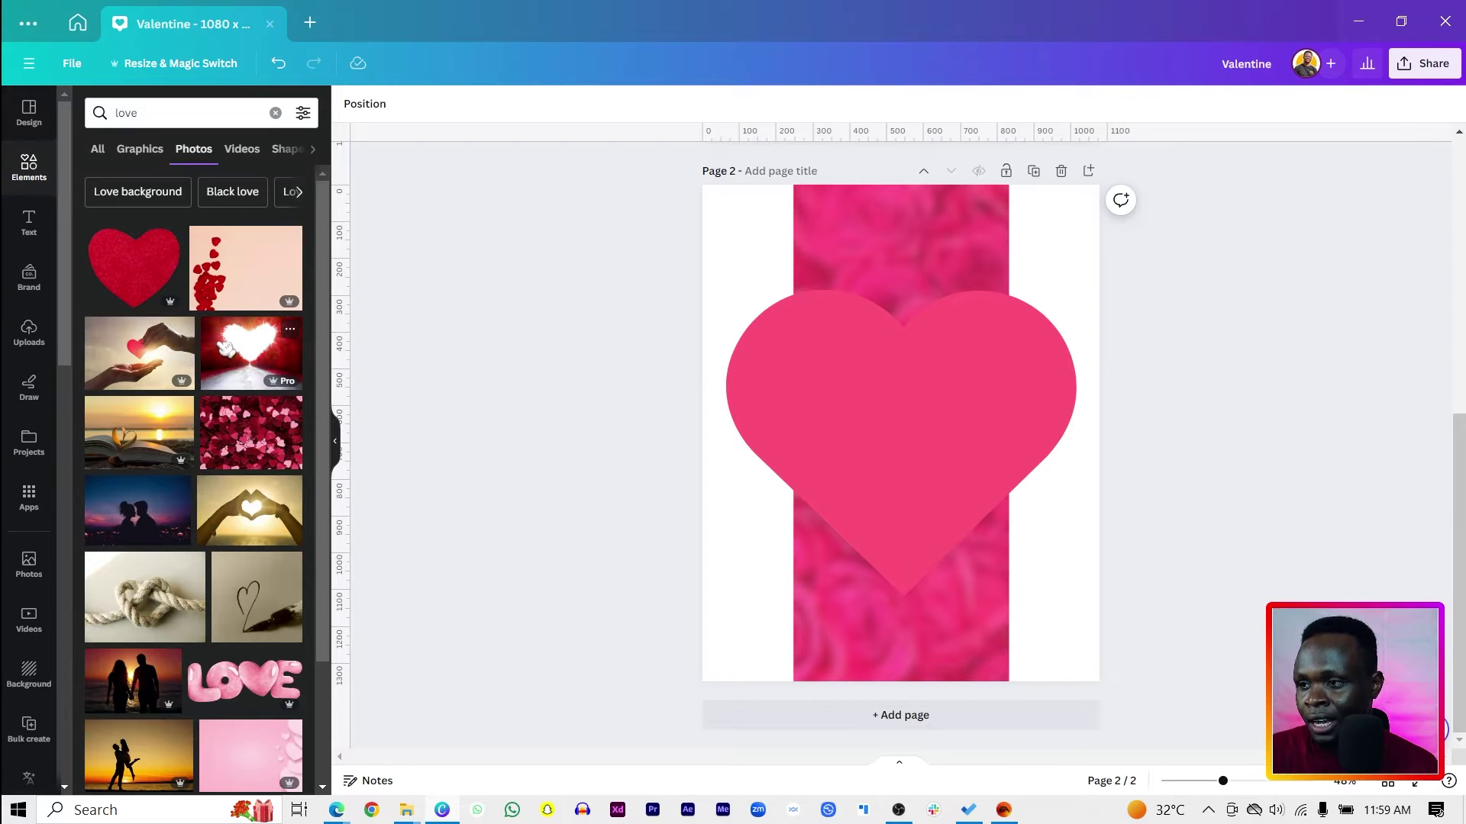
scroll(233, 368, "down", 1)
scroll(233, 369, "down", 12)
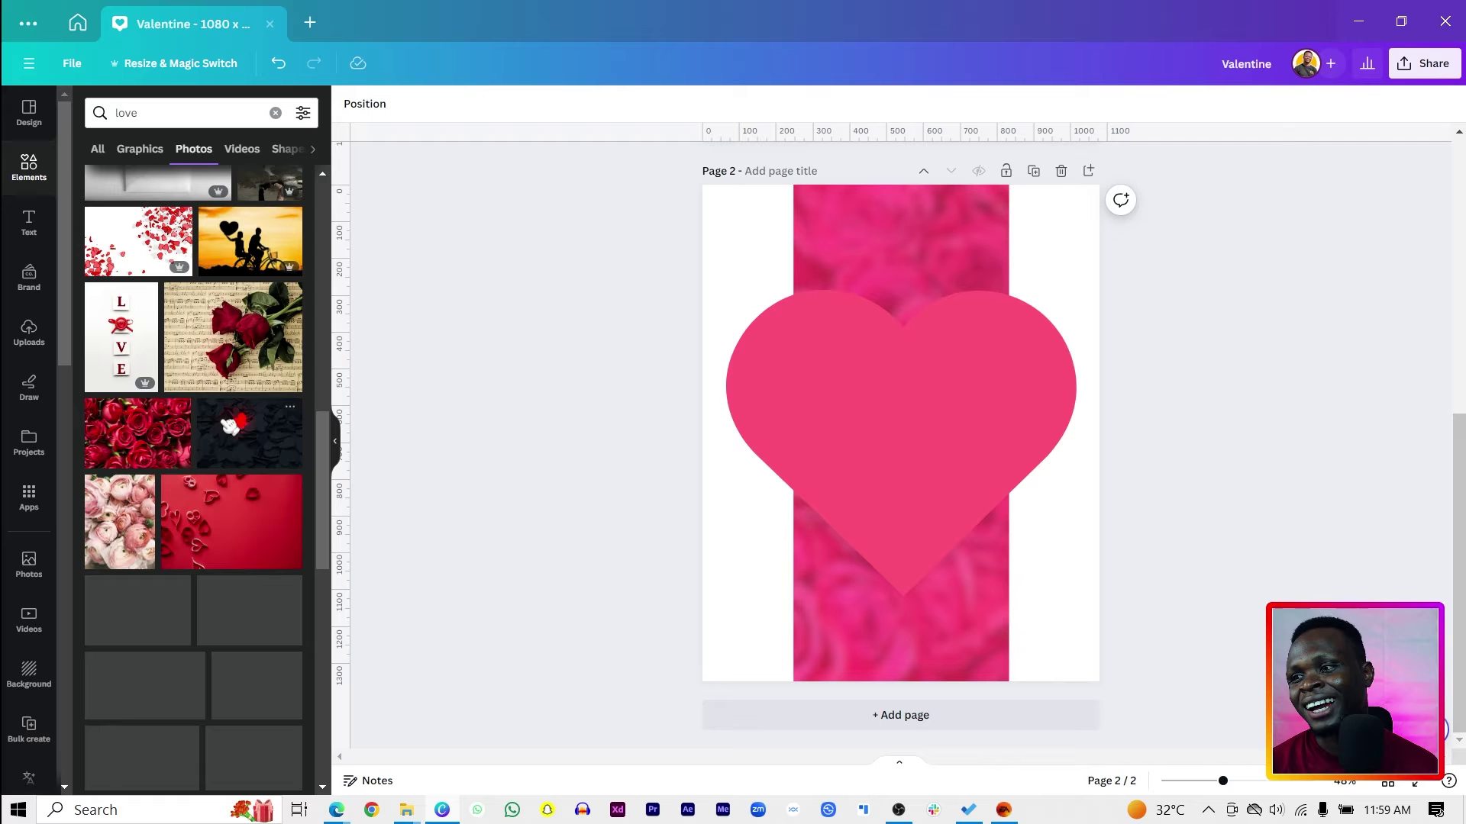
scroll(243, 495, "down", 8)
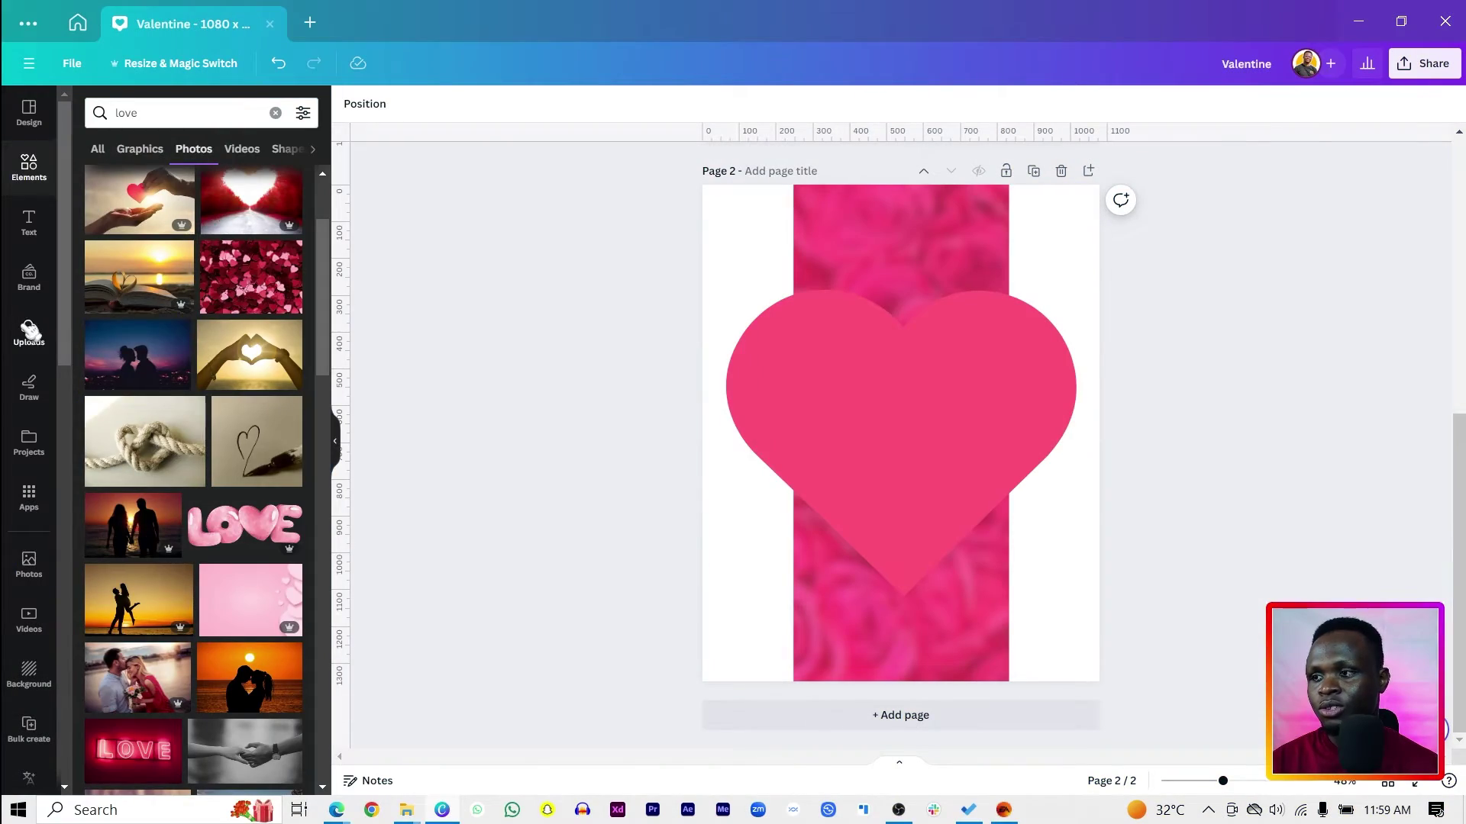
- Add the glossy red 3D heart from Uploads and move it up and right over the pink heart
left_click(29, 331)
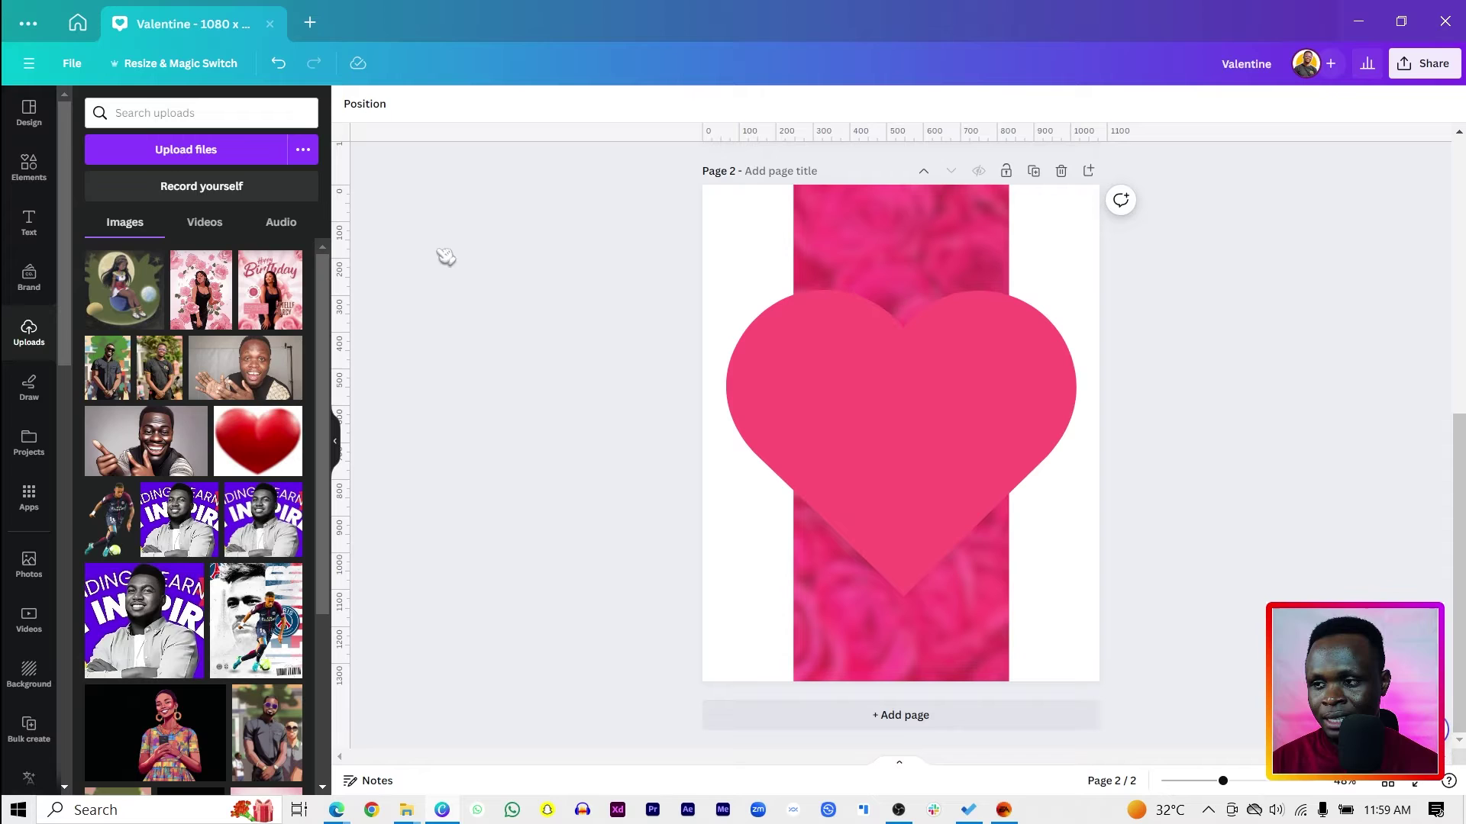
scroll(265, 620, "down", 10)
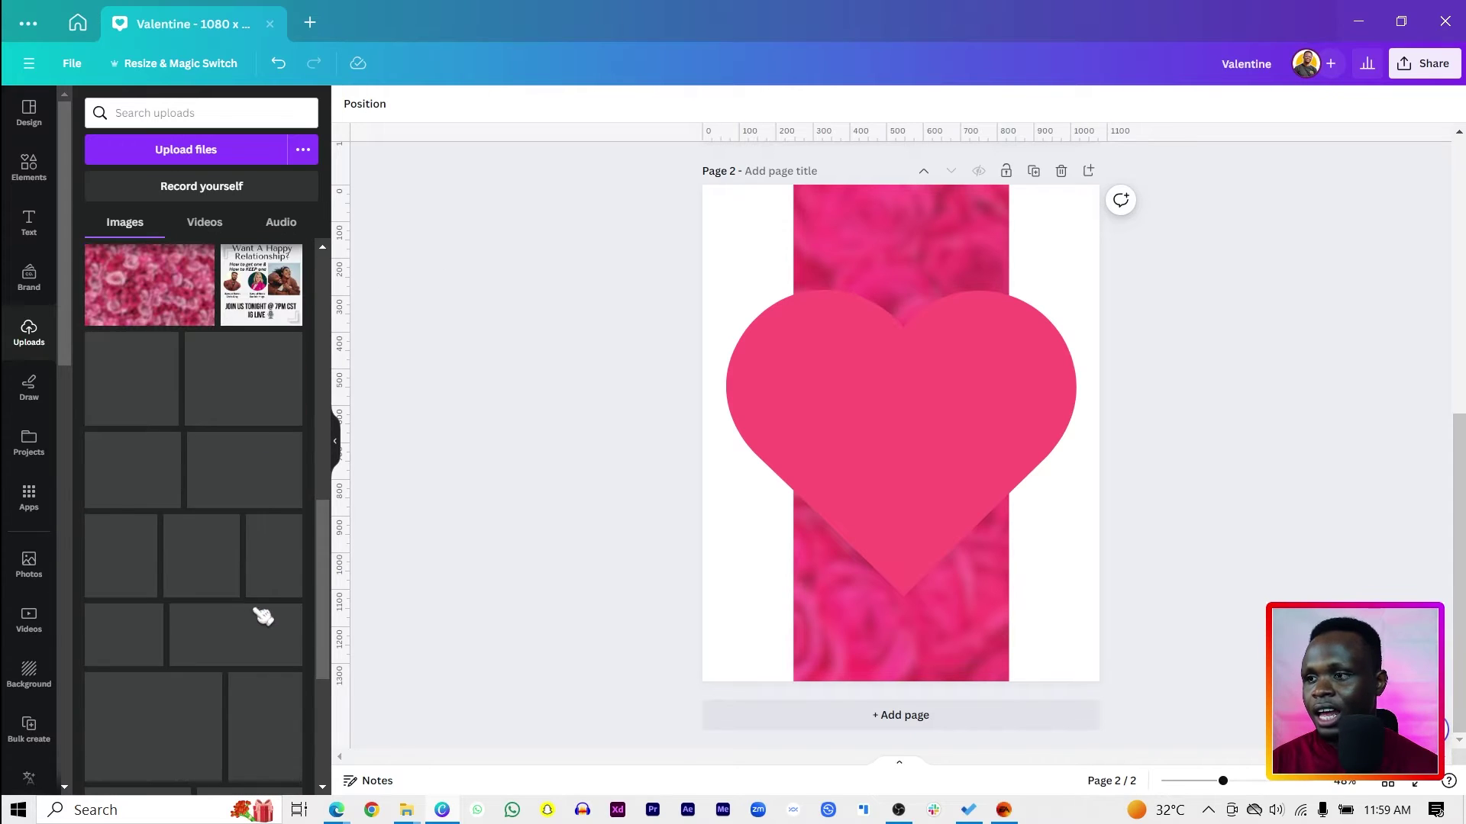
scroll(221, 603, "down", 3)
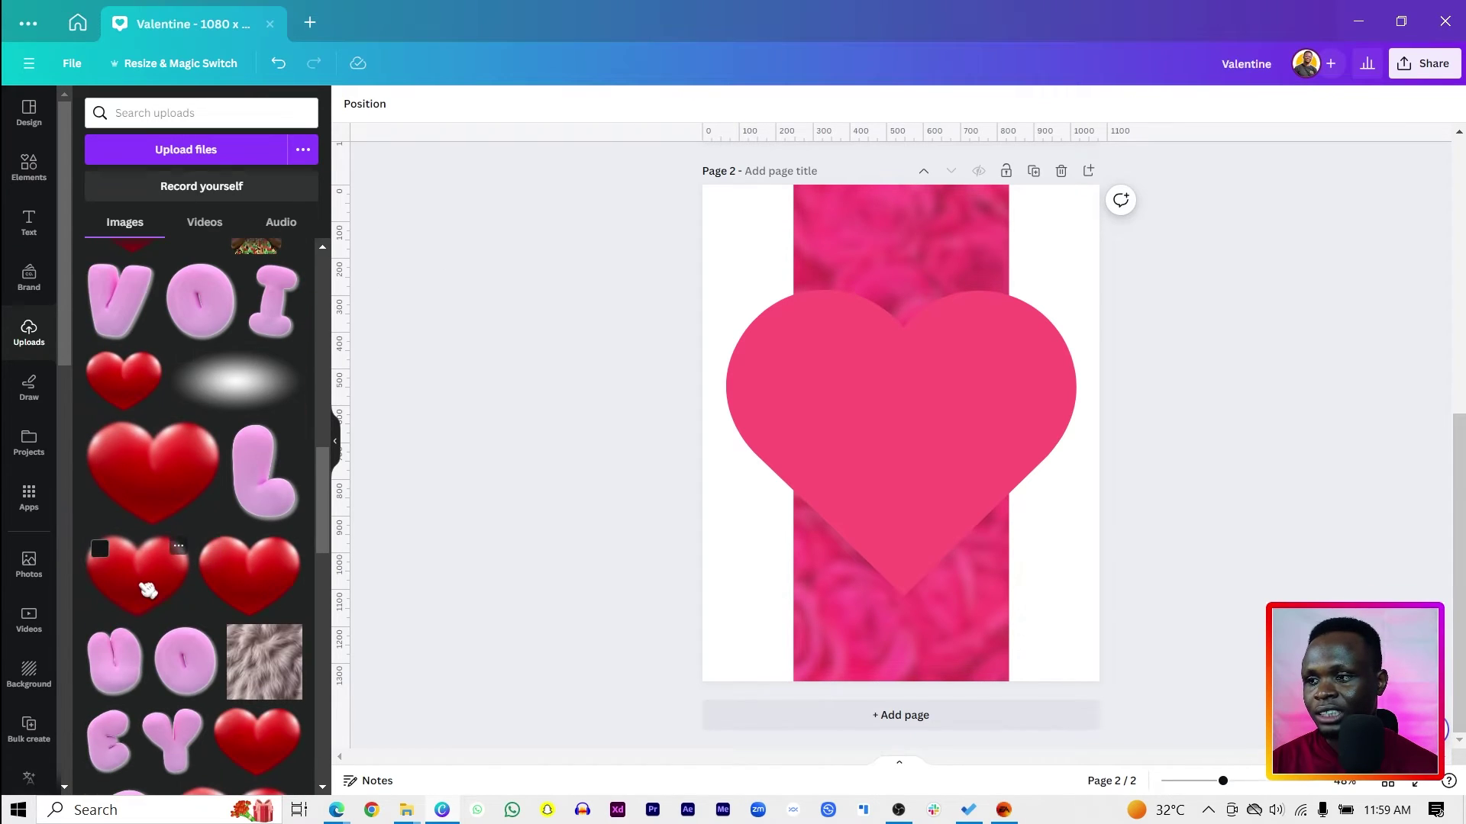
left_click(153, 485)
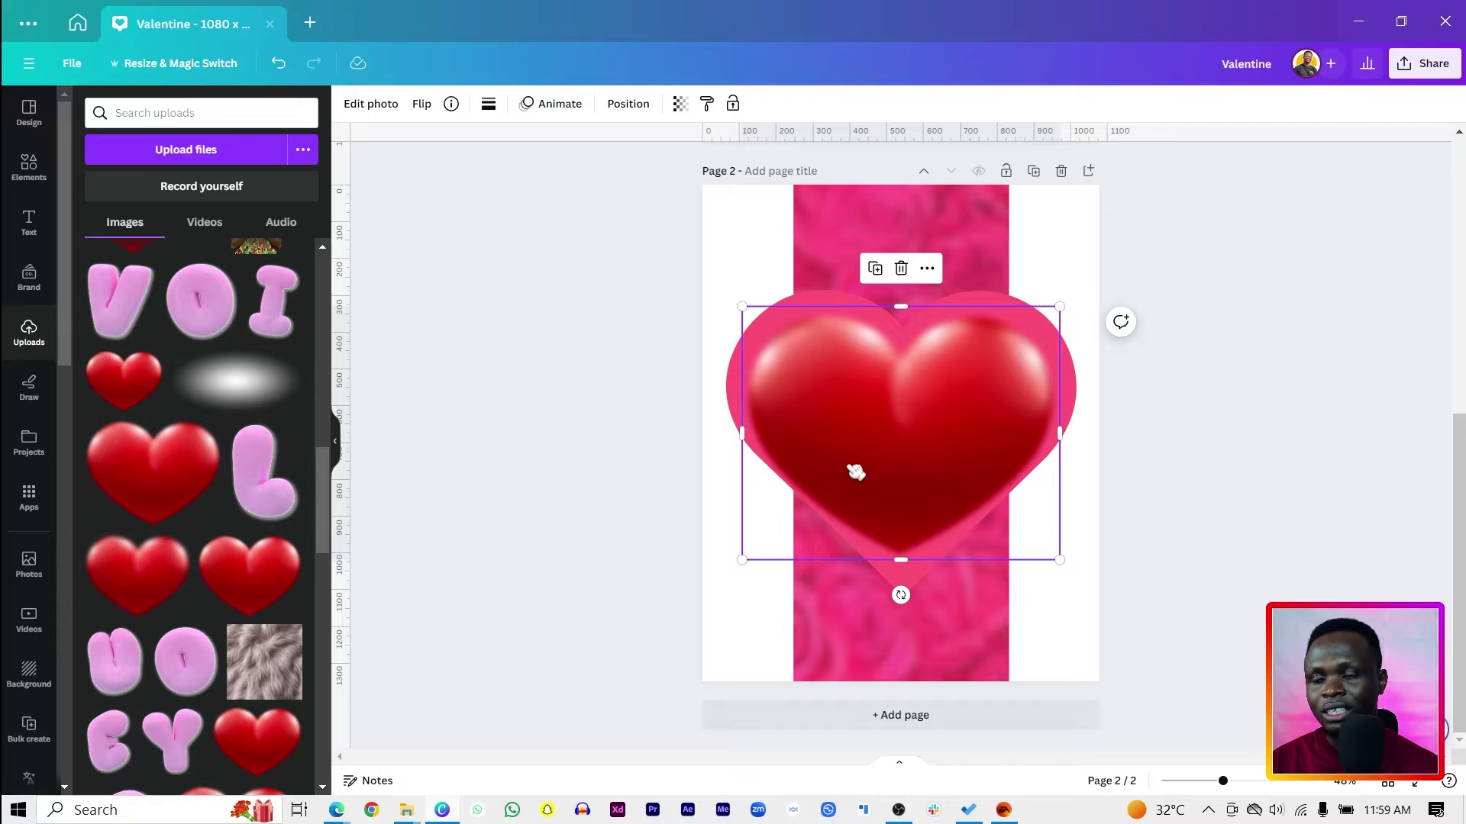
left_click_drag(855, 468, 890, 436)
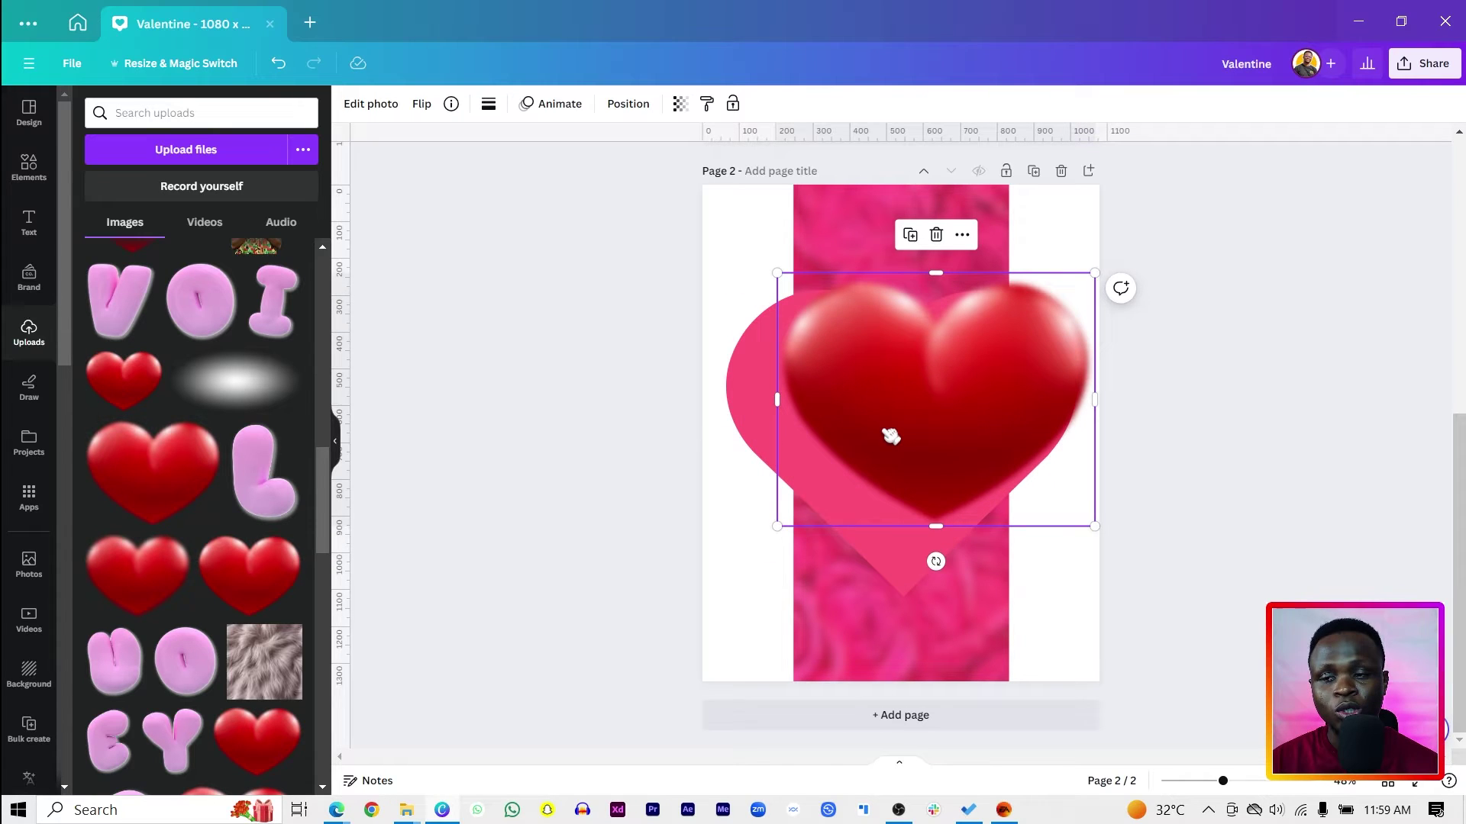
left_click_drag(891, 436, 887, 410)
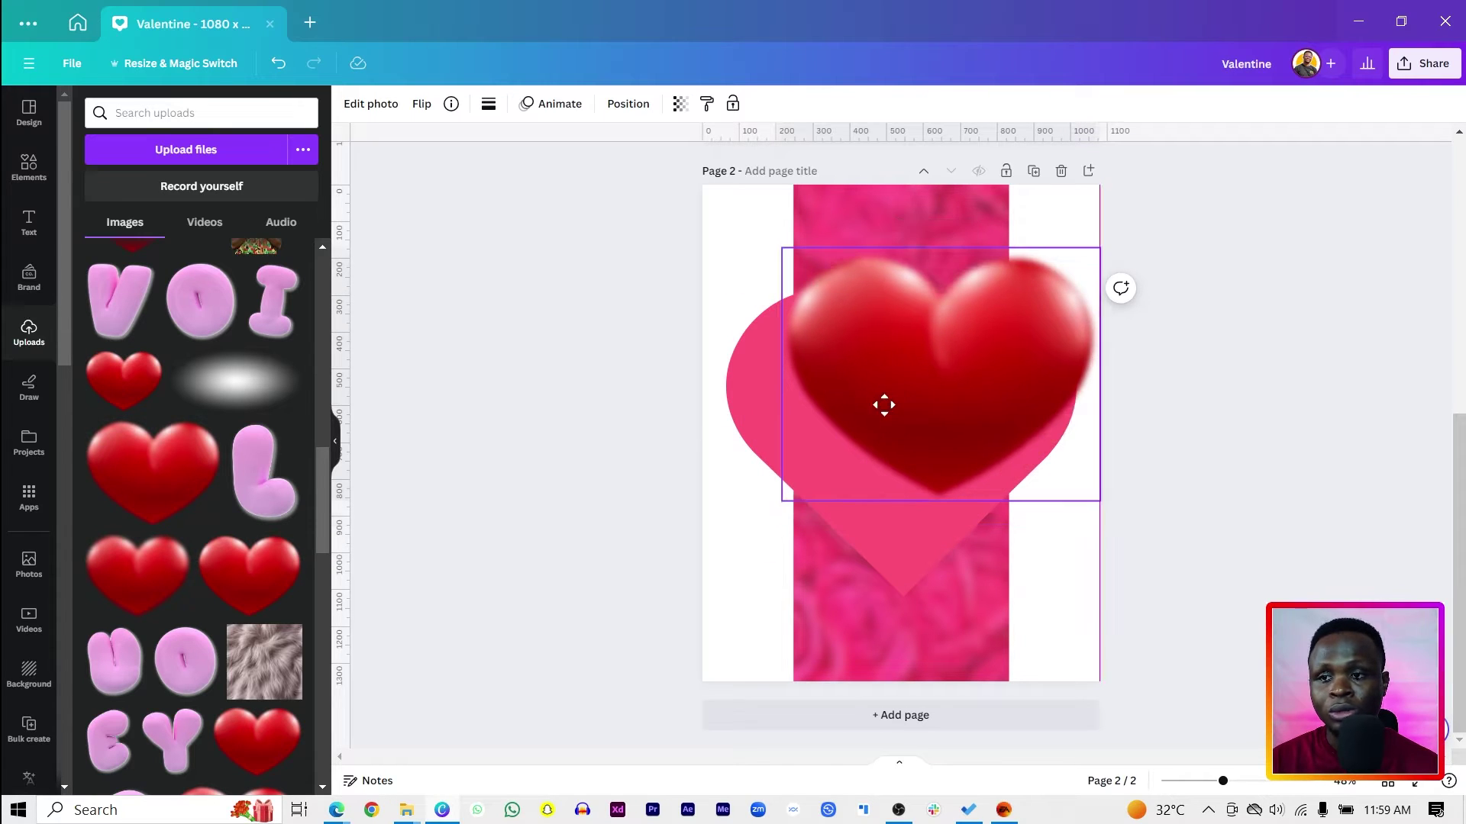
- Check the red heart's Blur setting, leave it unchanged, and centre the heart within the pink heart
left_click(374, 105)
left_click(278, 580)
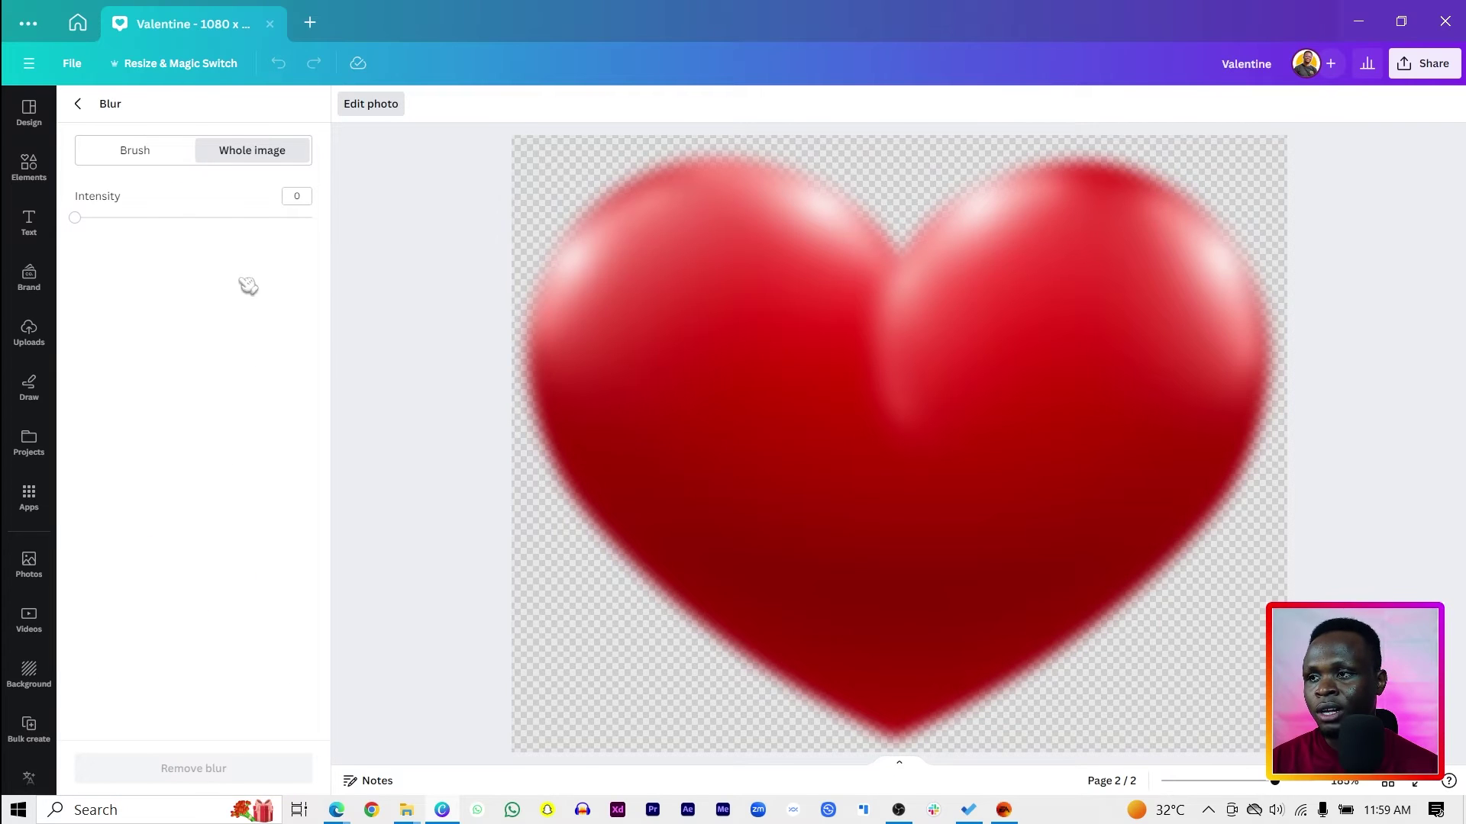
left_click(82, 106)
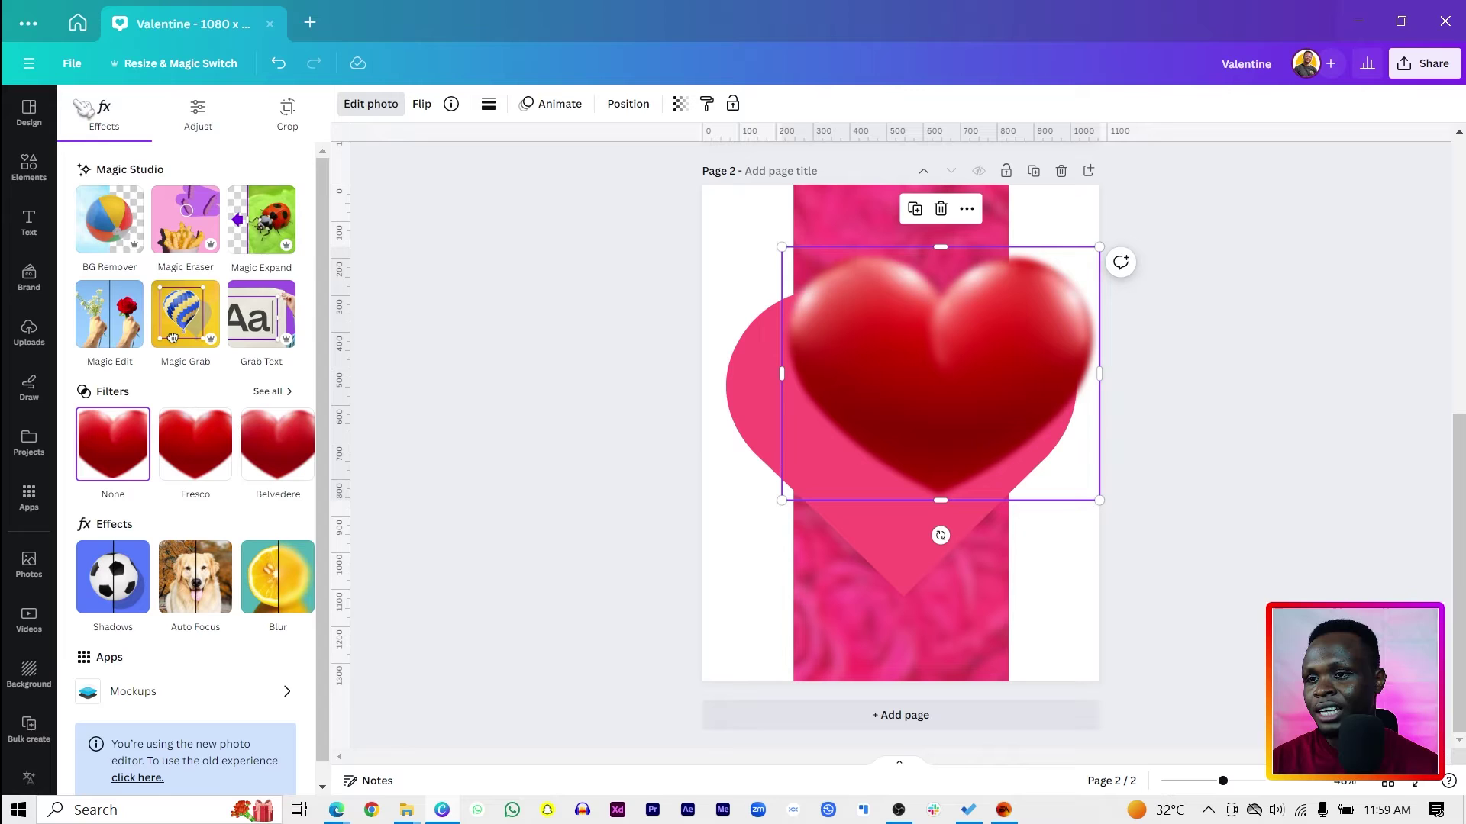
left_click(926, 399)
left_click_drag(925, 399, 823, 426)
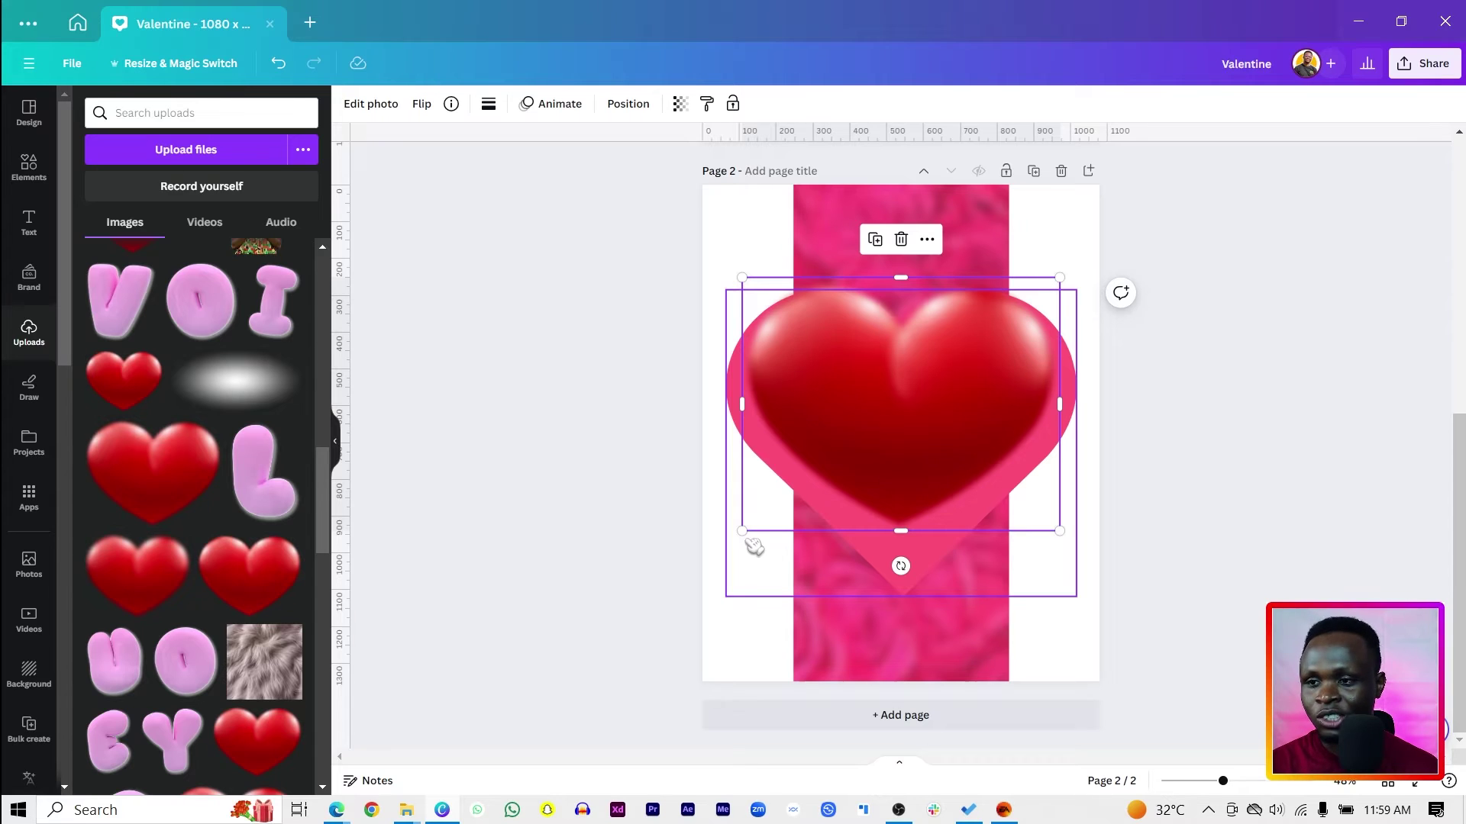
- Shrink the red heart to about 187×149 and Alt-duplicate it into small copies, shrinking one further
left_click_drag(741, 530, 915, 332)
key("alt")
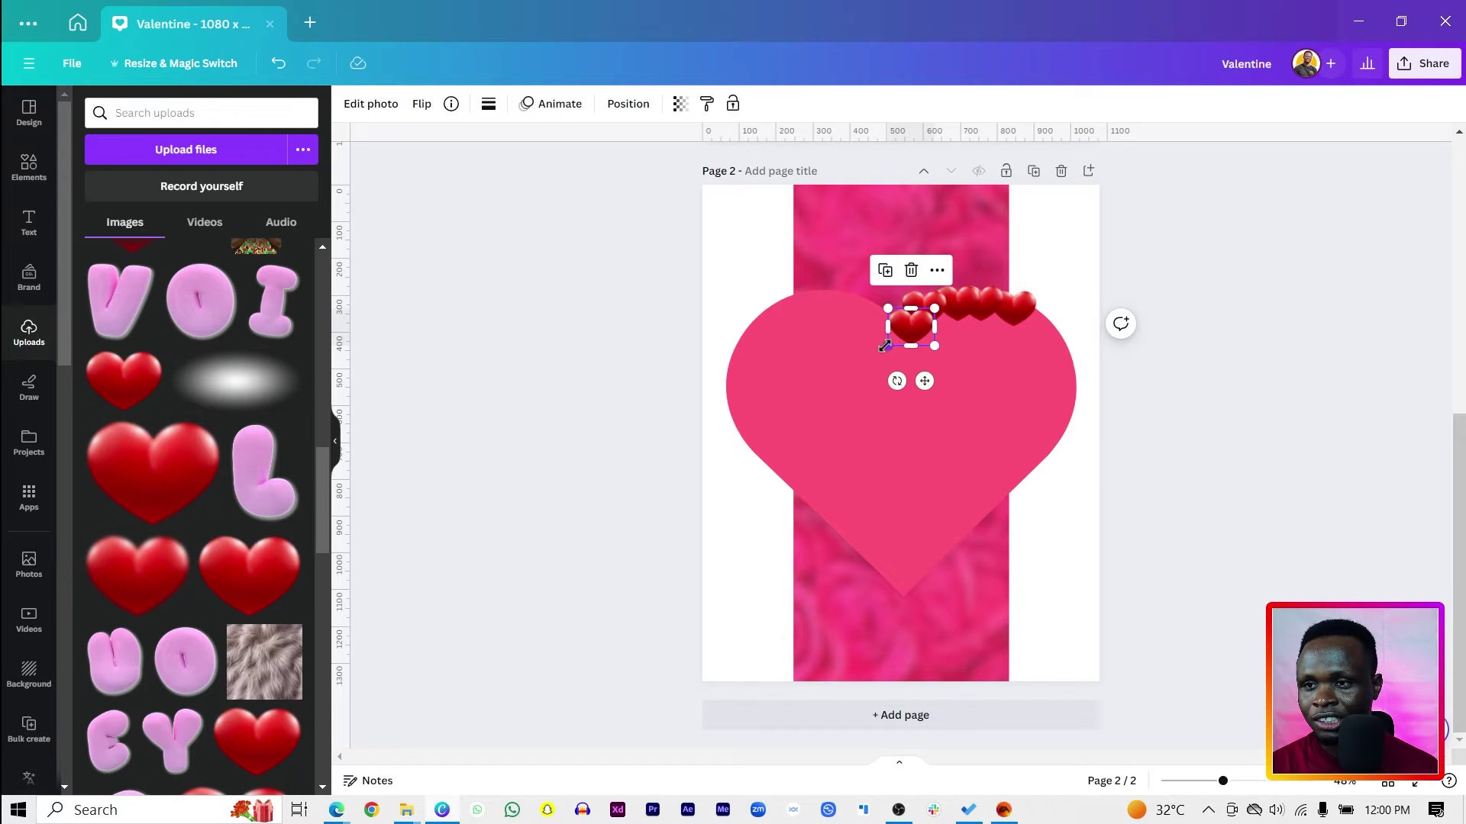
left_click_drag(924, 314, 930, 325)
left_click(894, 328)
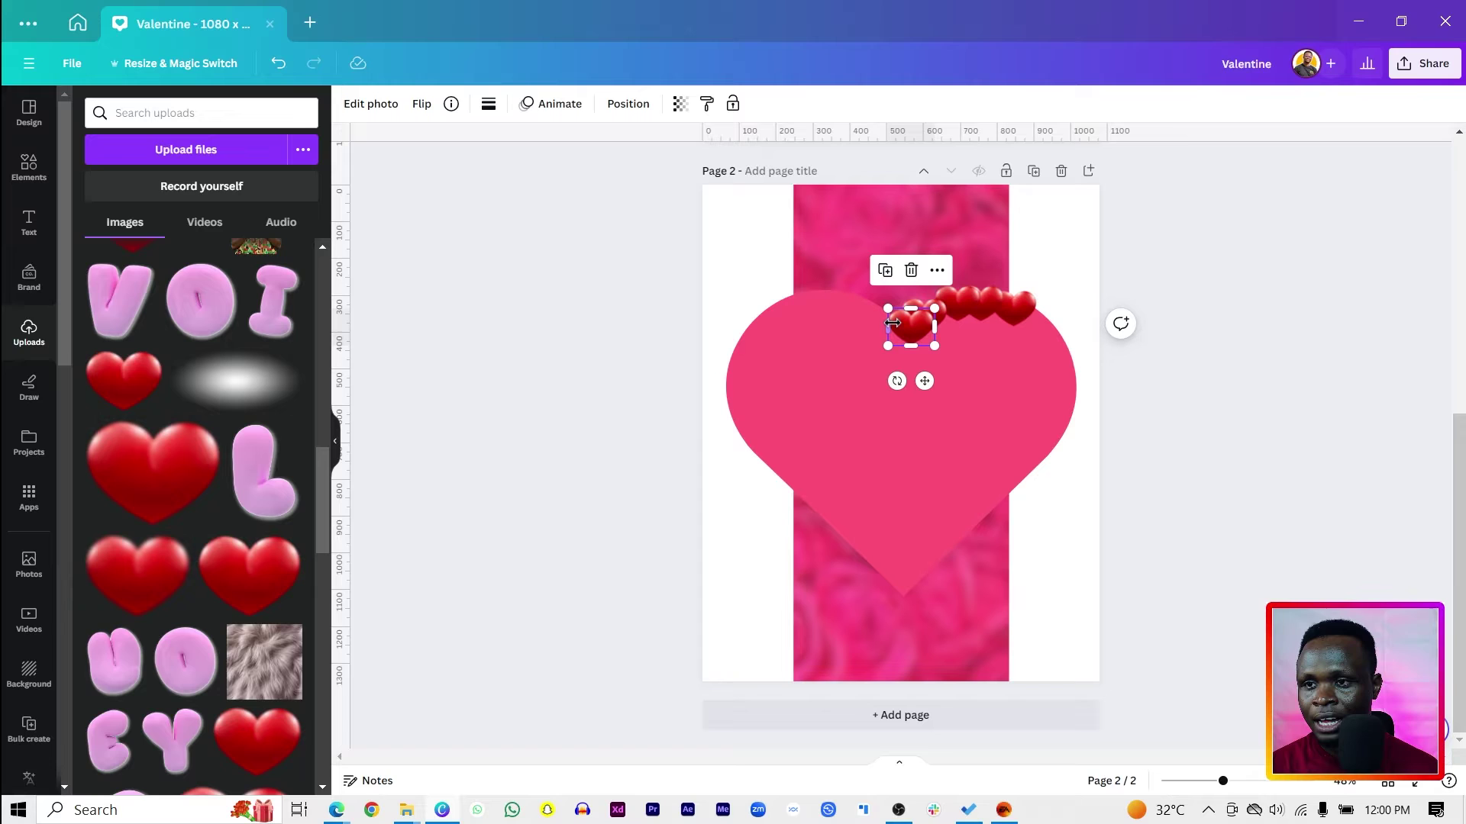
mouse_move(888, 345)
left_mouse_down()
mouse_move(877, 317)
mouse_move(904, 323)
left_mouse_up()
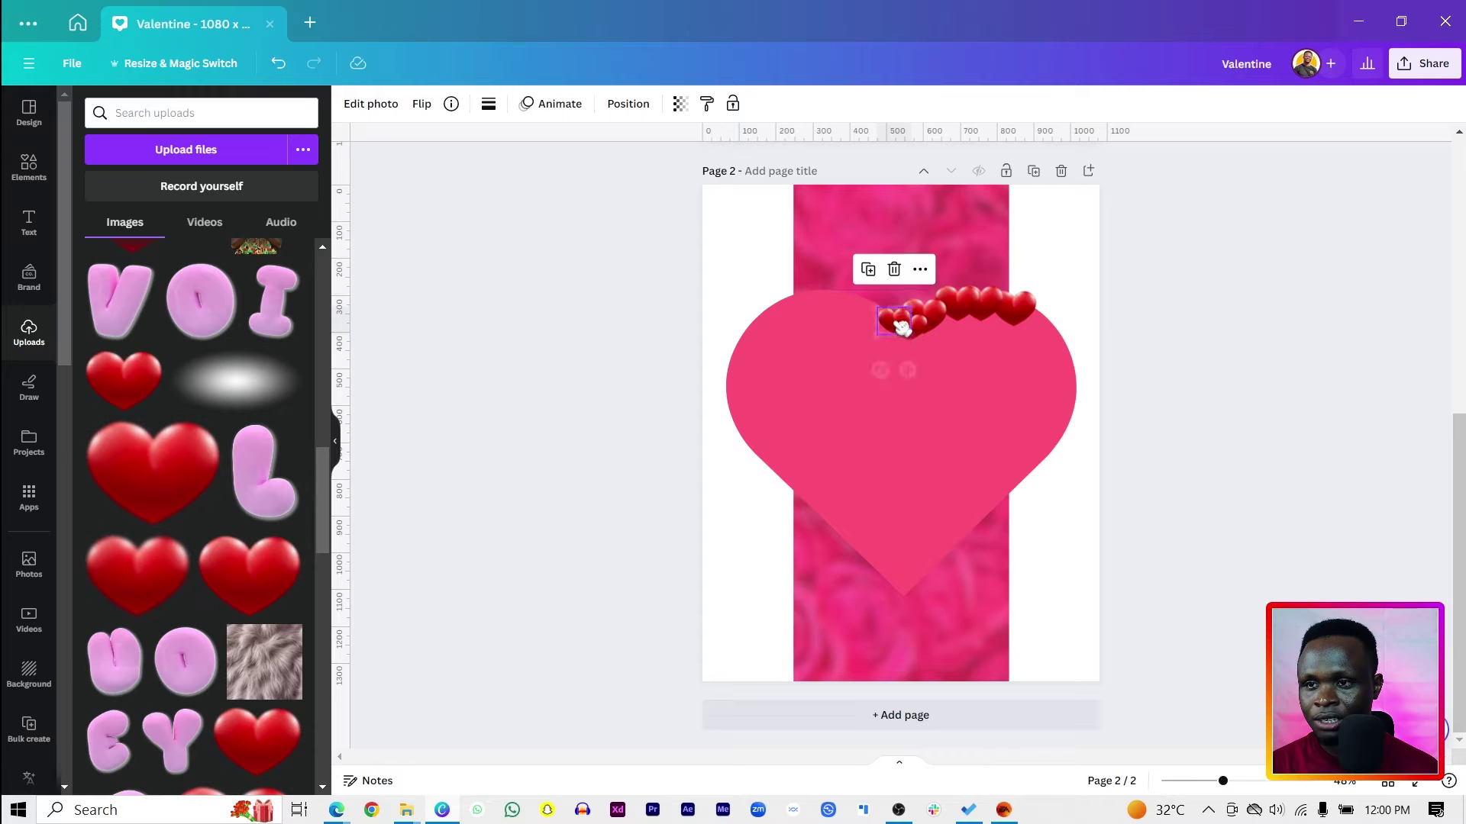
- Copy and rearrange the small red hearts along the pink heart's top edge across both lobes
left_click(1017, 311)
left_click_drag(1017, 312, 821, 333)
left_click(858, 317)
left_click_drag(927, 332, 1047, 332)
left_click_drag(777, 339, 1061, 342)
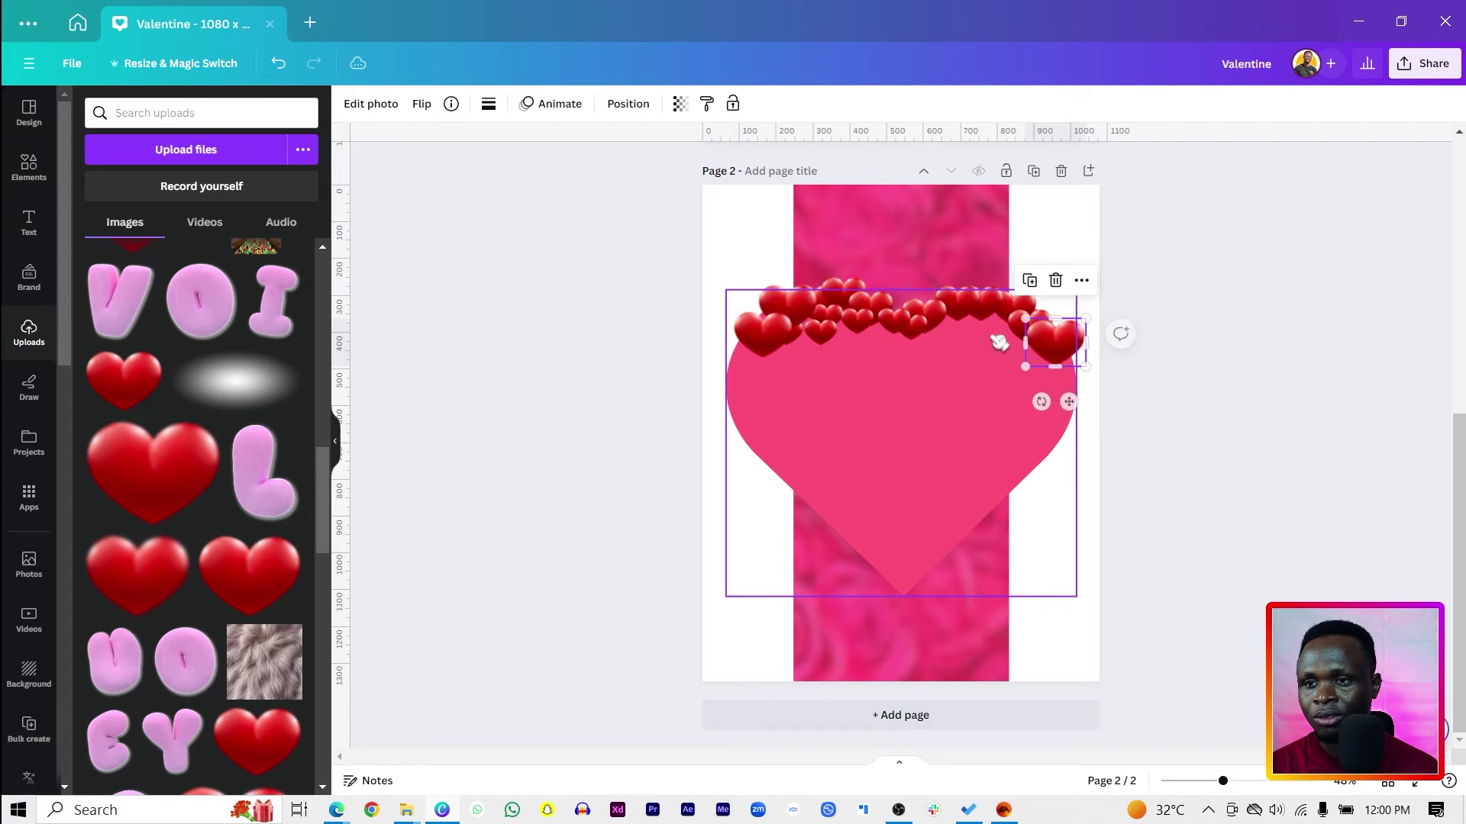
left_click(967, 306)
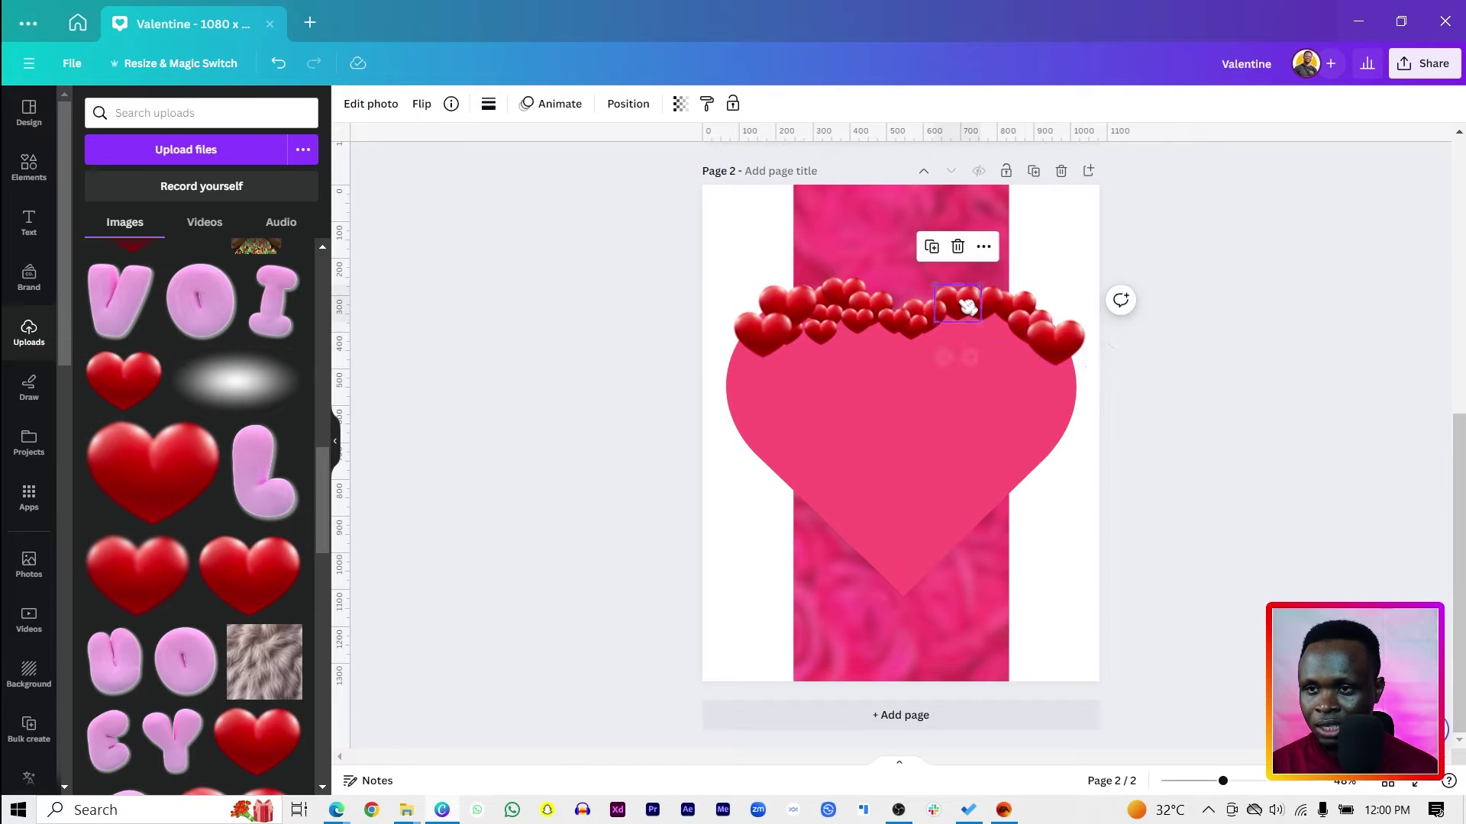
- Move small red hearts onto the pink heart's right edge and into its top-right gap
left_click_drag(967, 307, 759, 451)
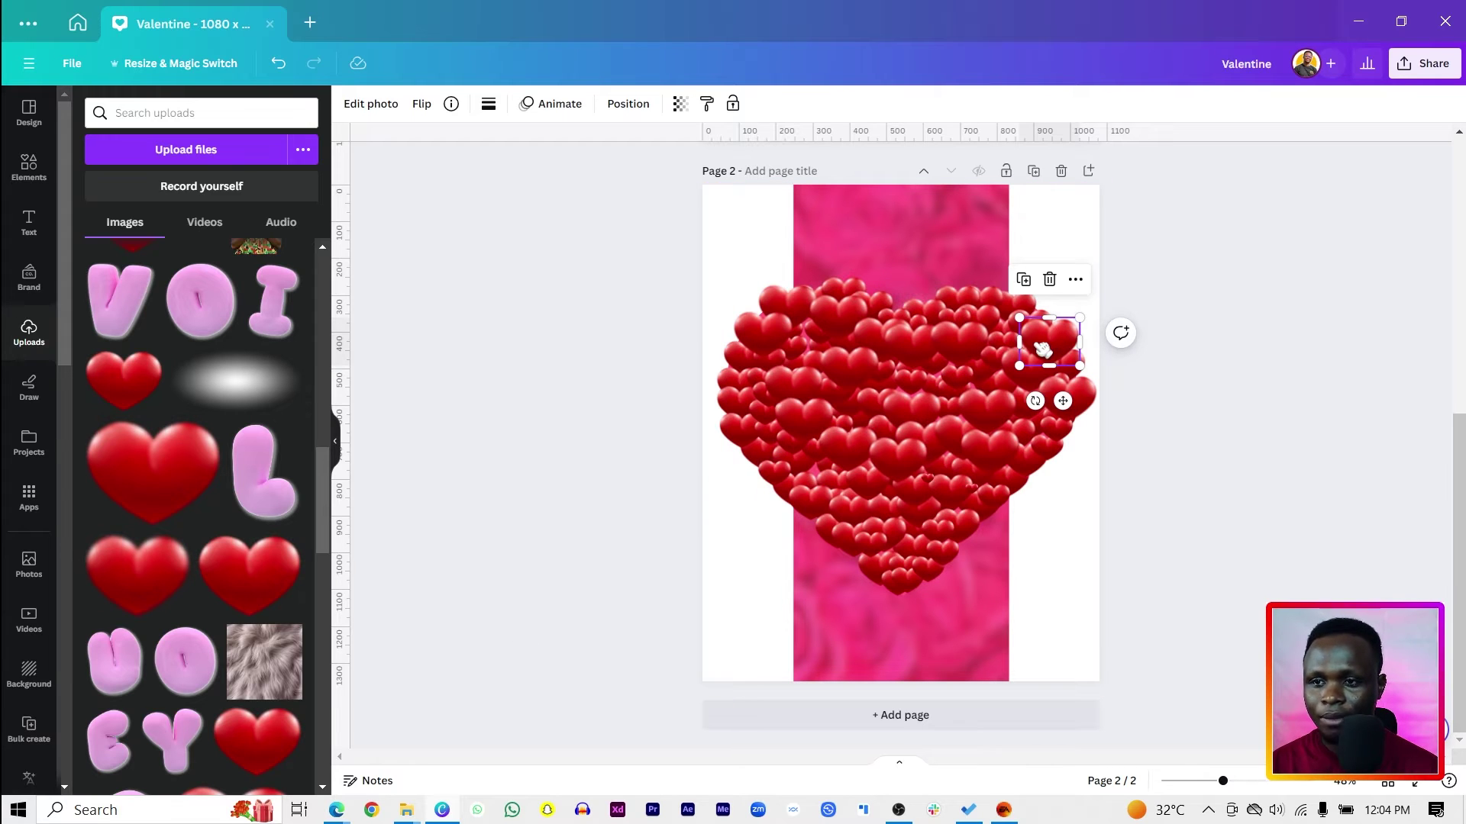
left_click_drag(1042, 349, 978, 305)
left_click(648, 471)
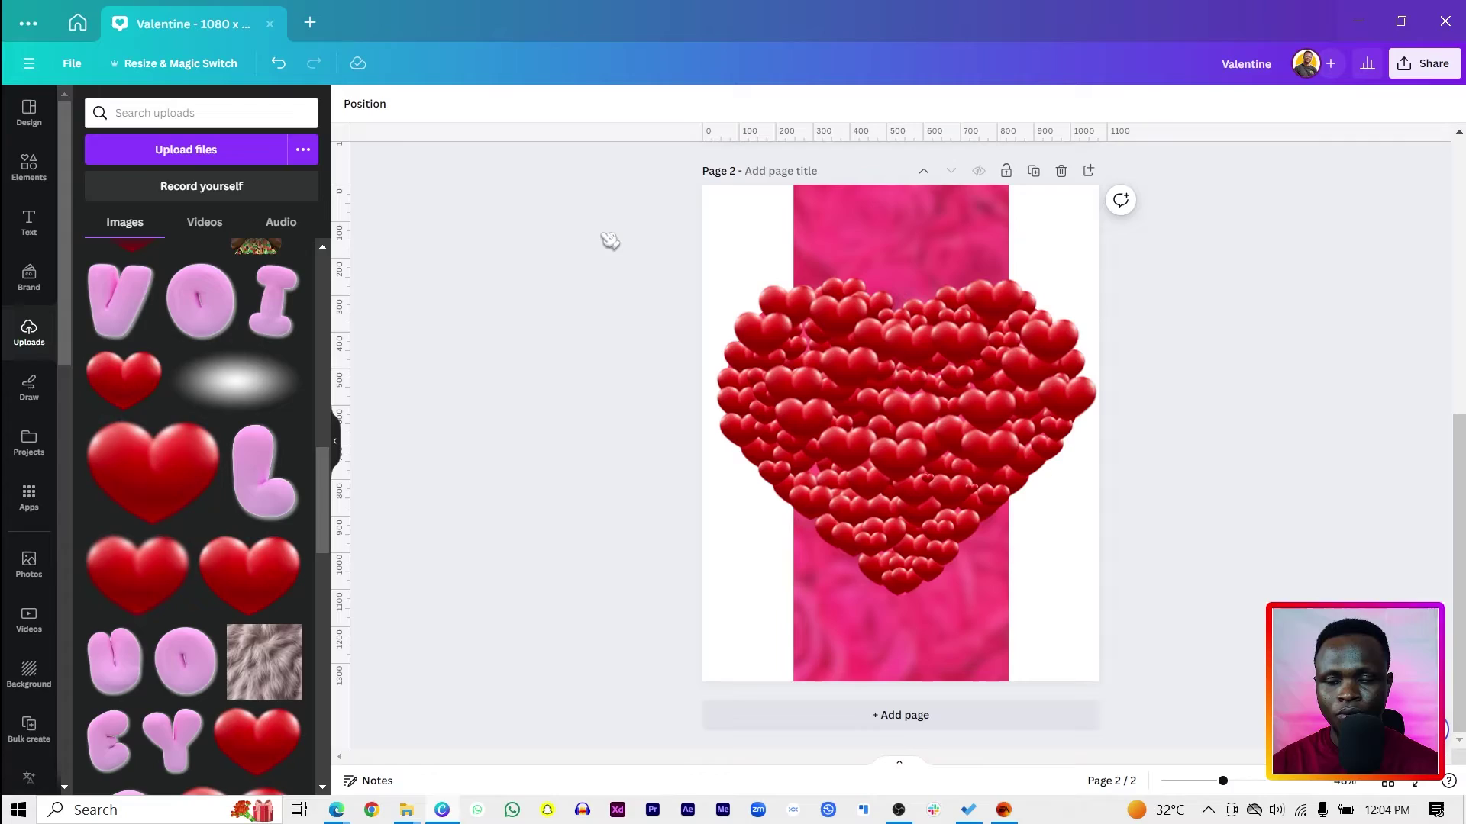
- Lock the pink rectangle strip, then group all the small red hearts with Ctrl+G, ungrouping and regrouping once
left_click_drag(634, 232, 931, 233)
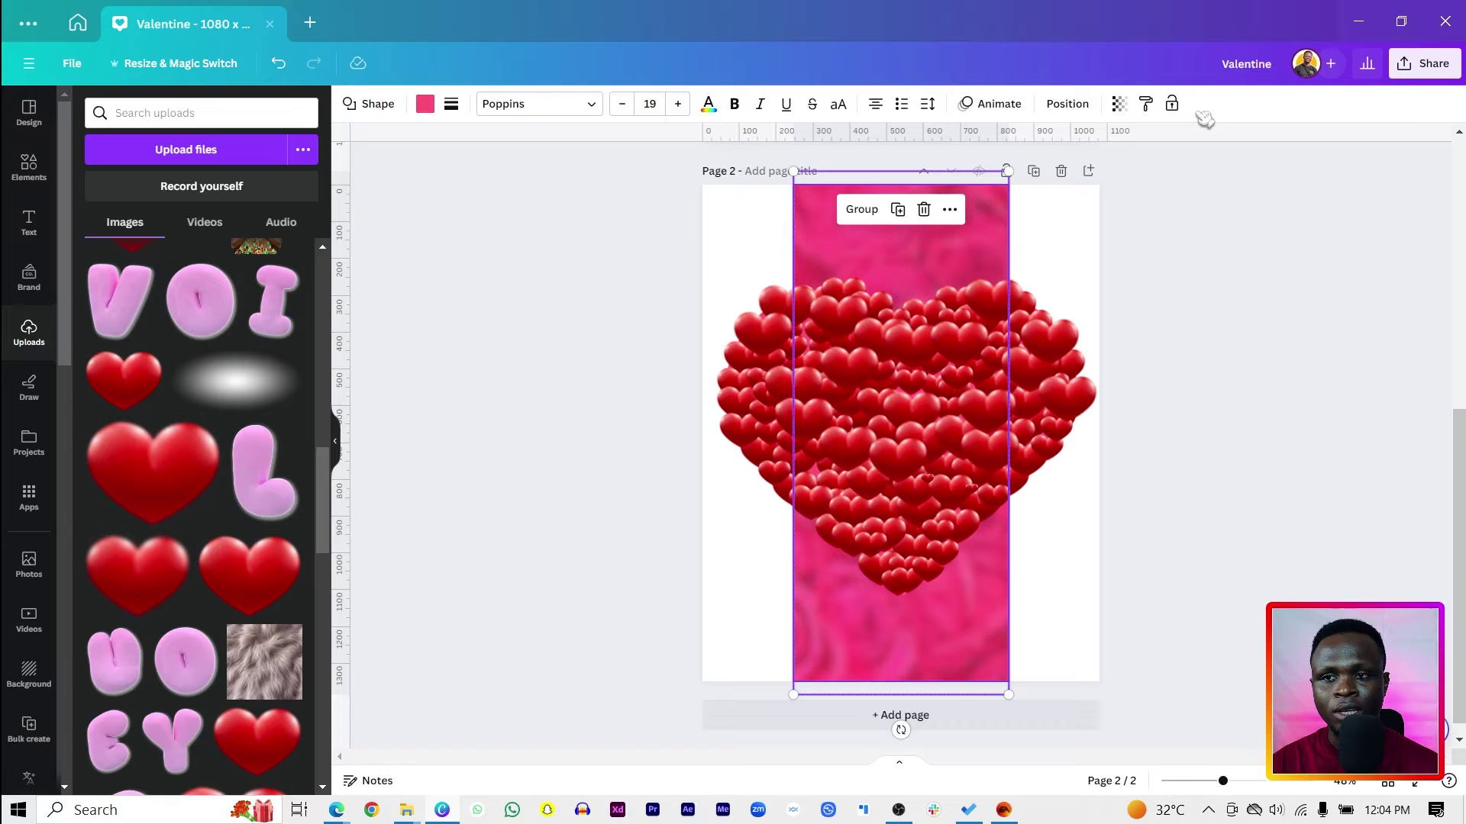
left_click(1172, 104)
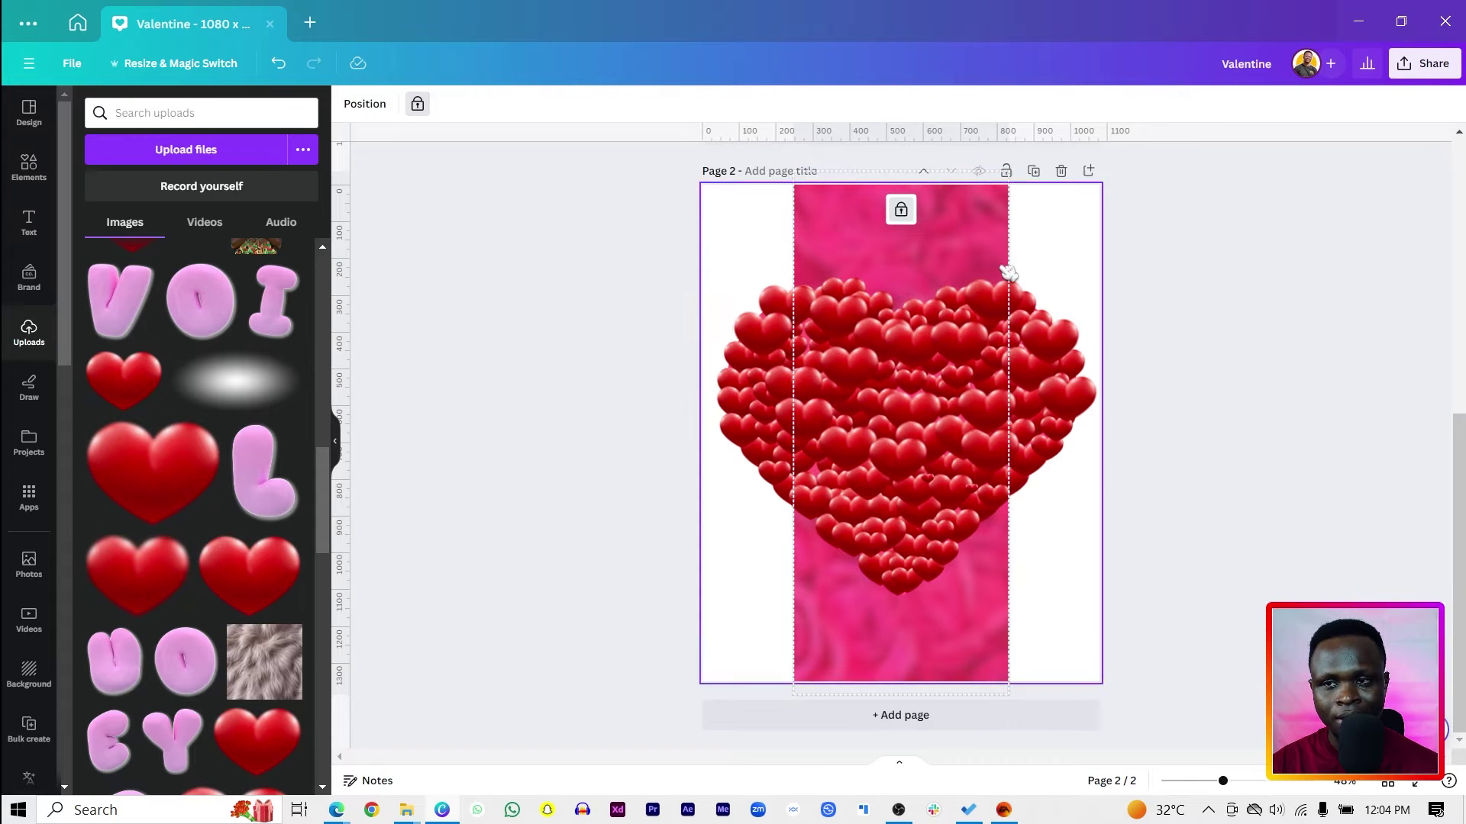
left_click_drag(610, 246, 1244, 626)
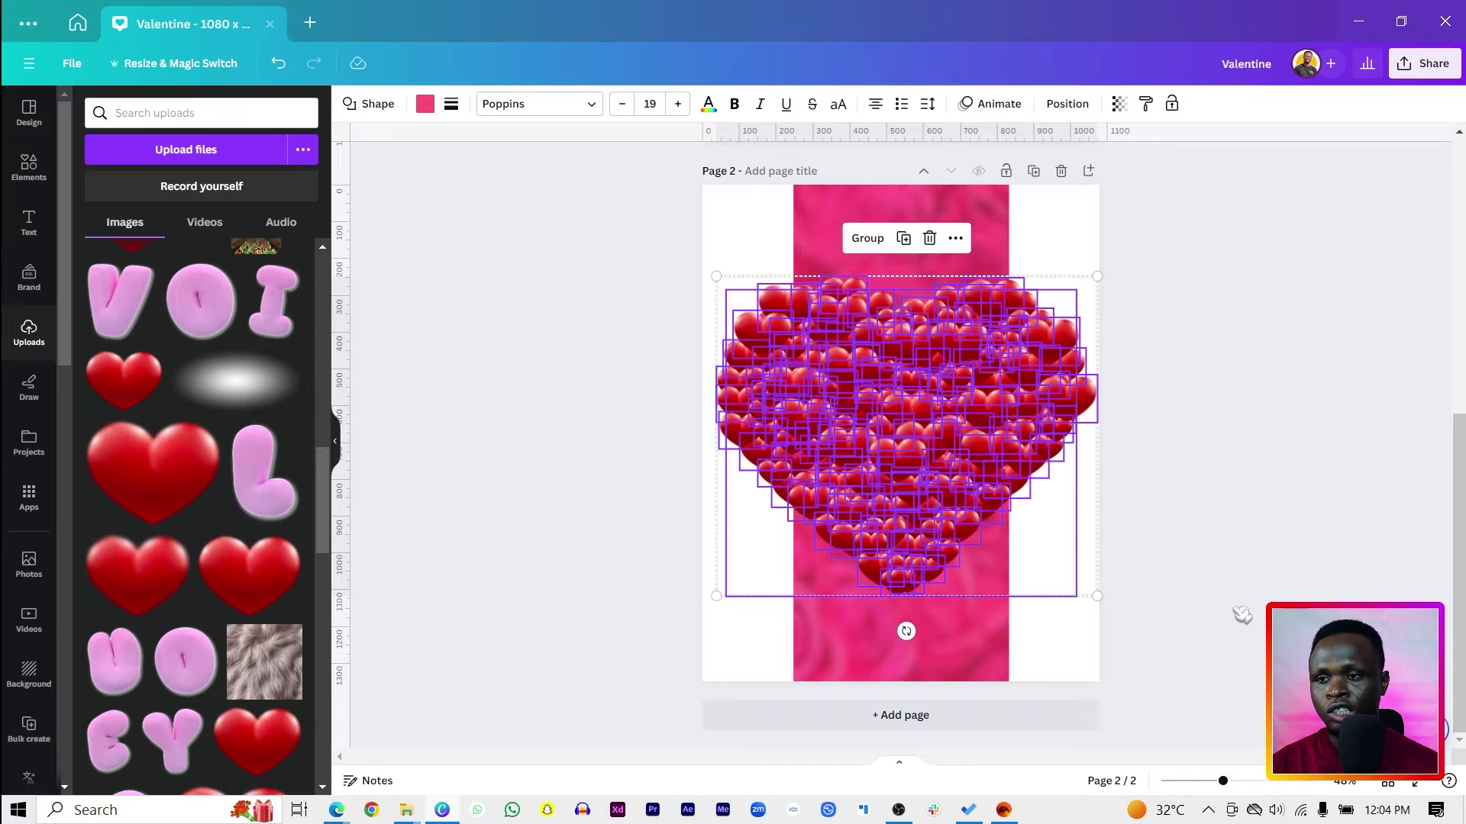
key("ctrl+g")
right_click(798, 468)
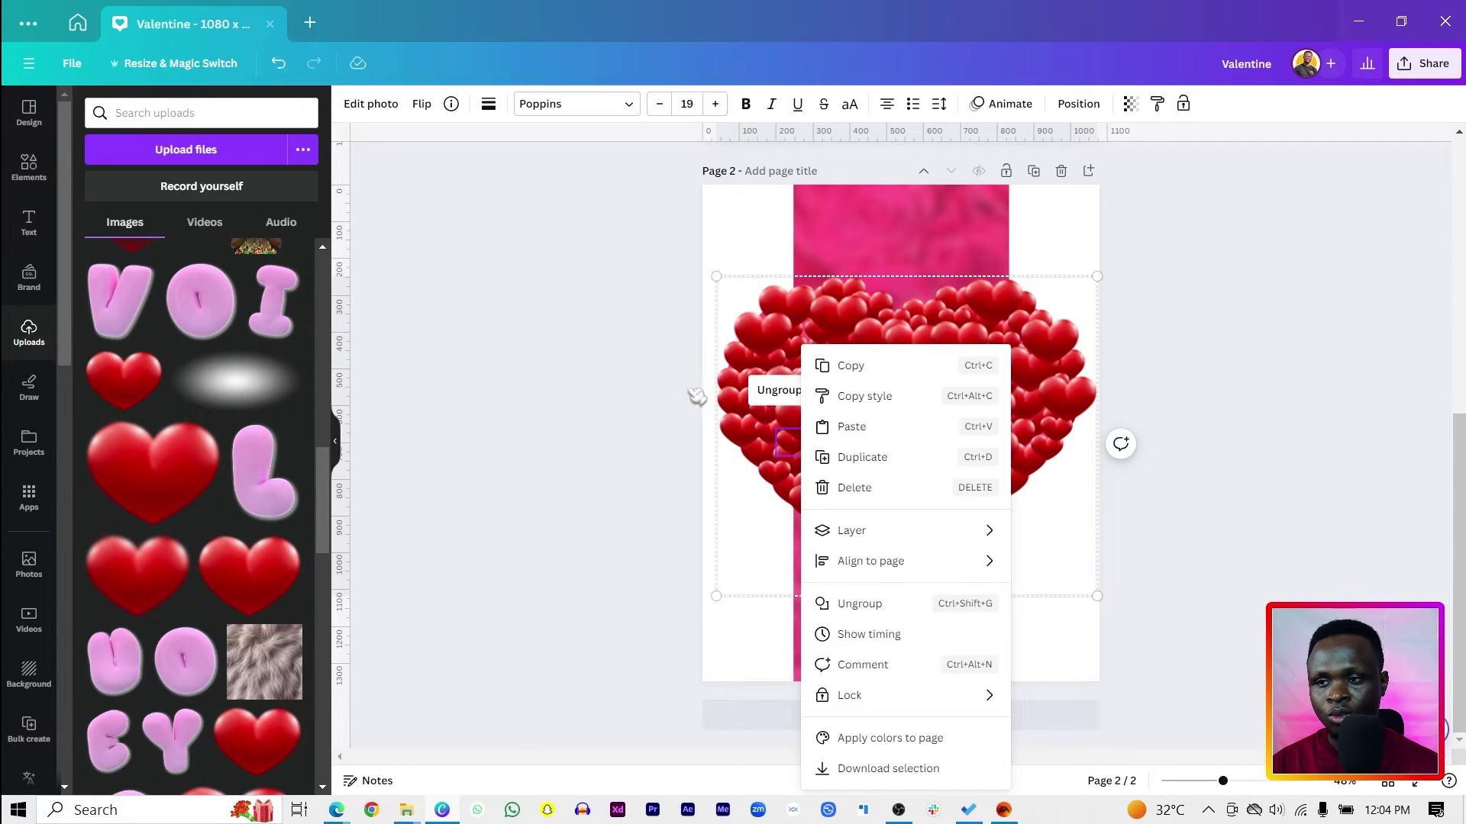
left_click(895, 605)
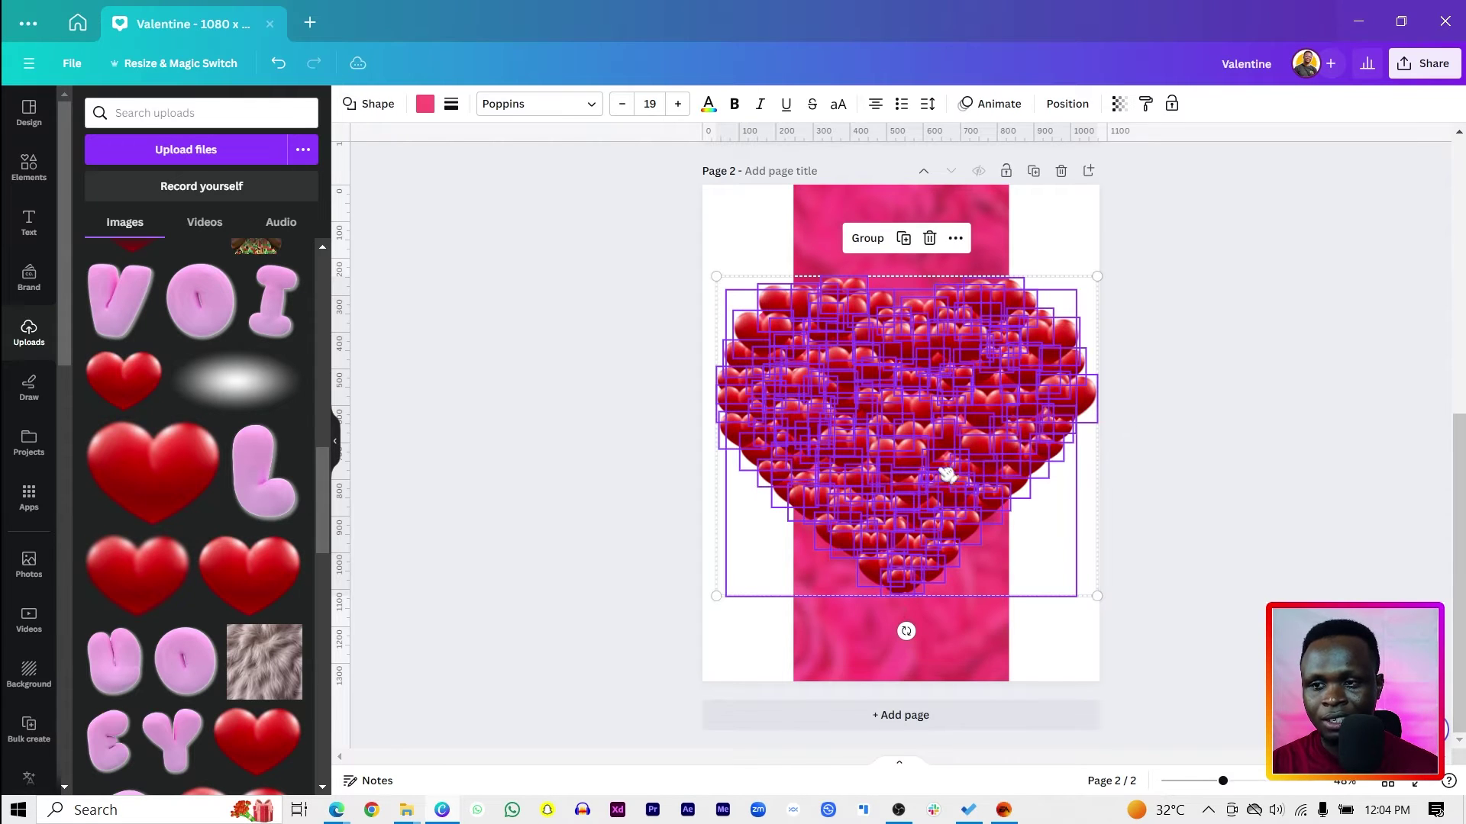
right_click(941, 461)
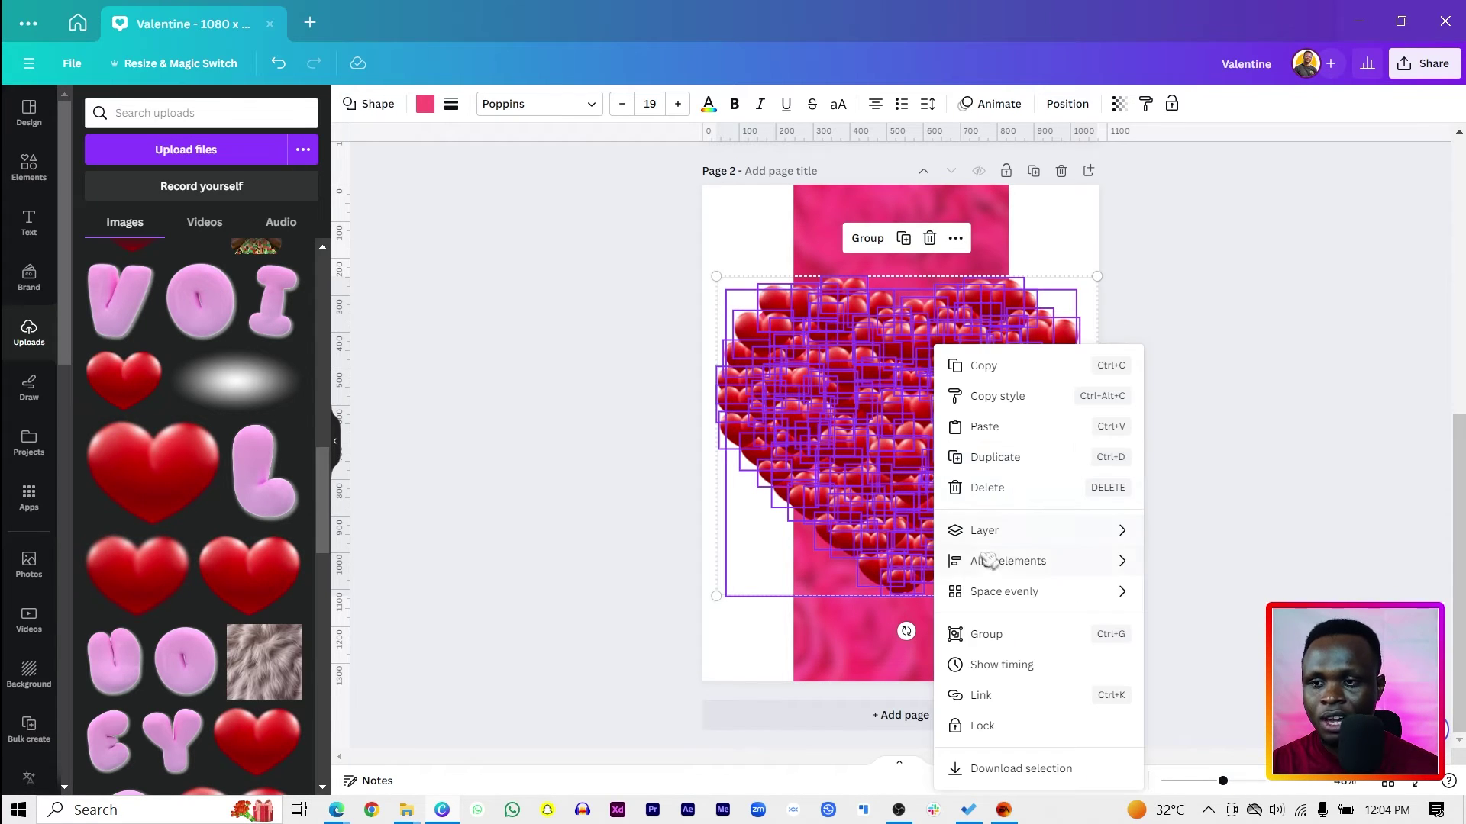
left_click(1015, 635)
left_click(548, 238)
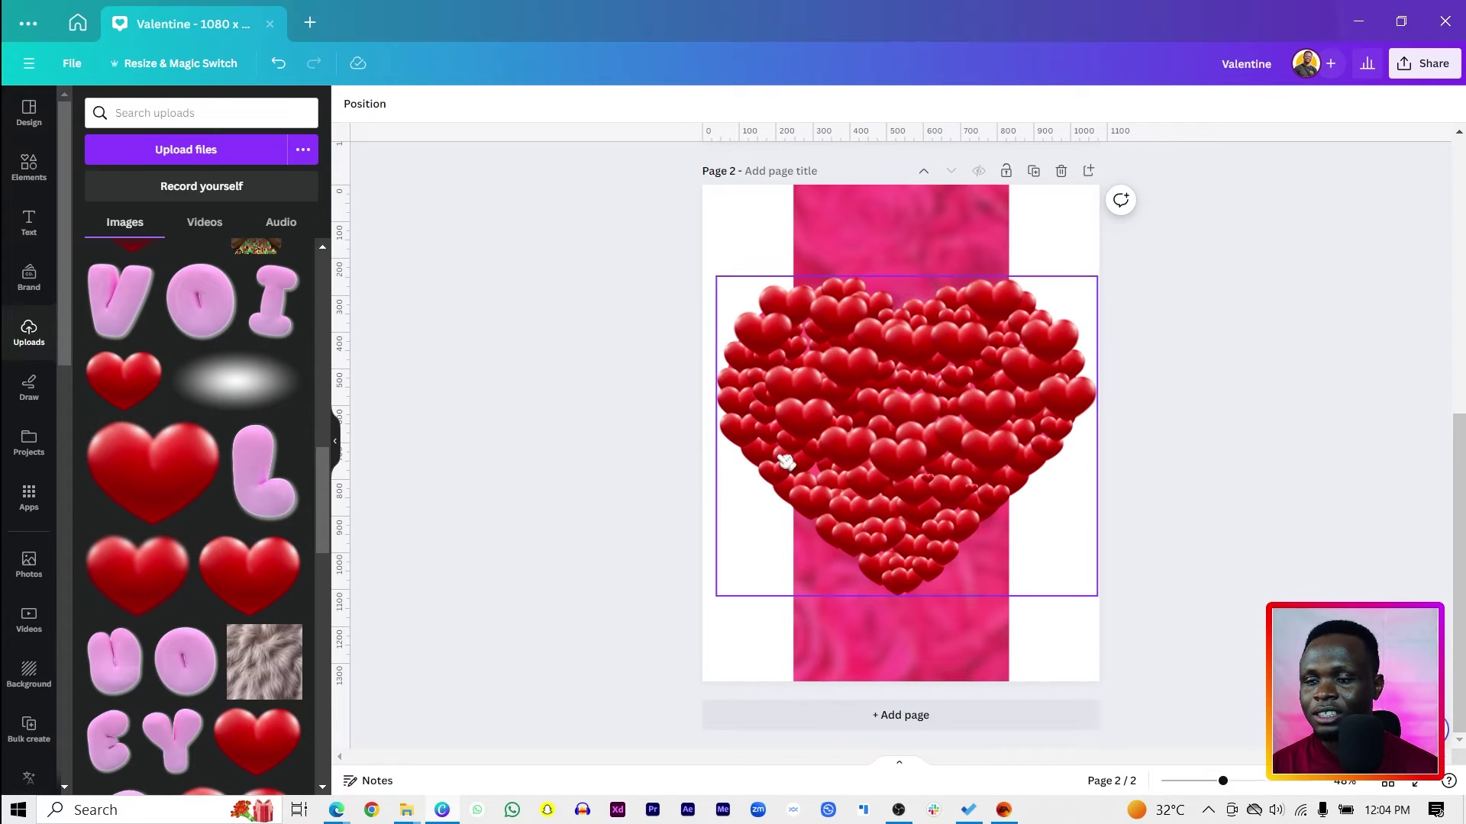
- Search the Elements library for 'blur love' photos
left_click(44, 162)
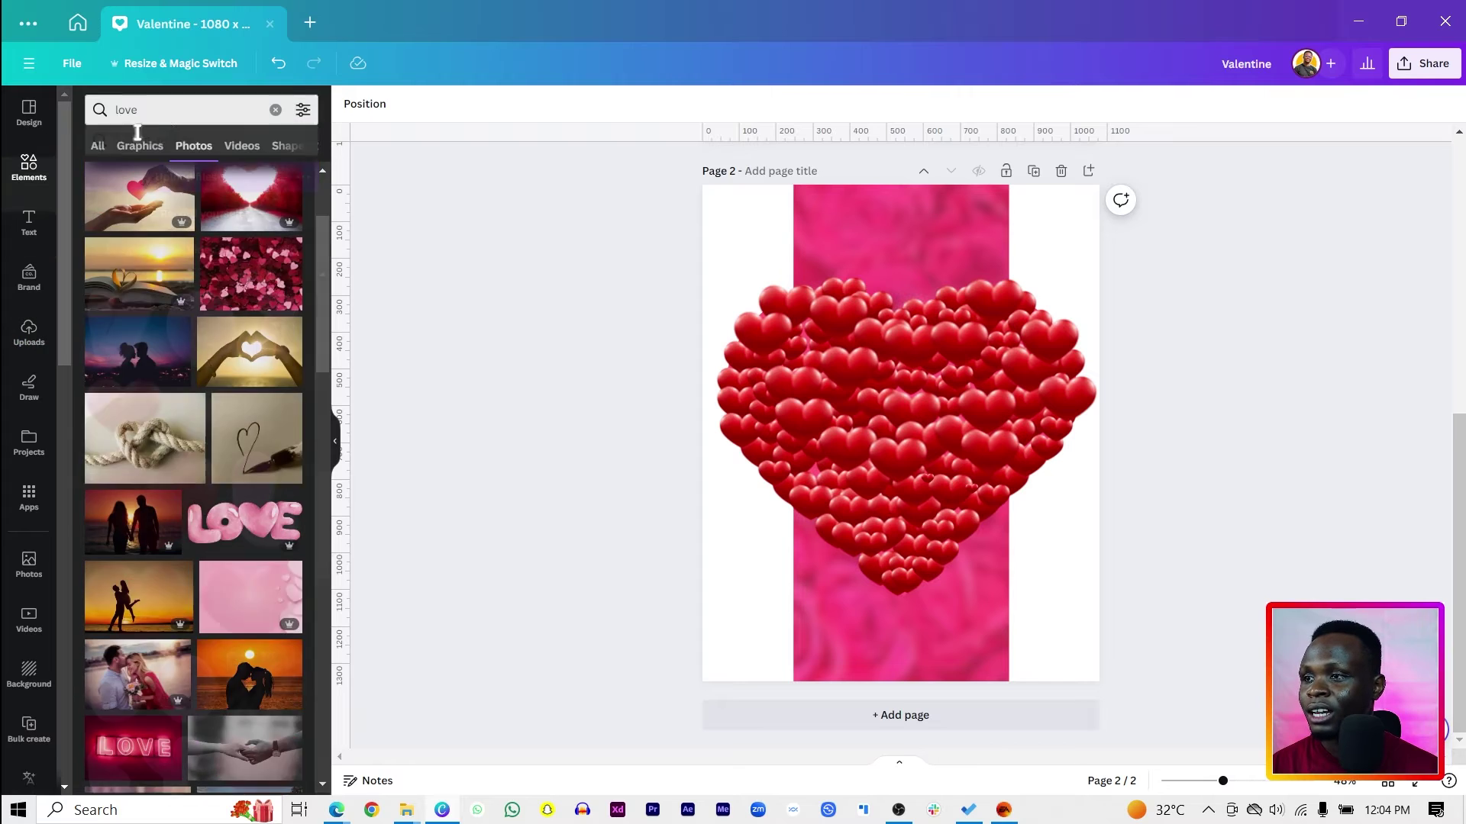
left_click(171, 116)
type("blur")
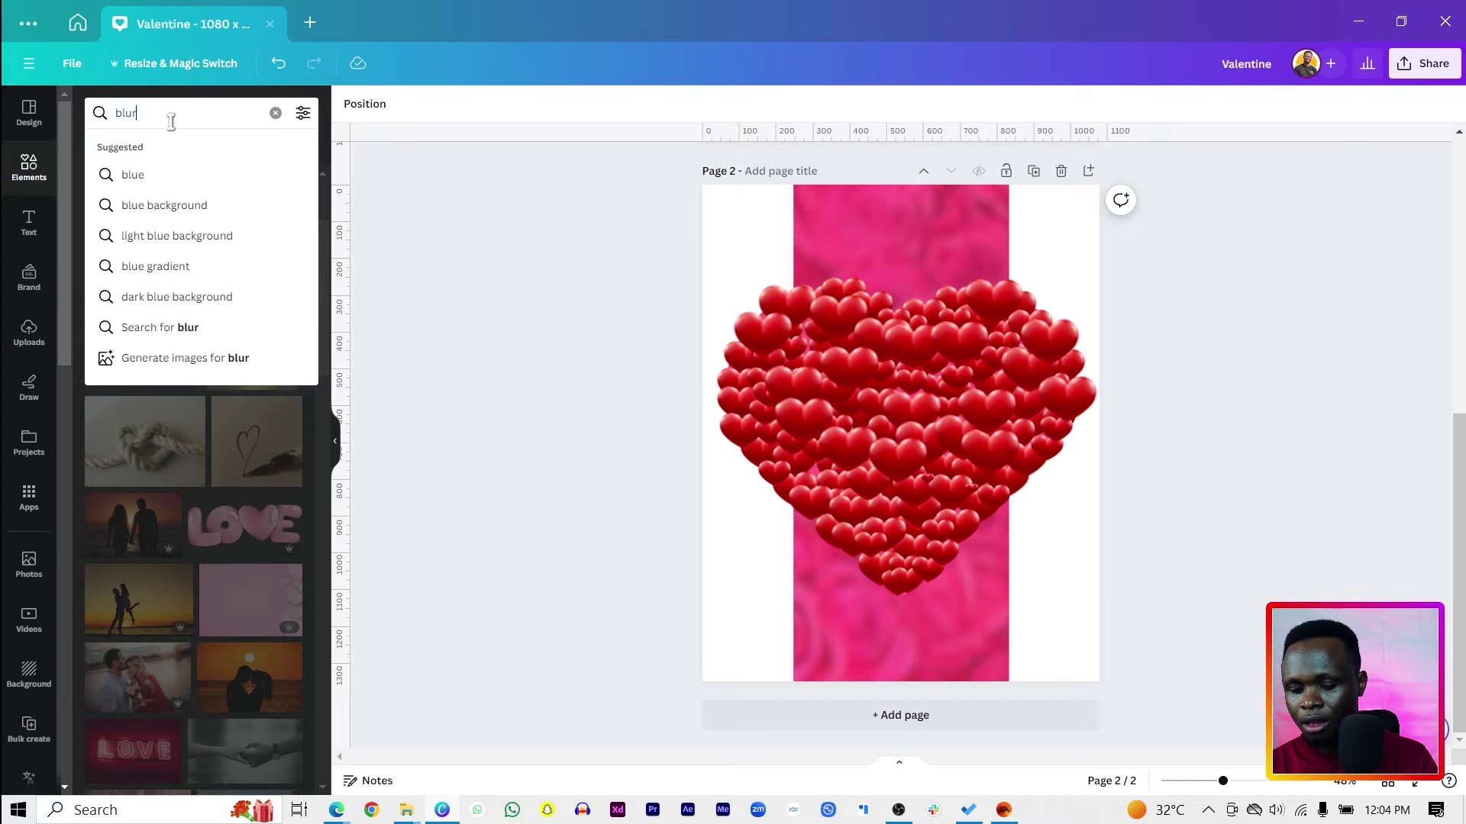
type(" love")
key("Return")
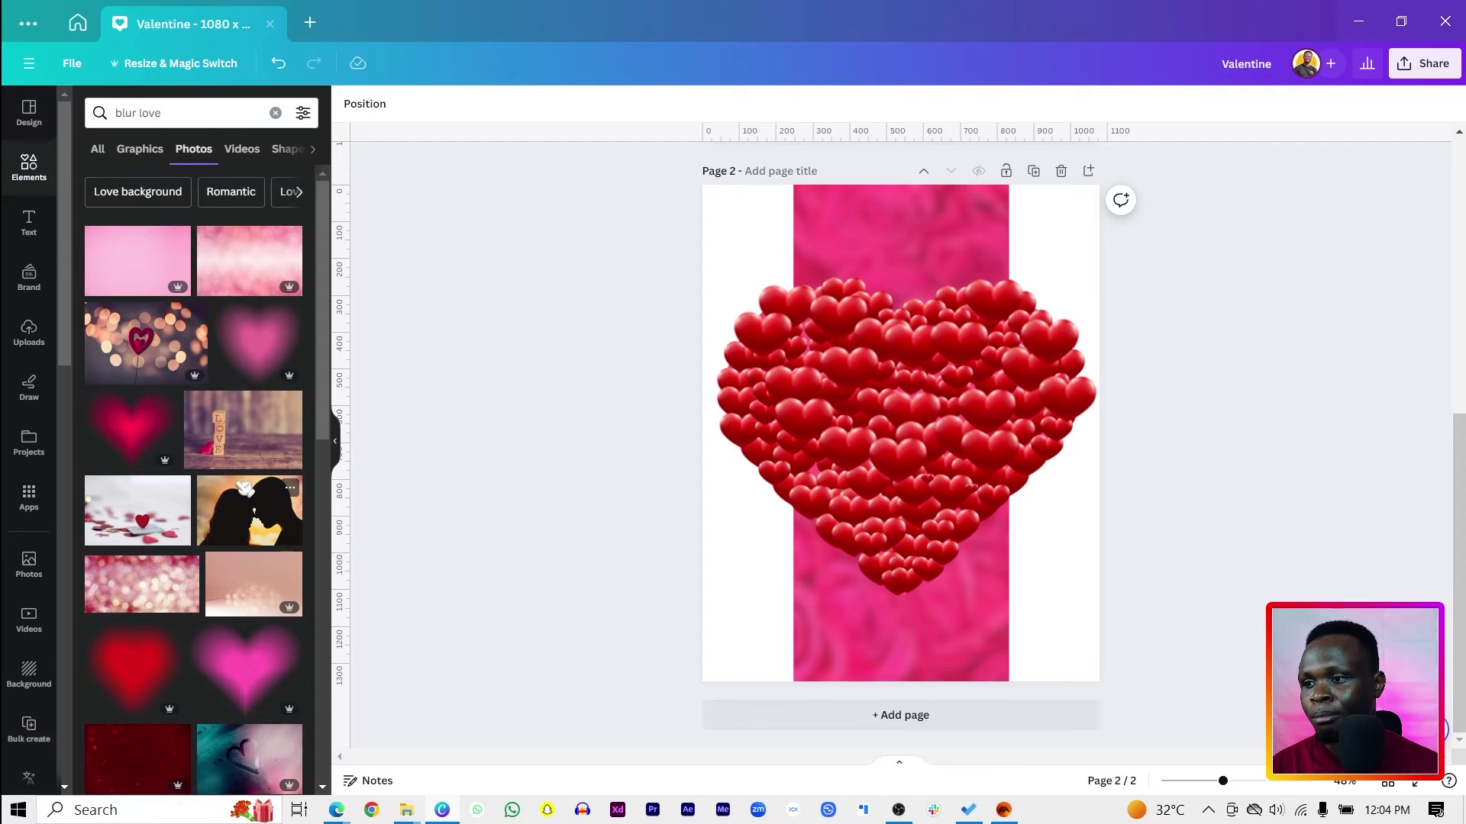
scroll(229, 519, "down", 10)
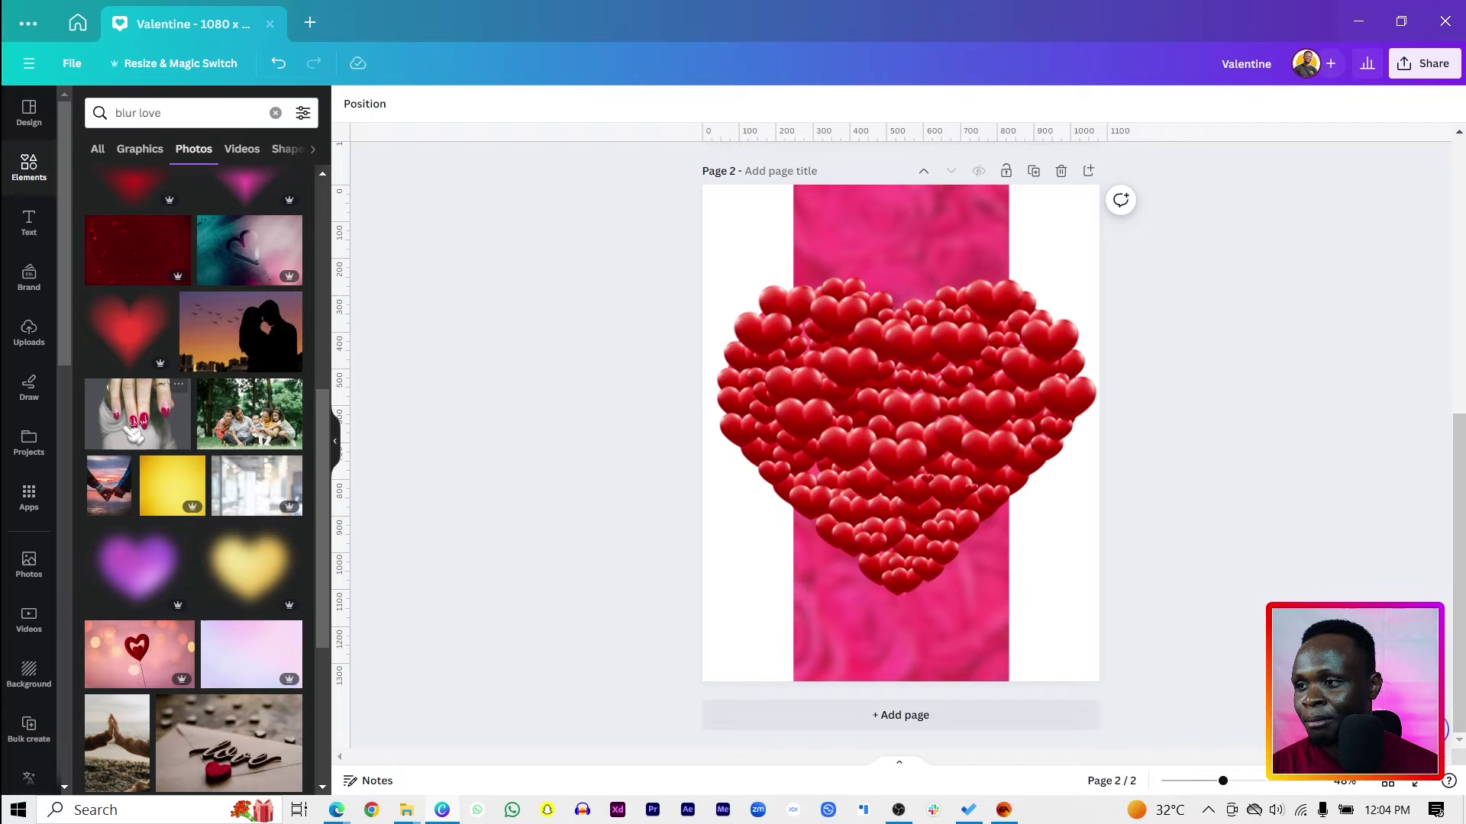
- Add the purple blurred heart photo and move it to the page's top-left corner
left_click(130, 582)
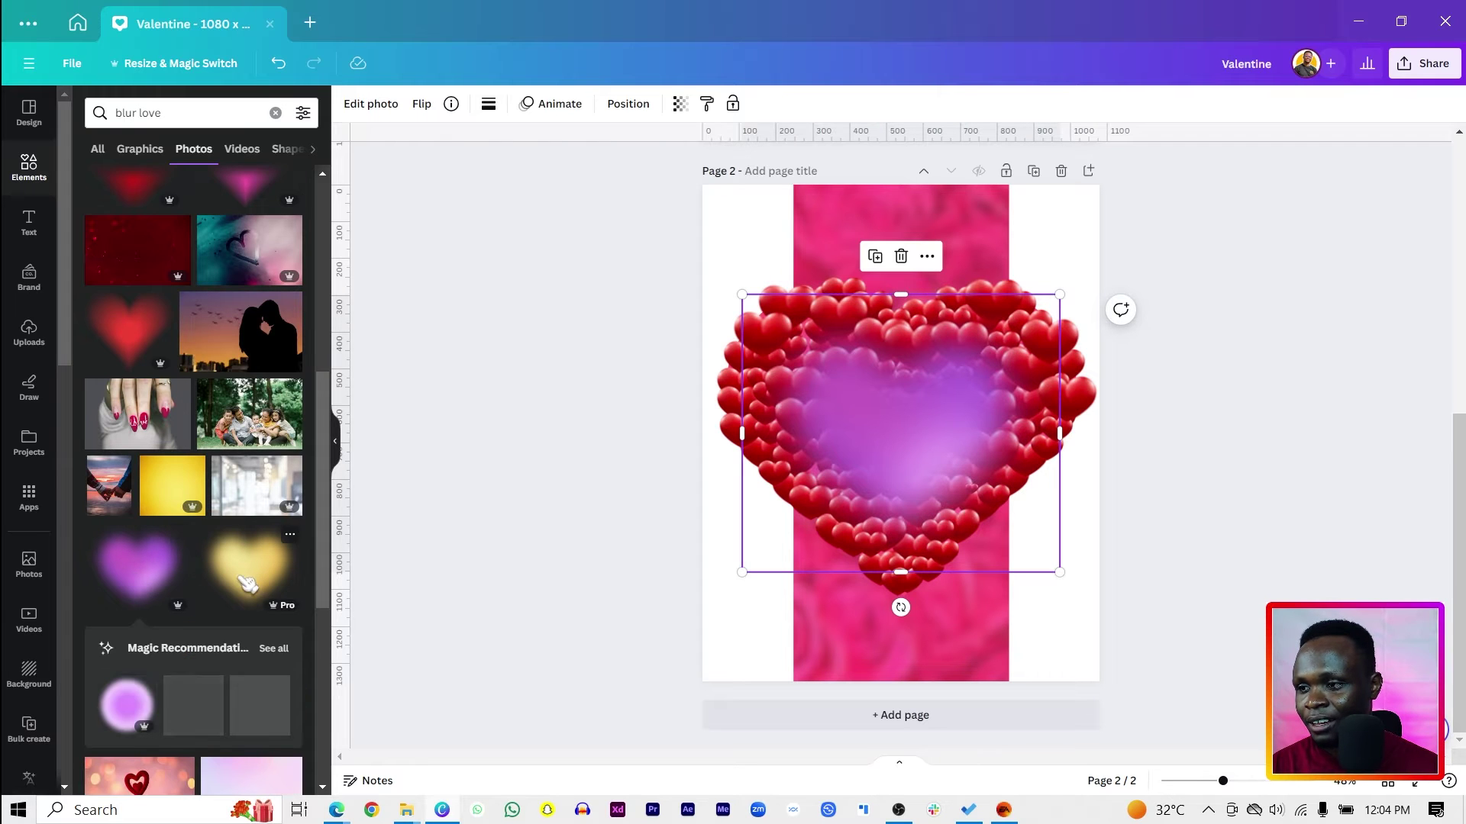
scroll(229, 687, "down", 3)
scroll(276, 671, "down", 5)
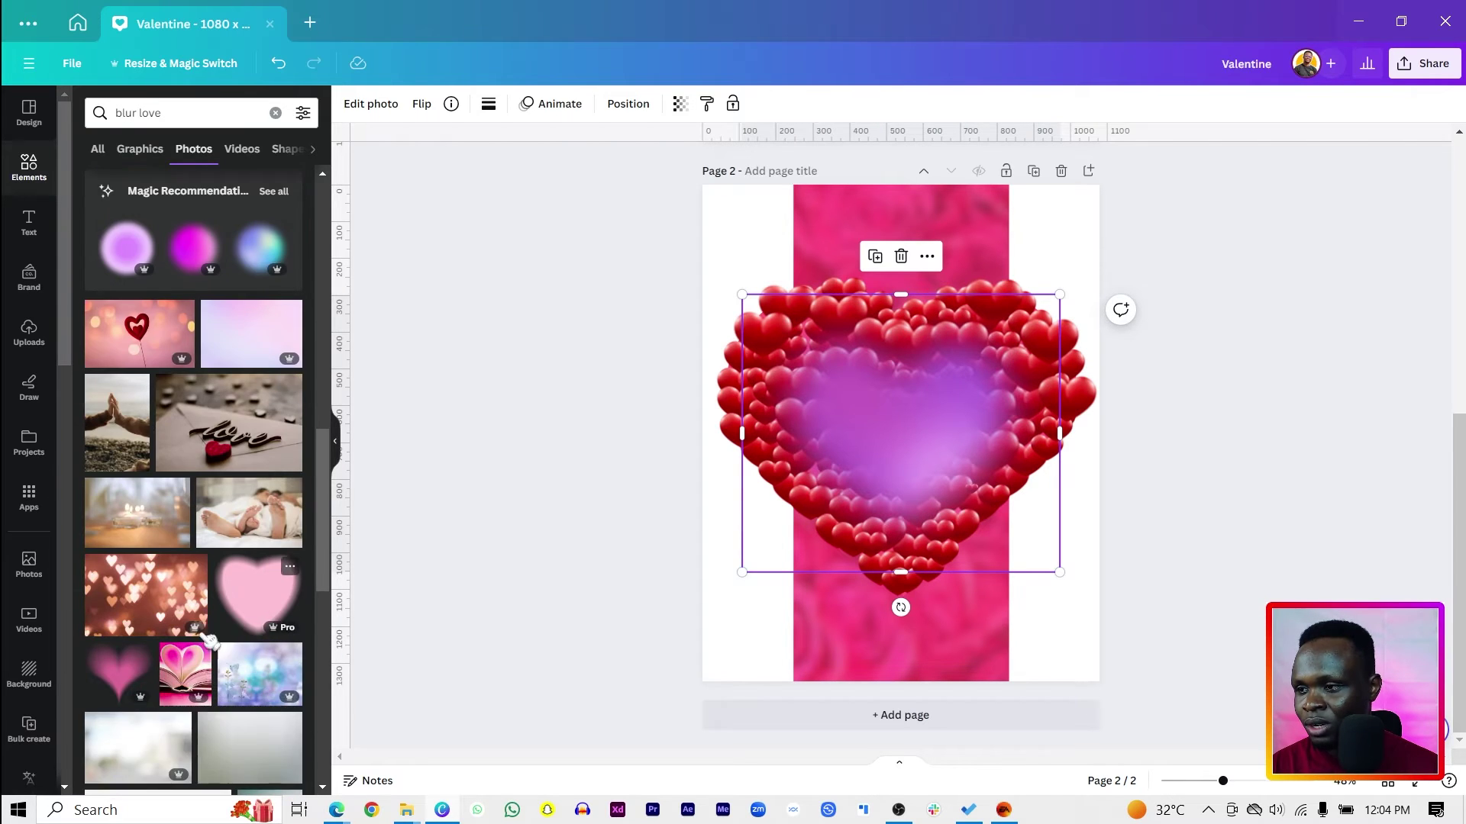
scroll(276, 672, "down", 8)
left_click_drag(945, 445, 837, 249)
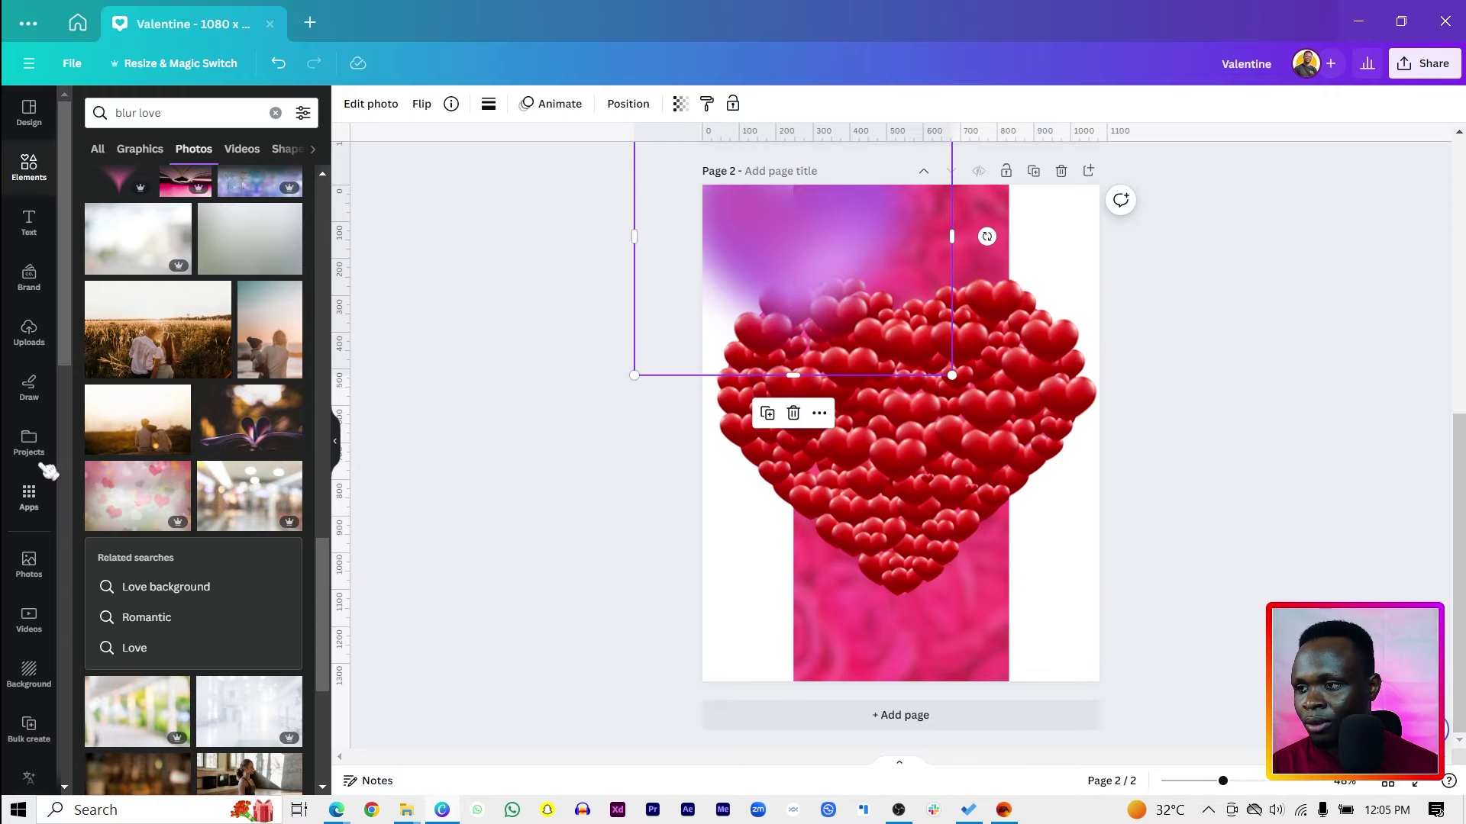
scroll(229, 603, "up", 10)
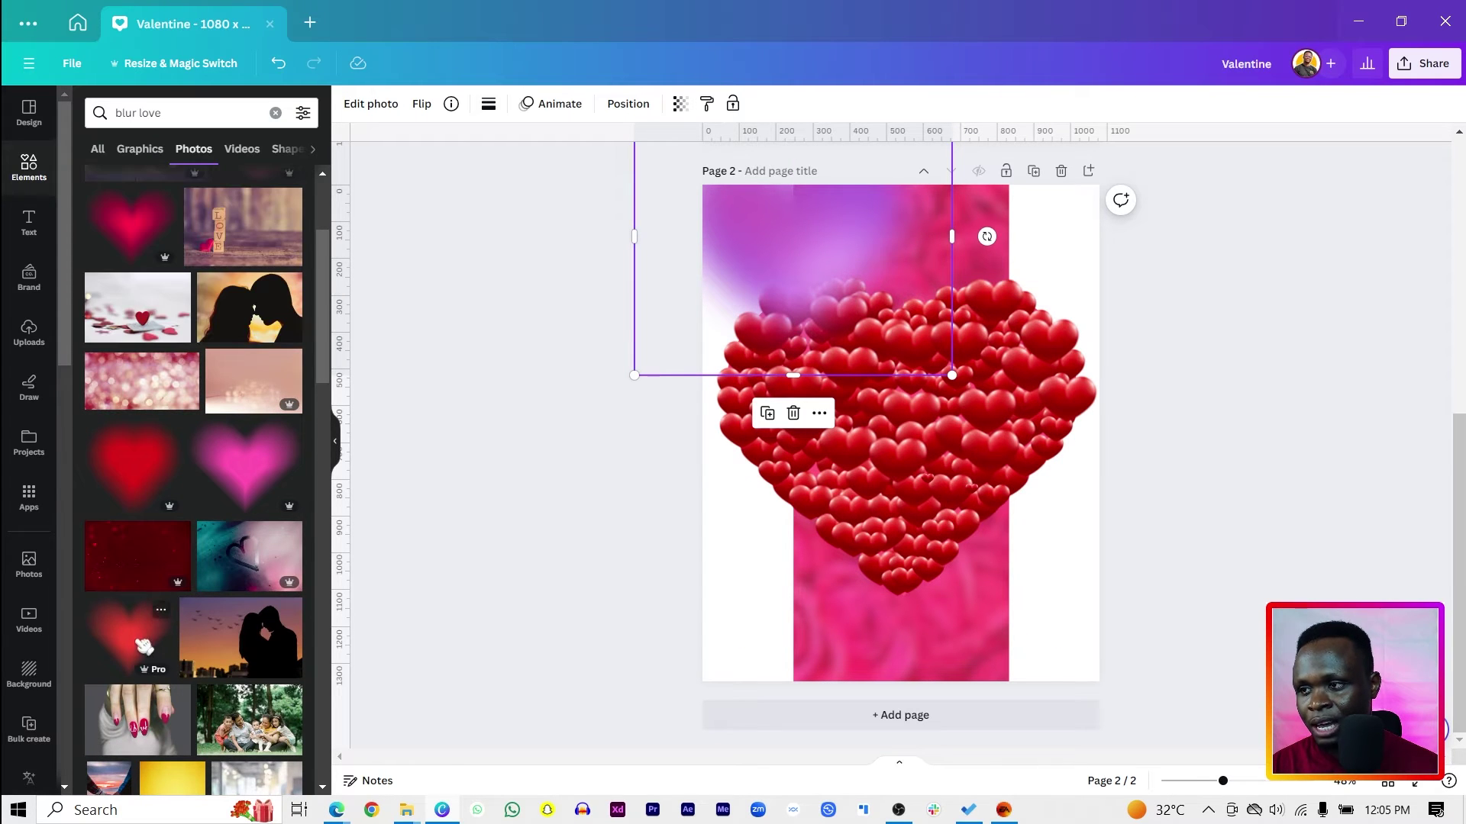
scroll(151, 603, "up", 3)
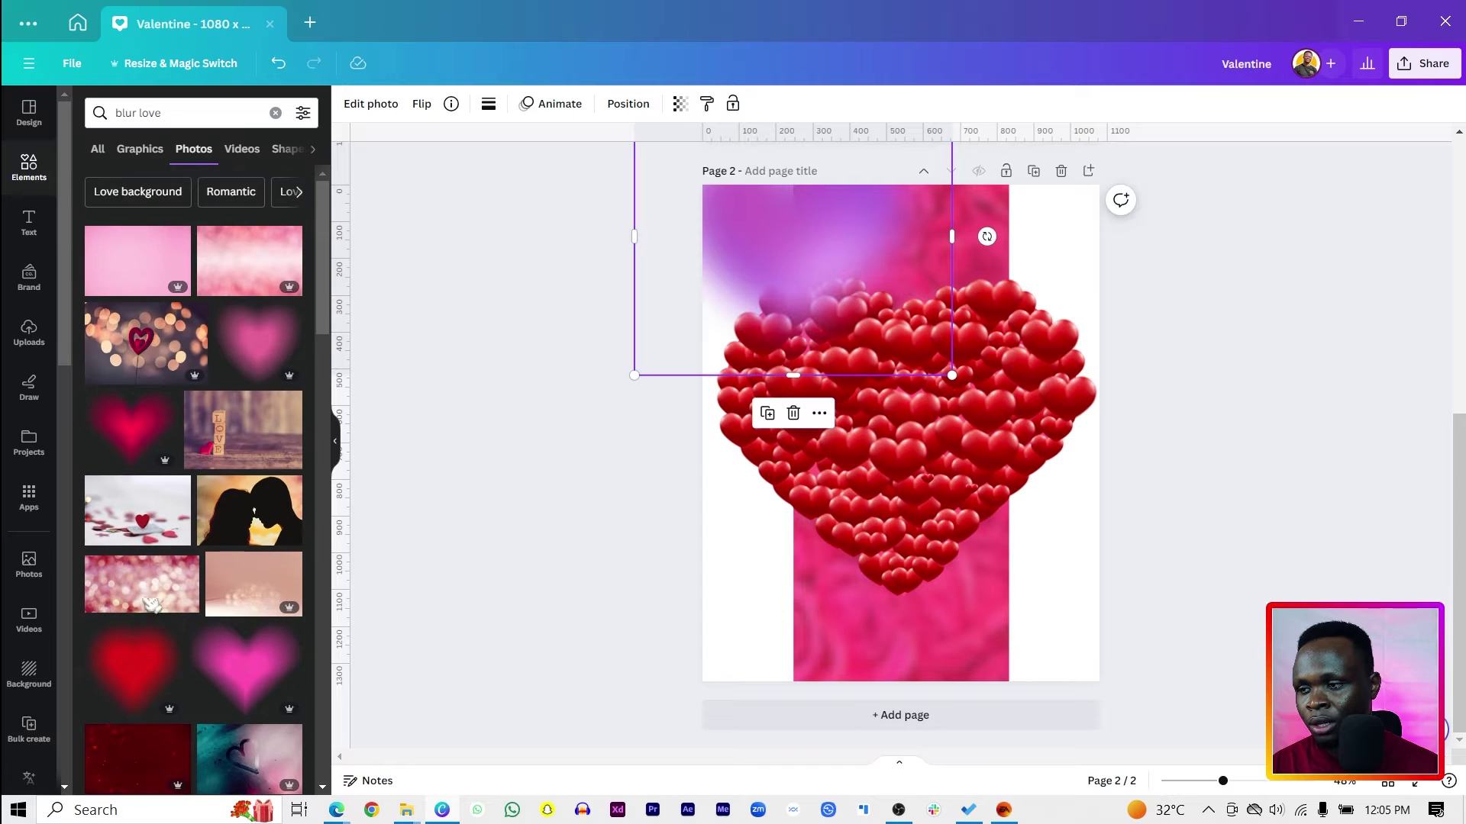
- Place a pink blurred heart at the bottom-left and a red blurred heart at the top-left margin
left_click(250, 373)
left_click_drag(756, 231, 745, 514)
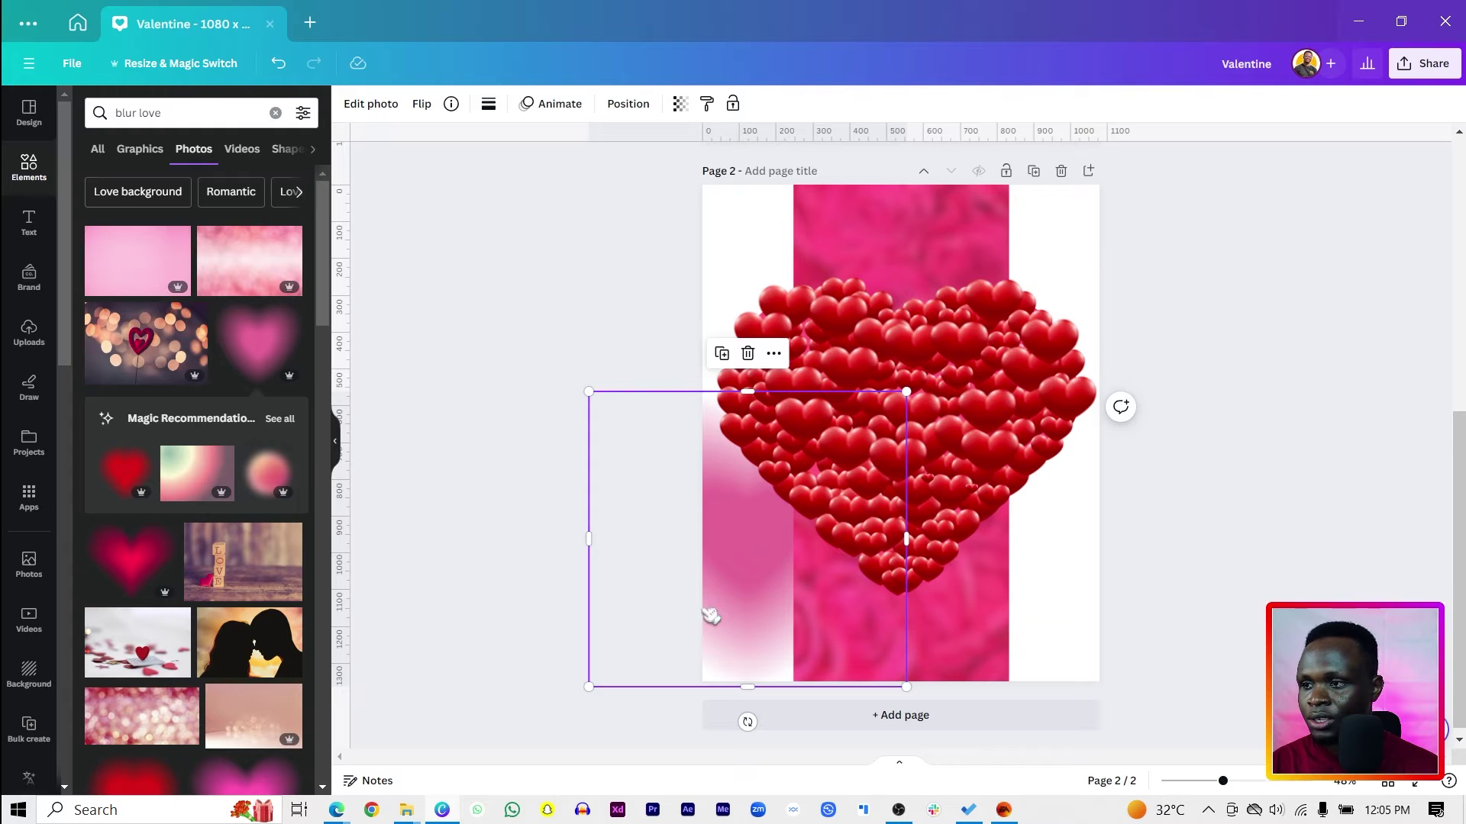
left_click_drag(120, 473, 669, 295)
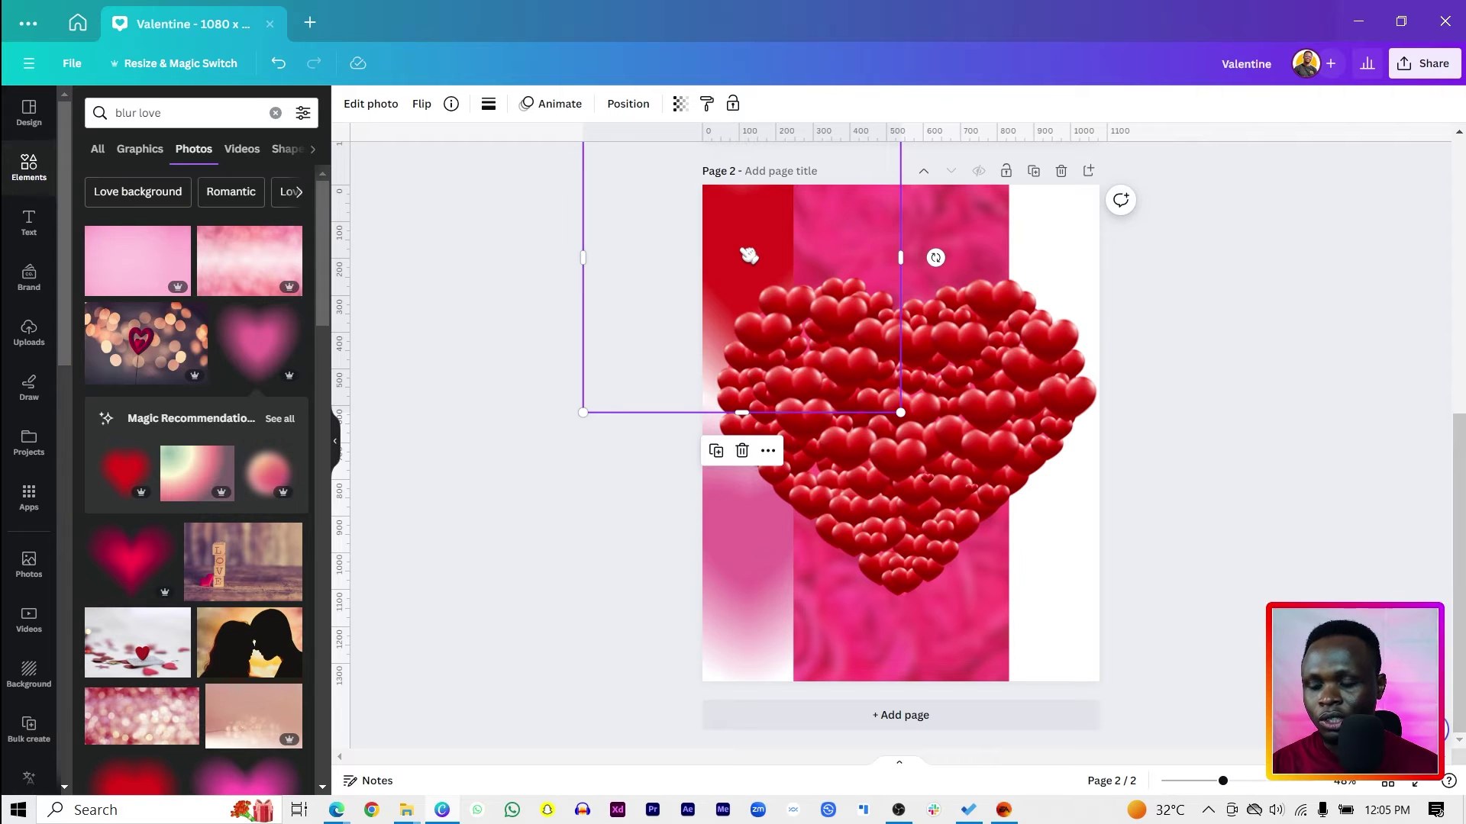
left_click_drag(814, 252, 1073, 427)
left_click_drag(1077, 502, 793, 642)
left_click_drag(709, 520, 788, 166)
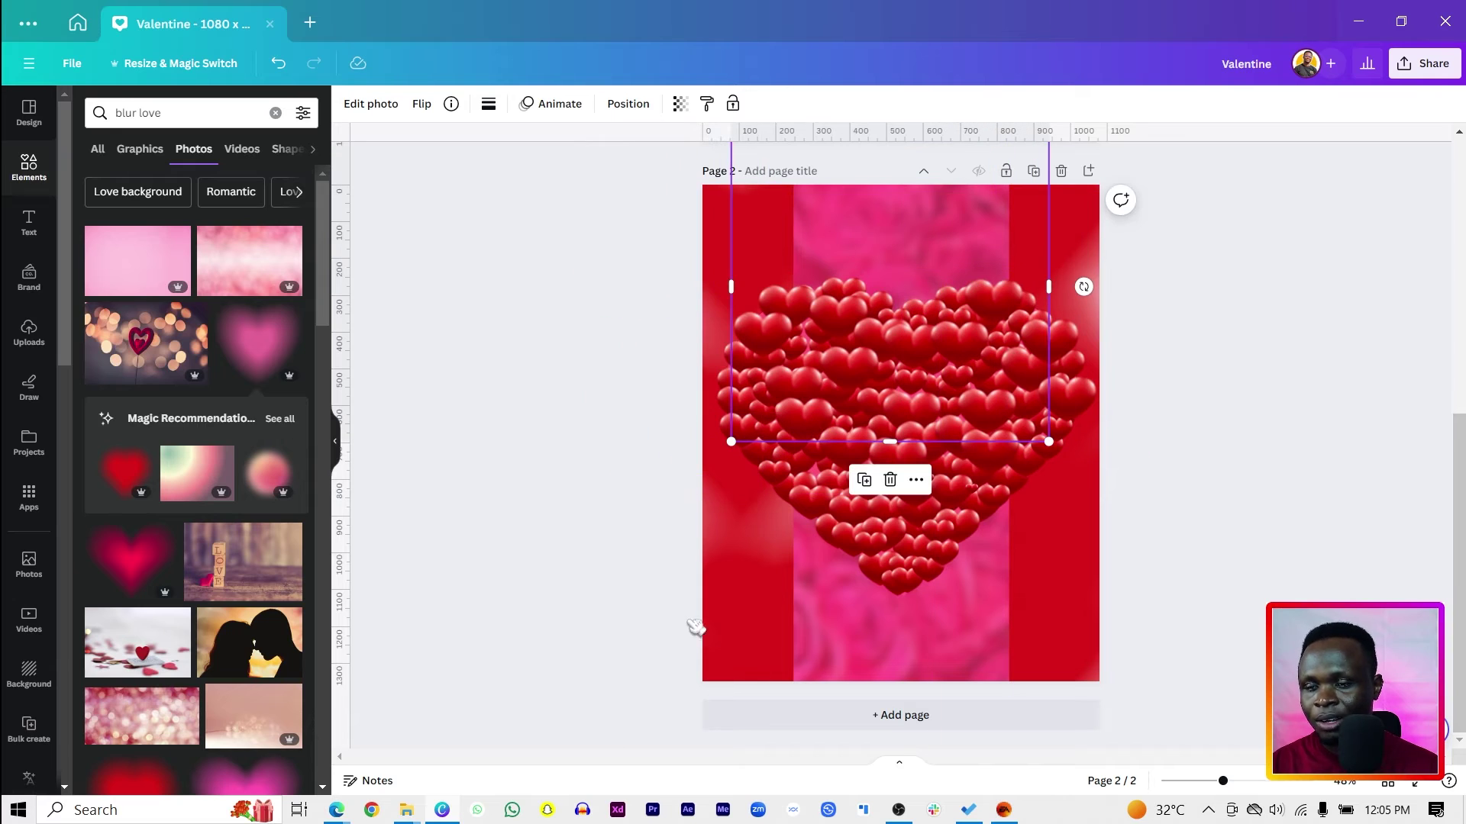
left_click(535, 623)
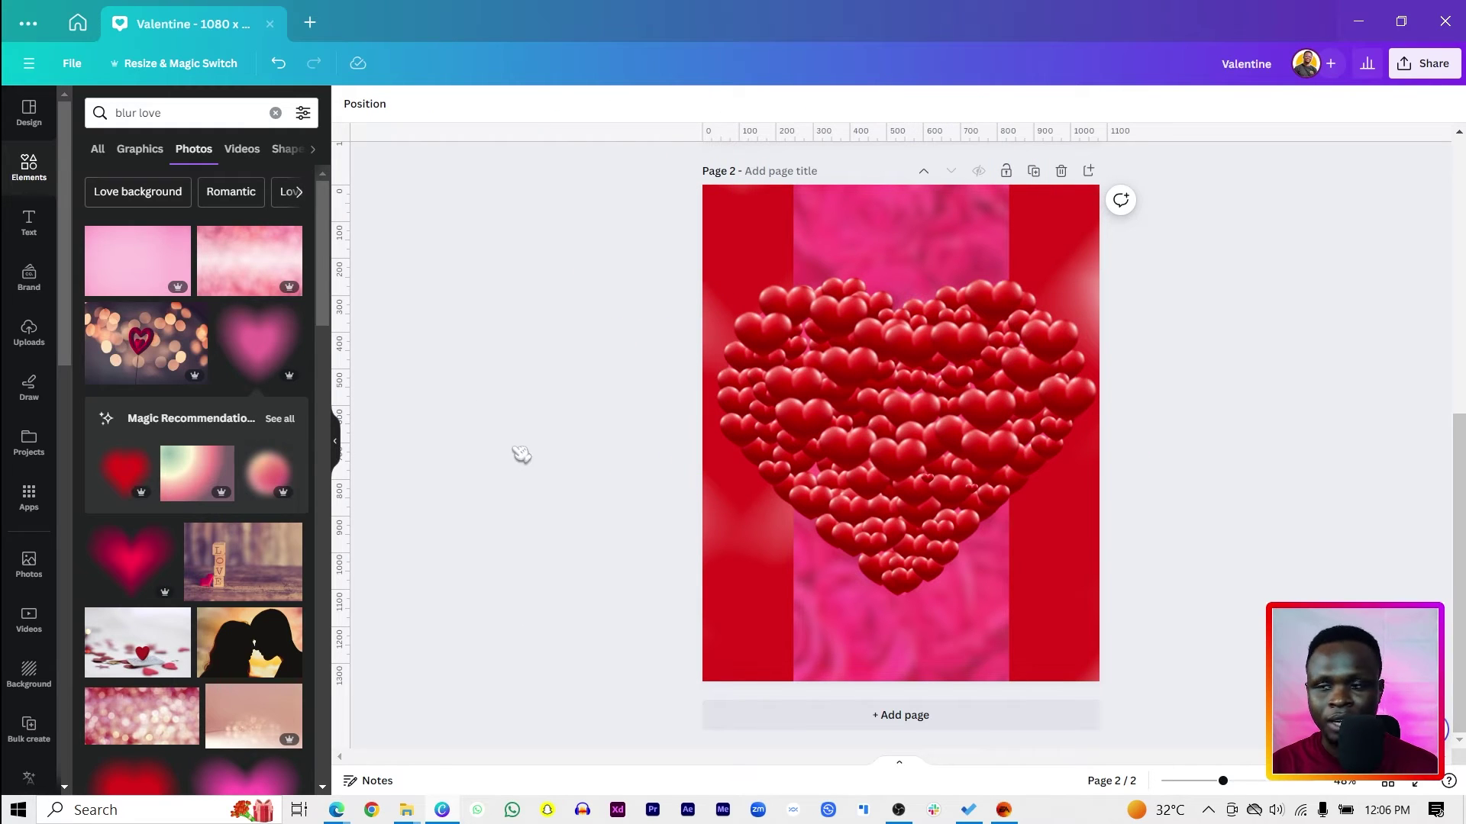
scroll(294, 629, "down", 3)
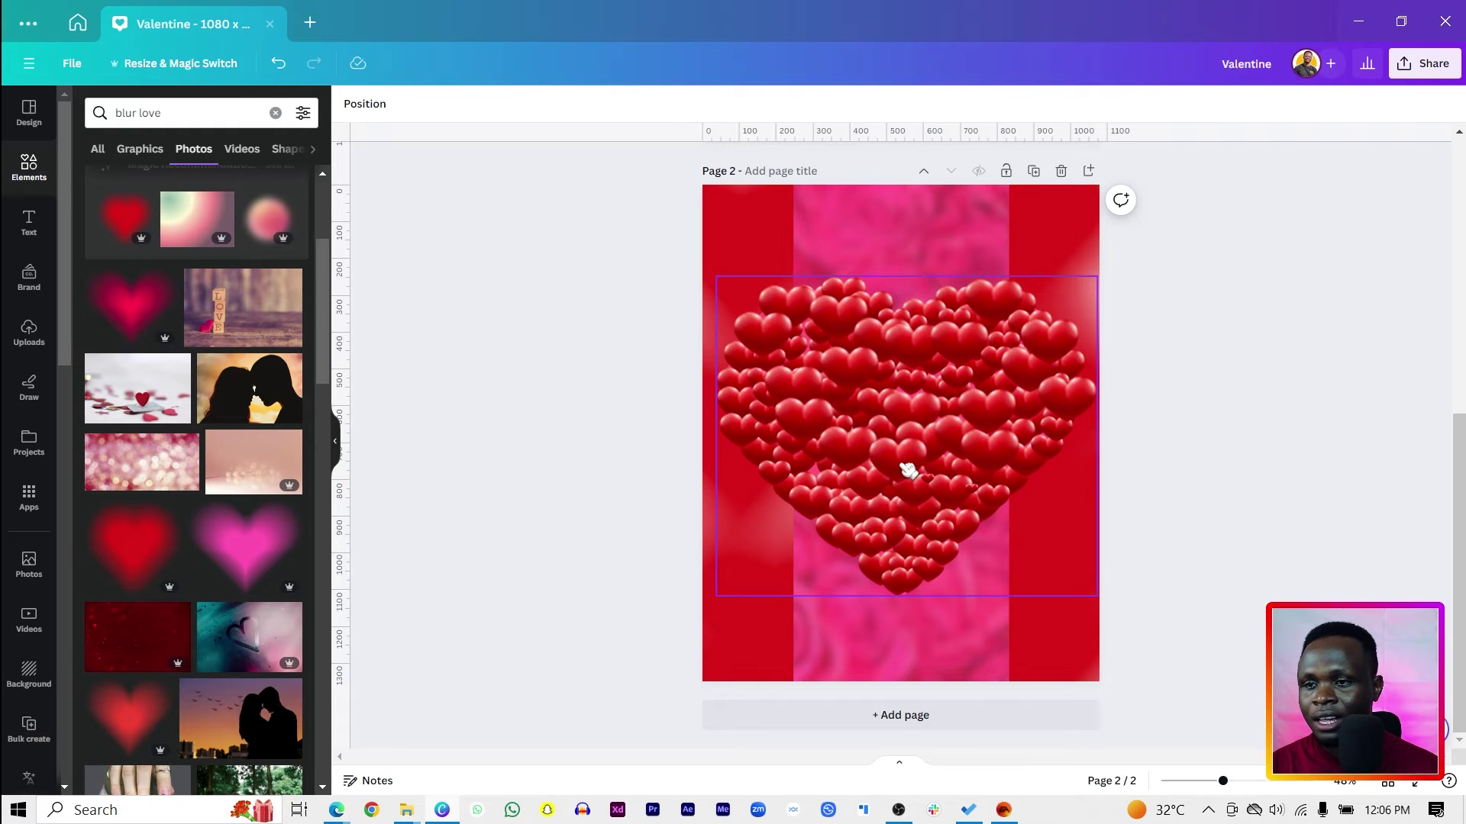
scroll(157, 410, "up", 3)
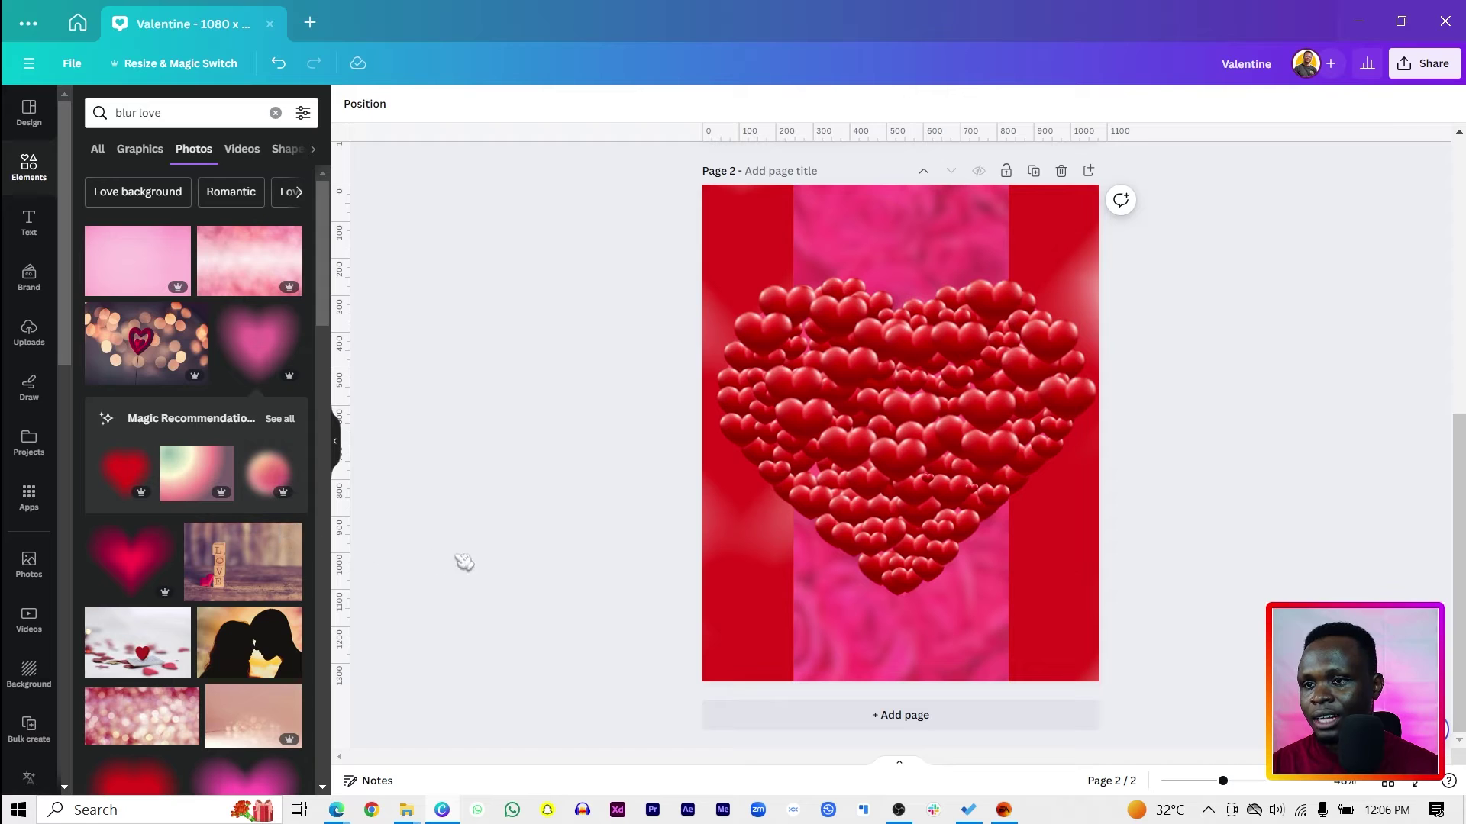
- Add a 'Valentine' text box in Shadow Script, enlarged and centred across the heart
key("t")
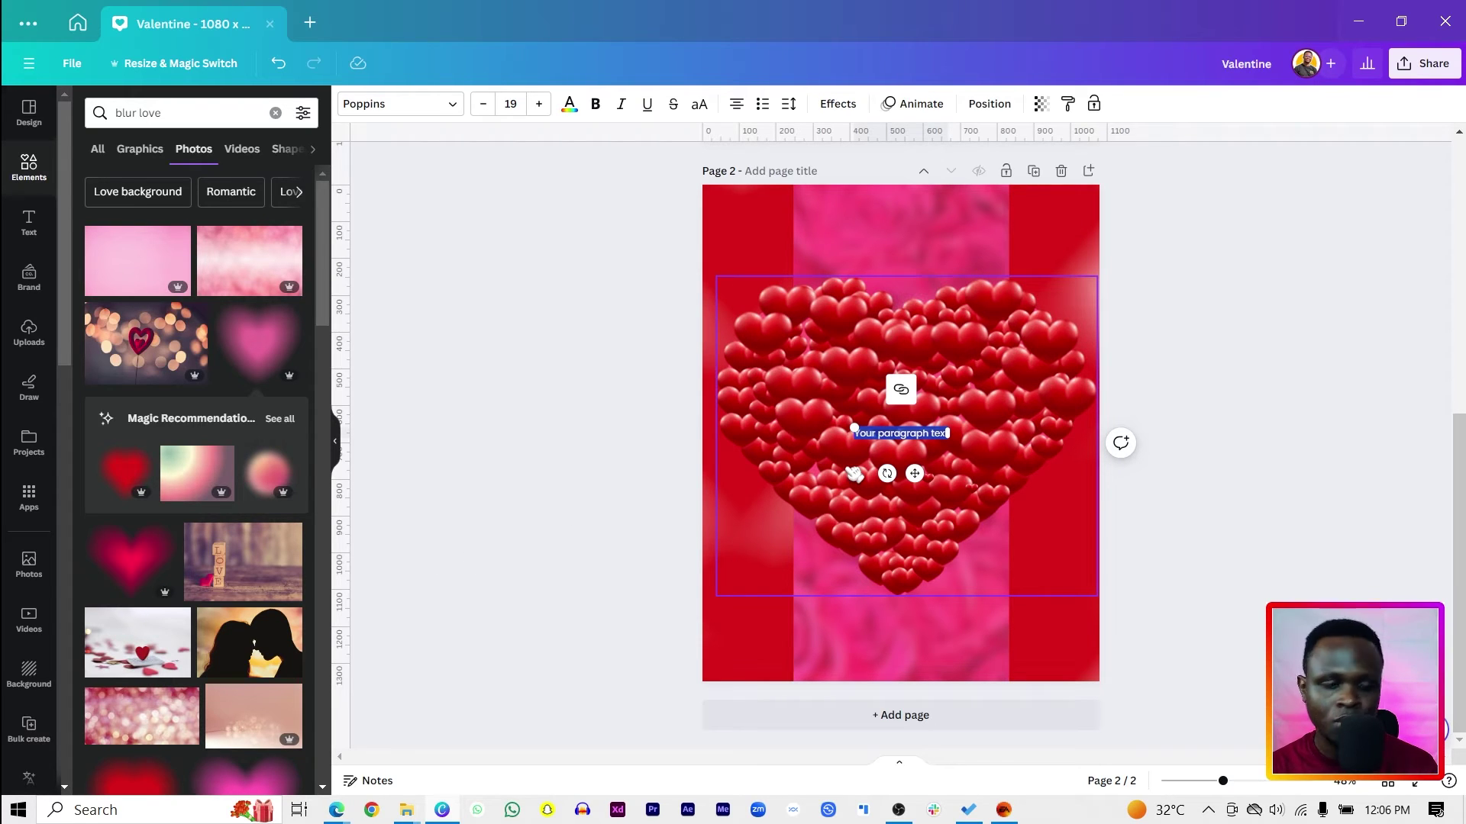
key("BackSpace")
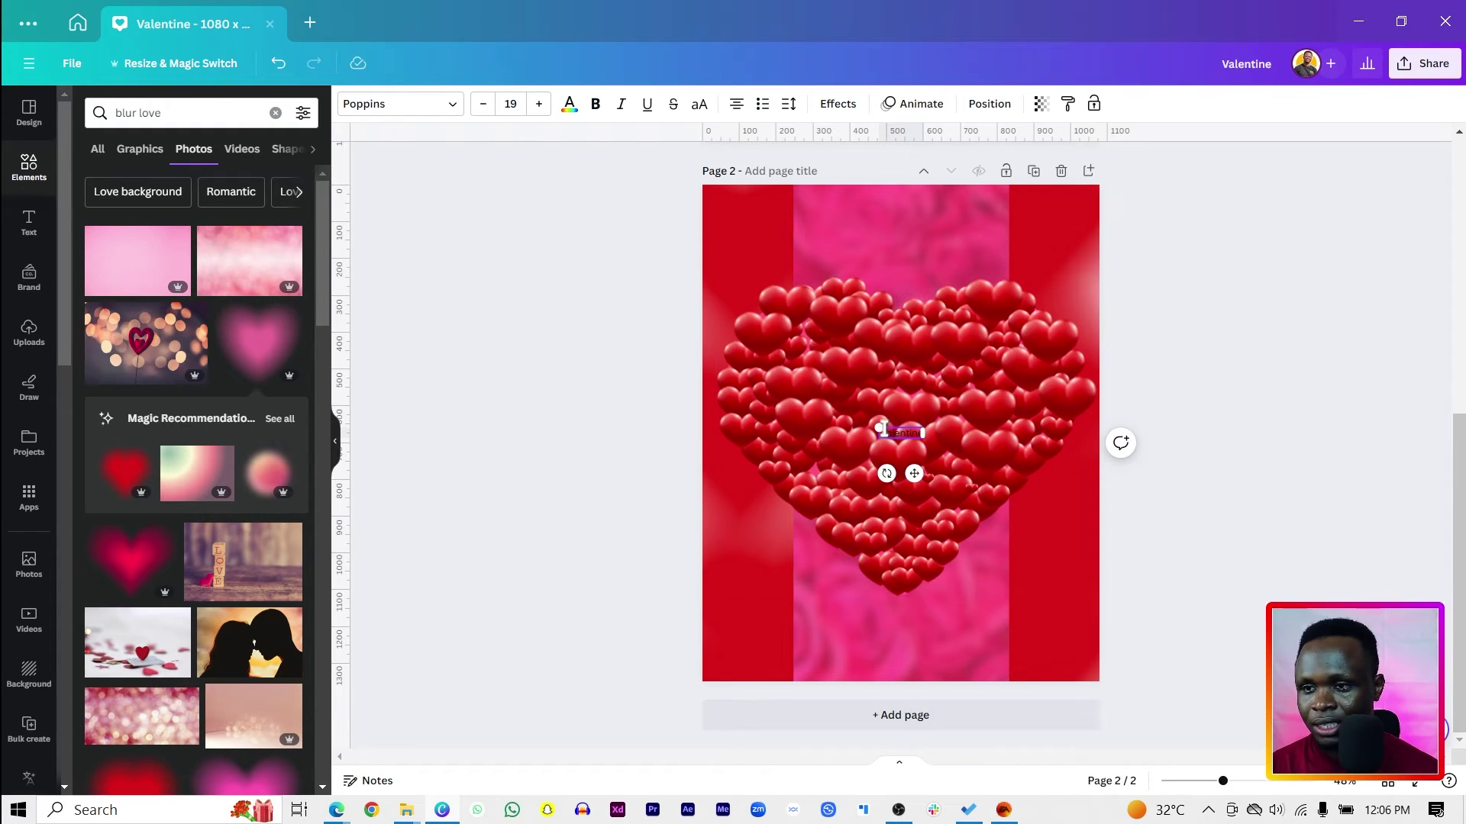
left_click_drag(873, 426, 716, 387)
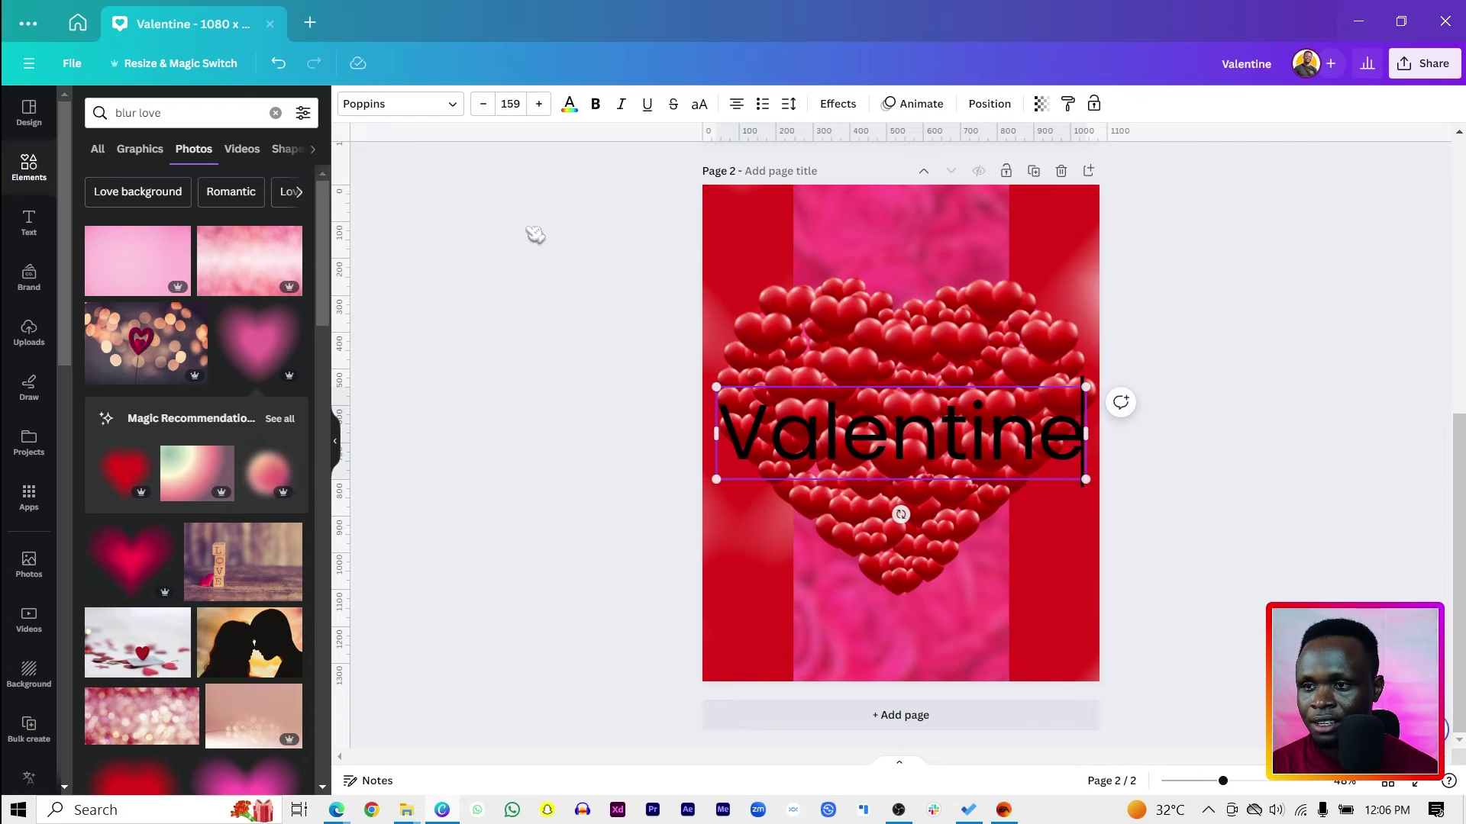
left_click(382, 104)
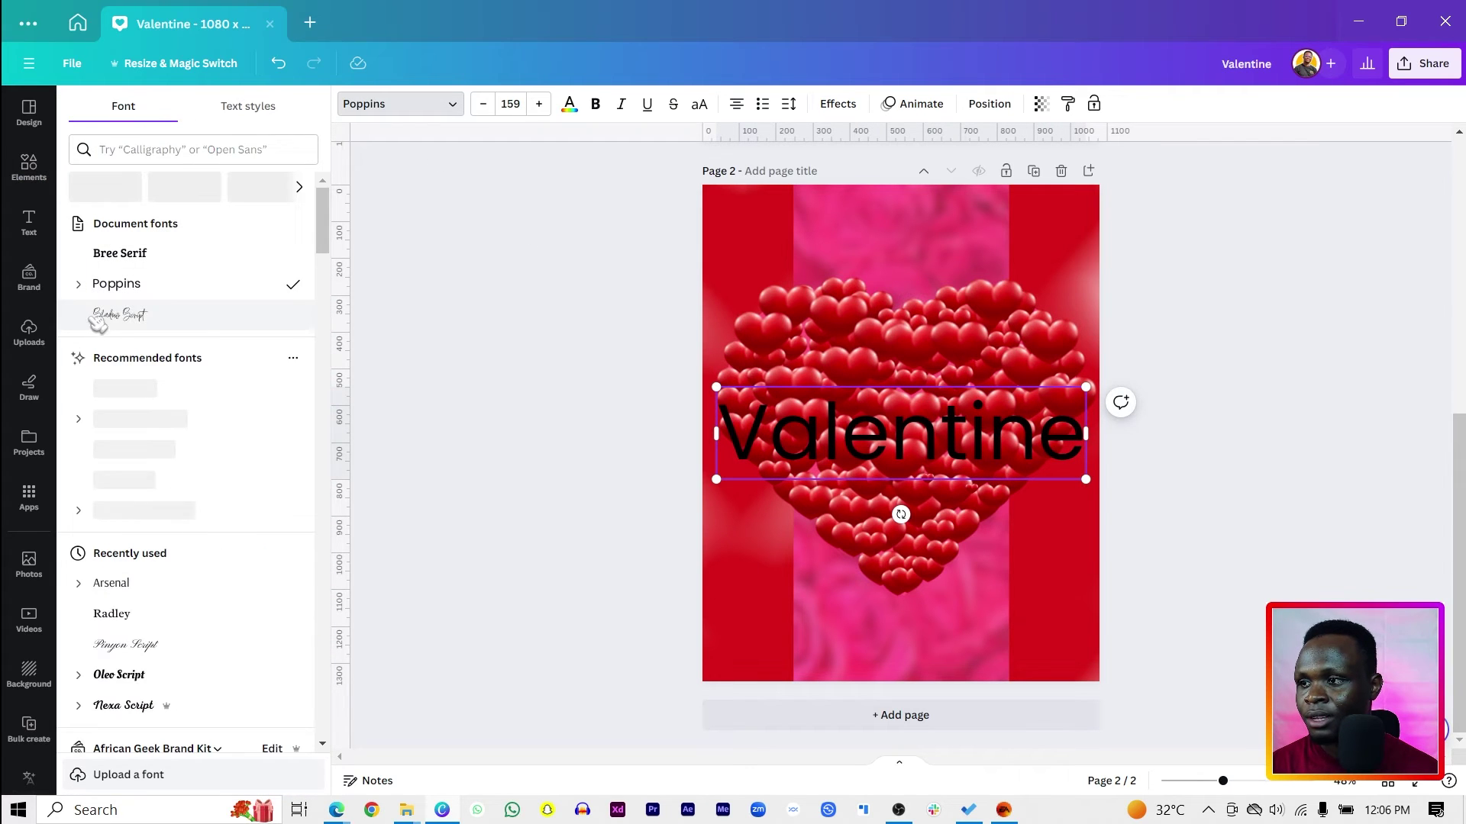
left_click(118, 315)
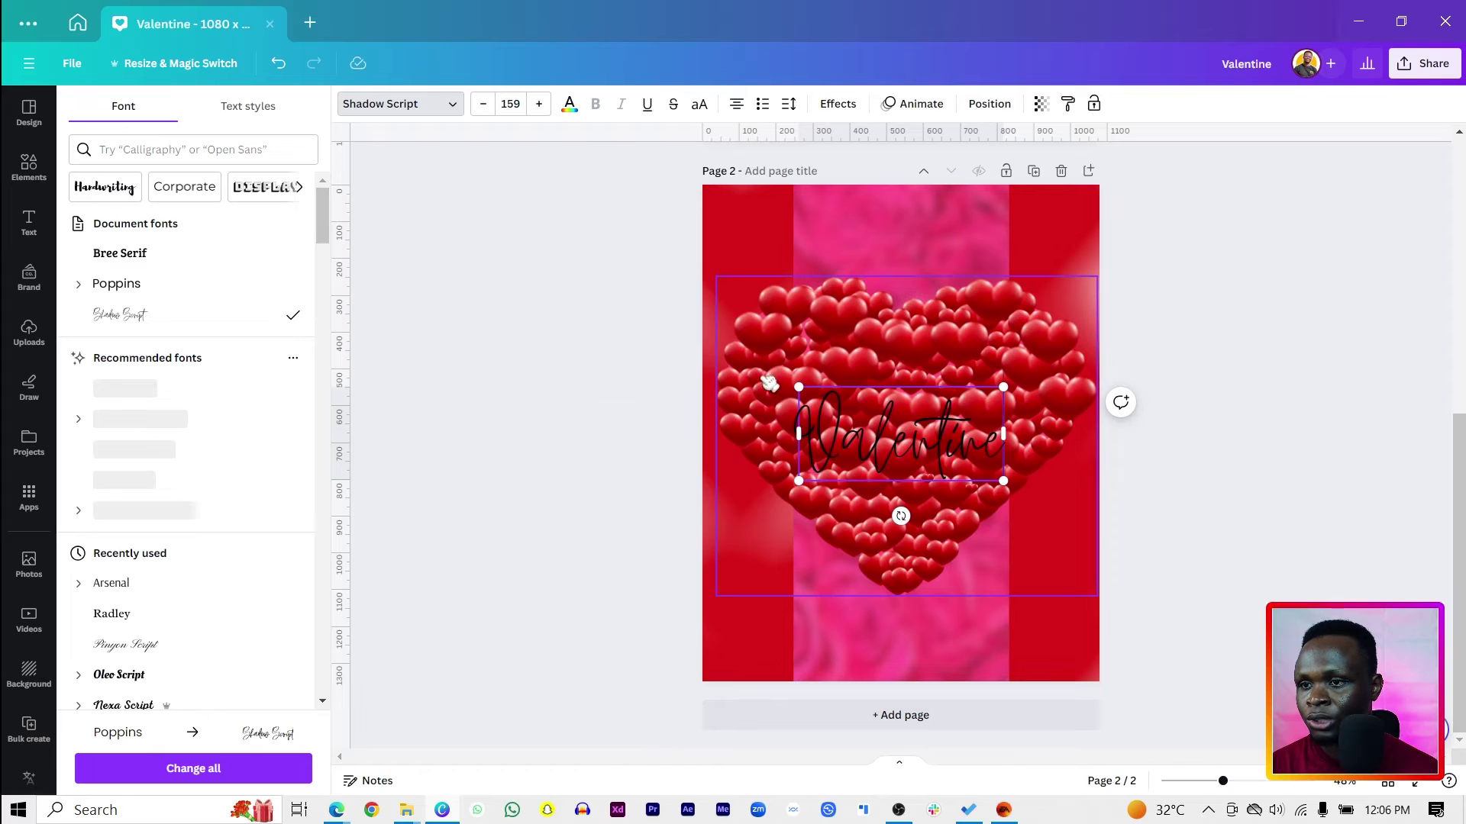
left_click_drag(790, 387, 725, 354)
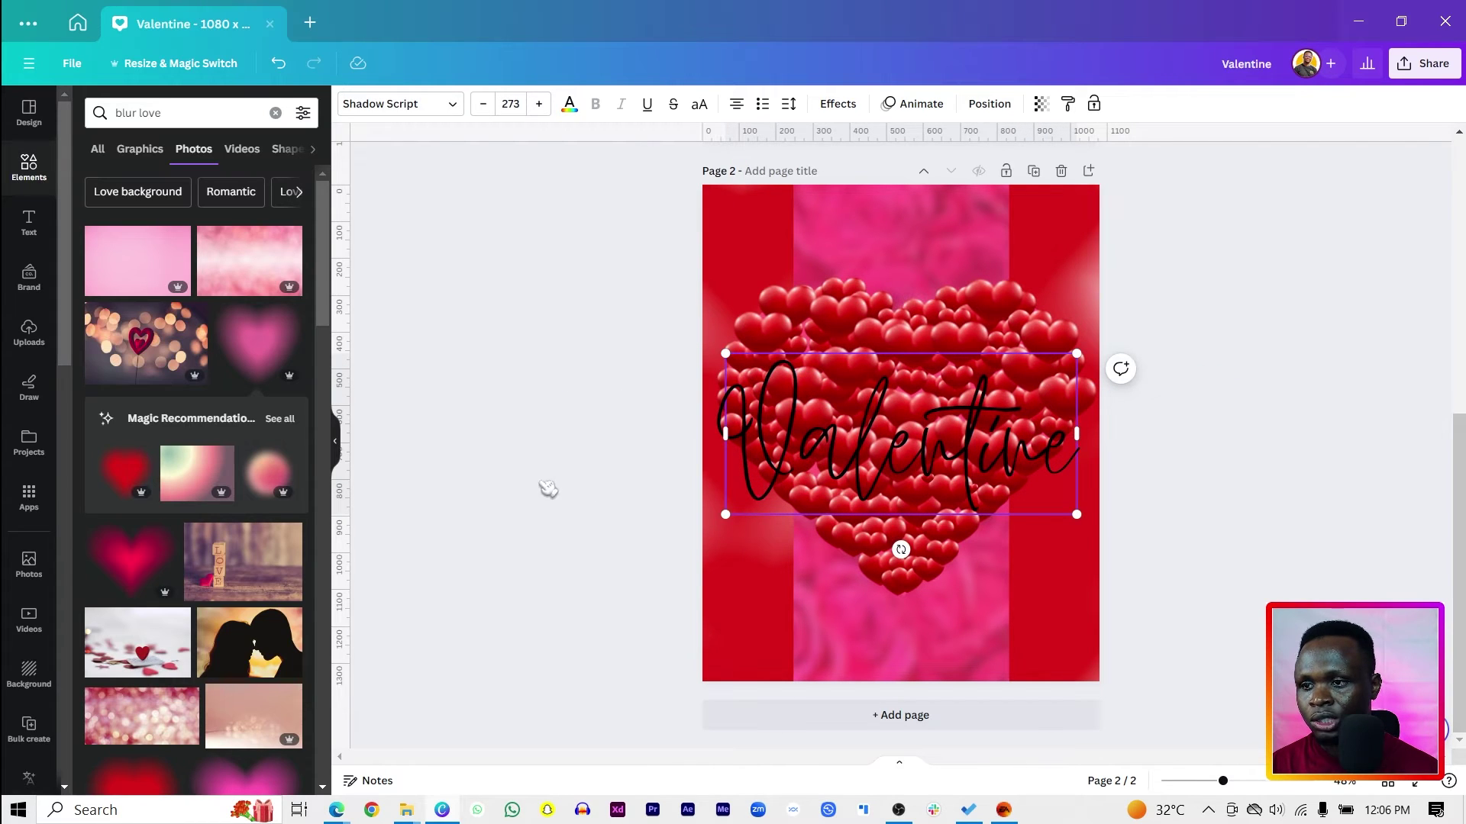
left_click_drag(801, 482, 811, 470)
- Colour the text white and add a black Shadow effect with smaller offset and more blur
left_click(569, 104)
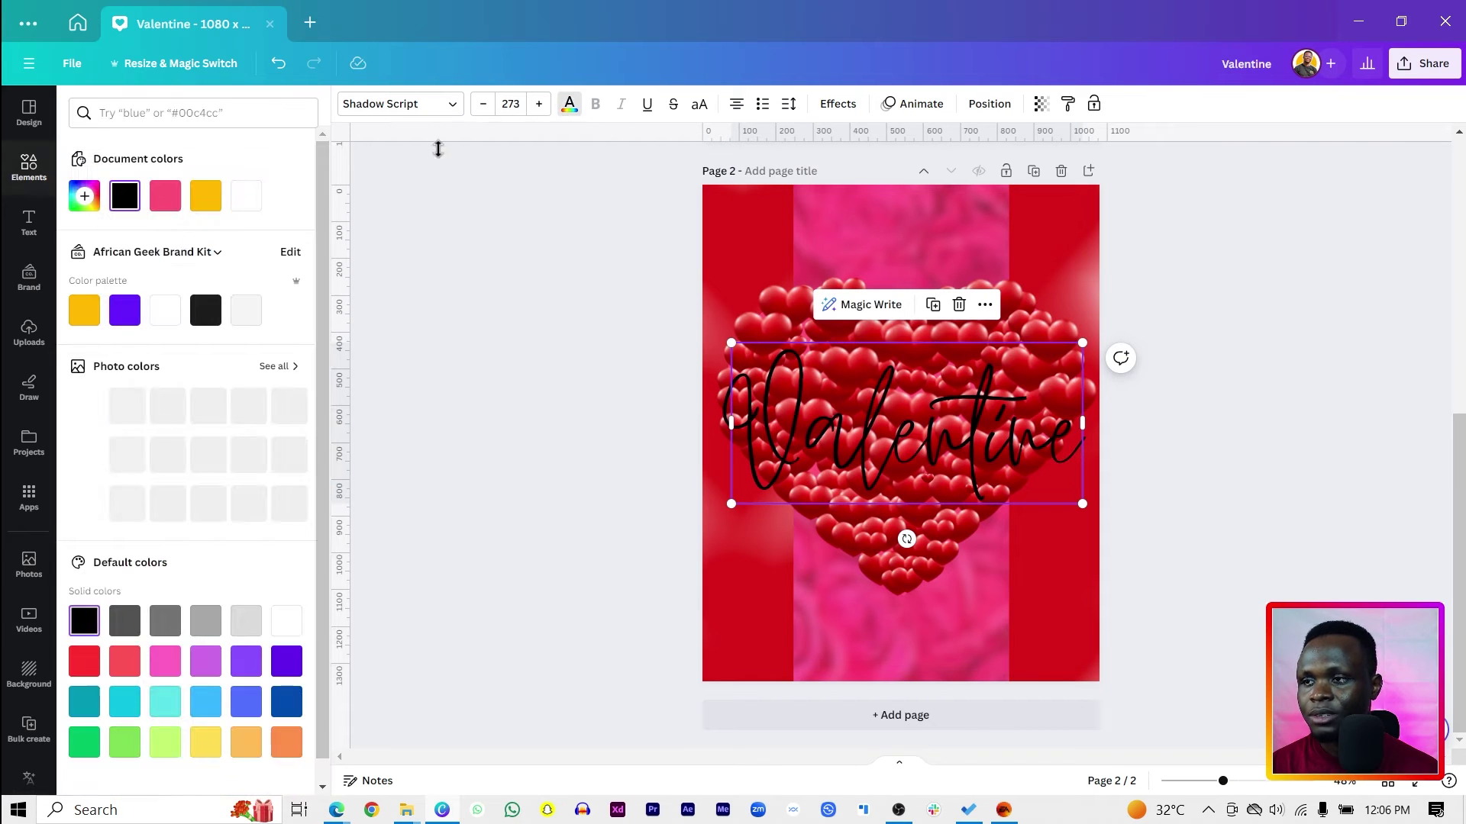
left_click(246, 195)
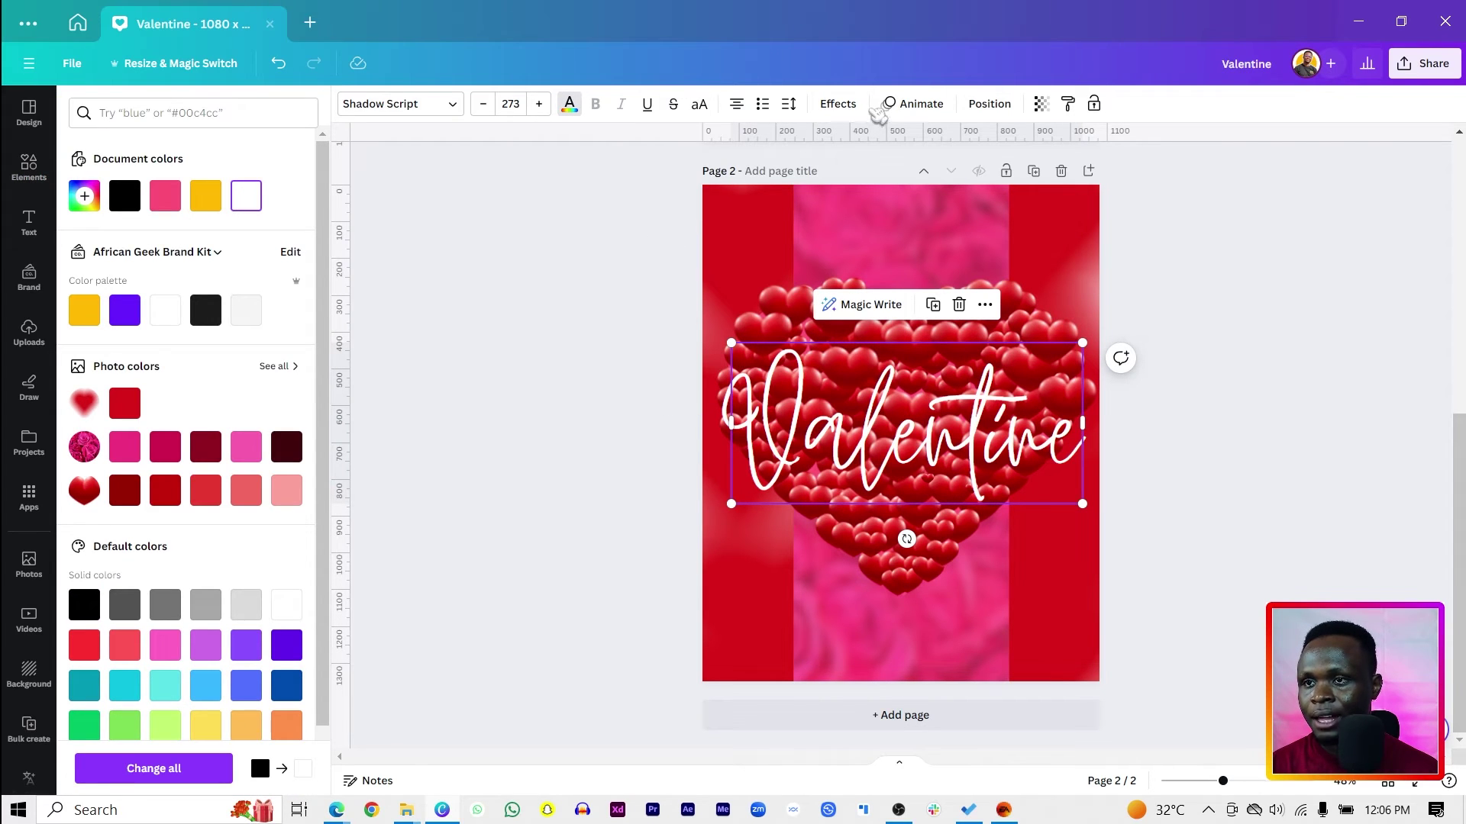
left_click(838, 104)
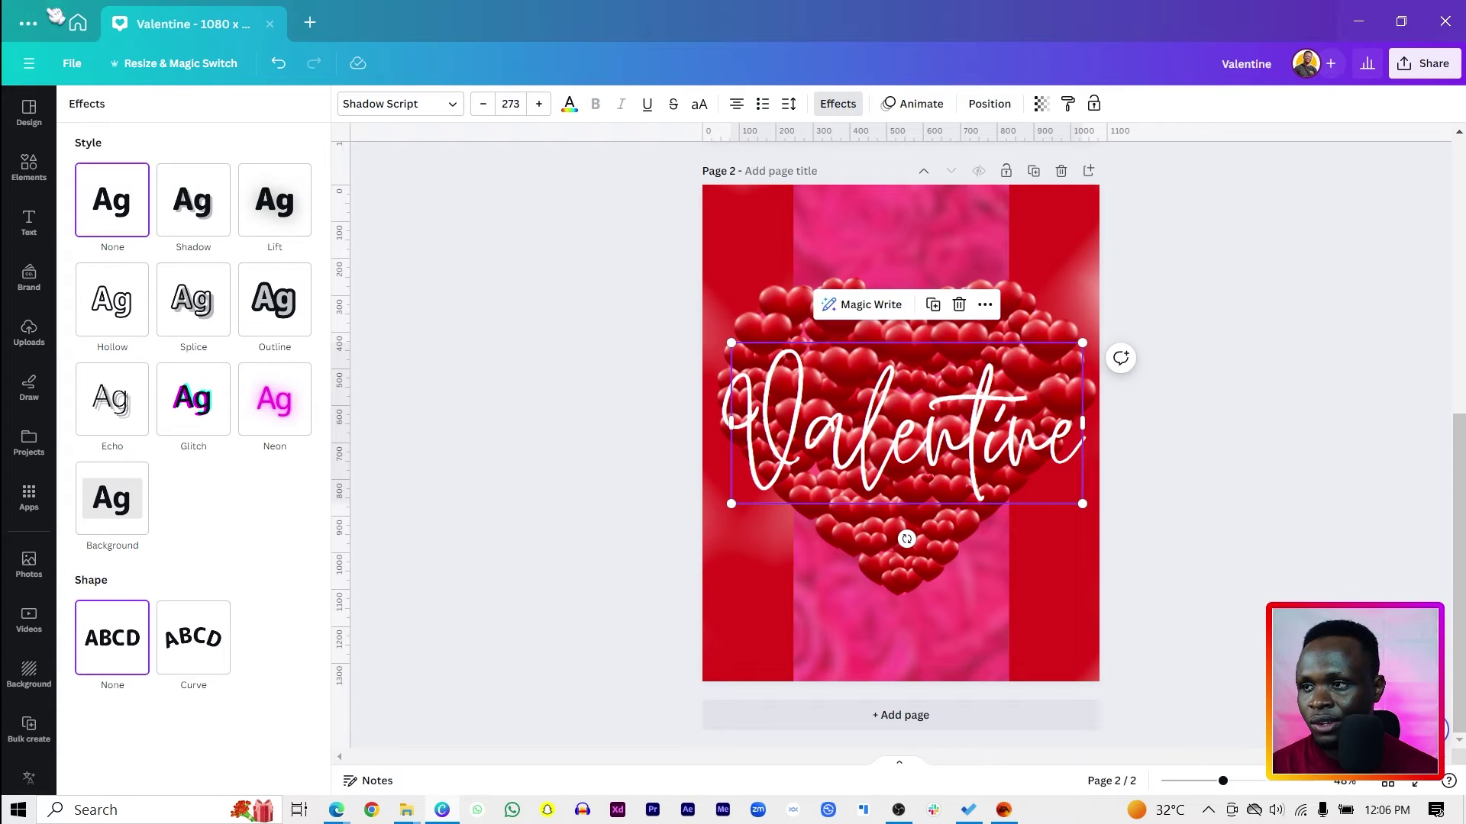
left_click(196, 203)
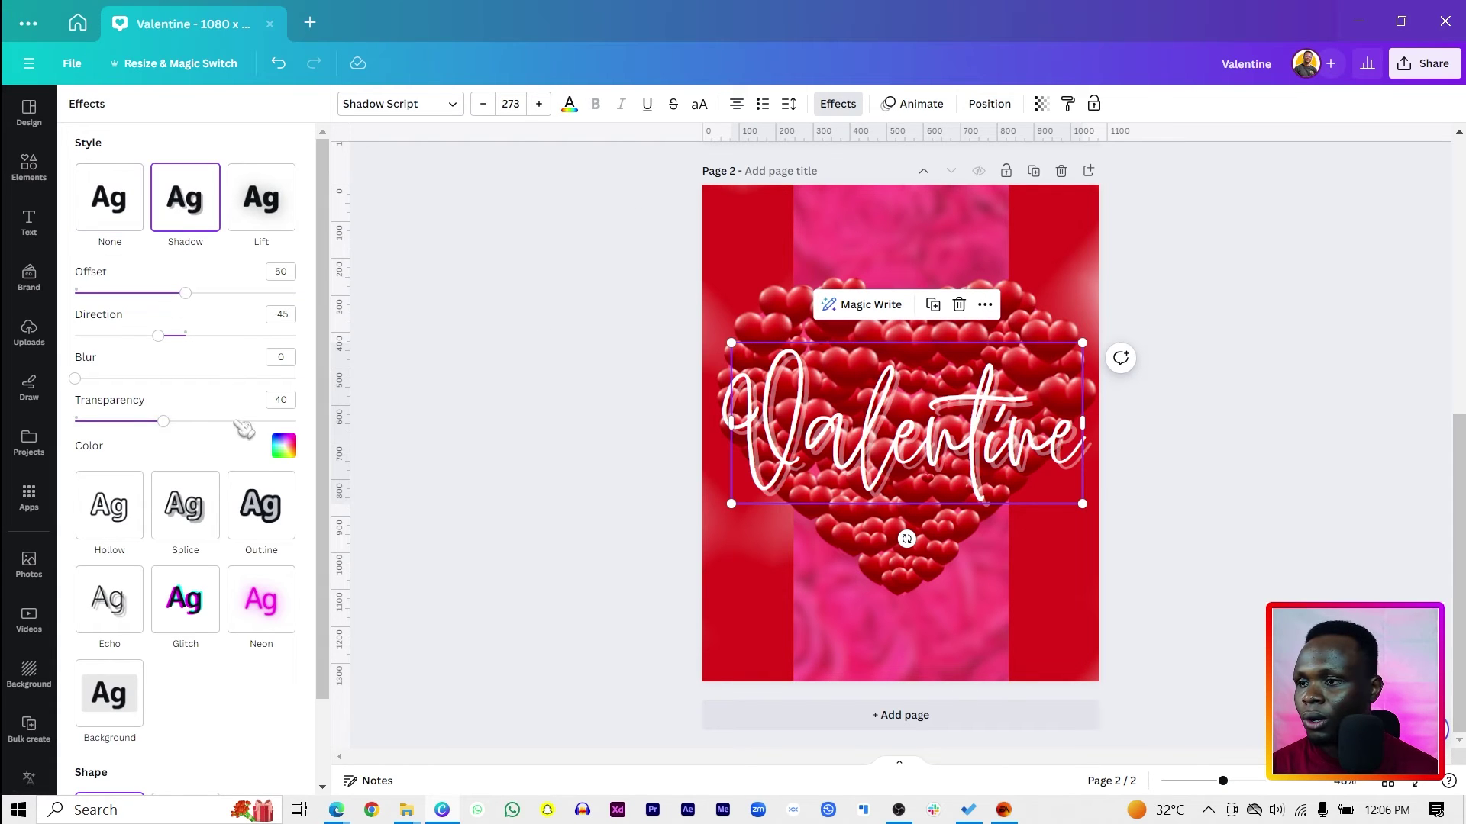
left_click(283, 446)
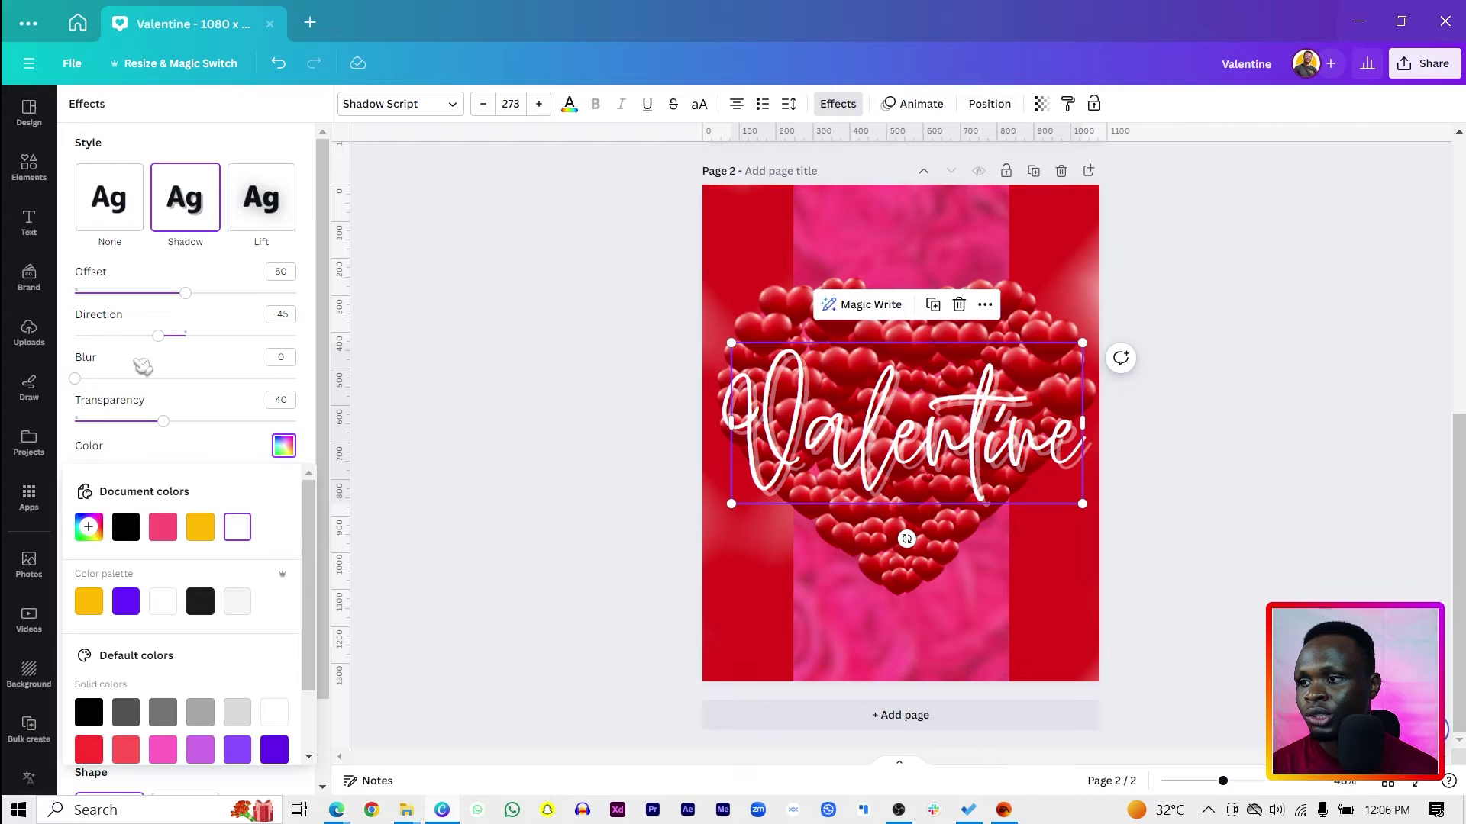
left_click(127, 528)
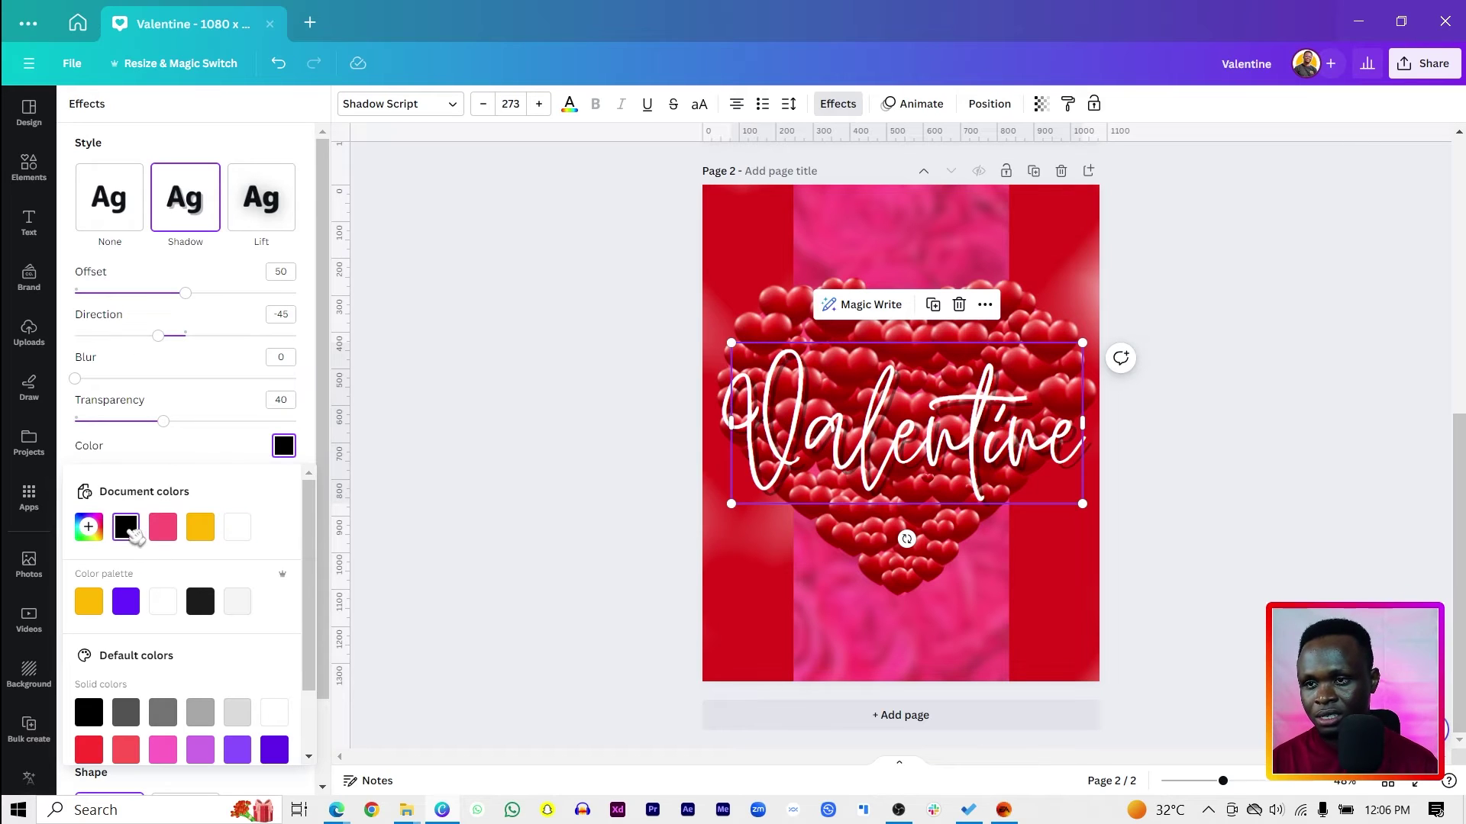
left_click_drag(189, 299, 159, 297)
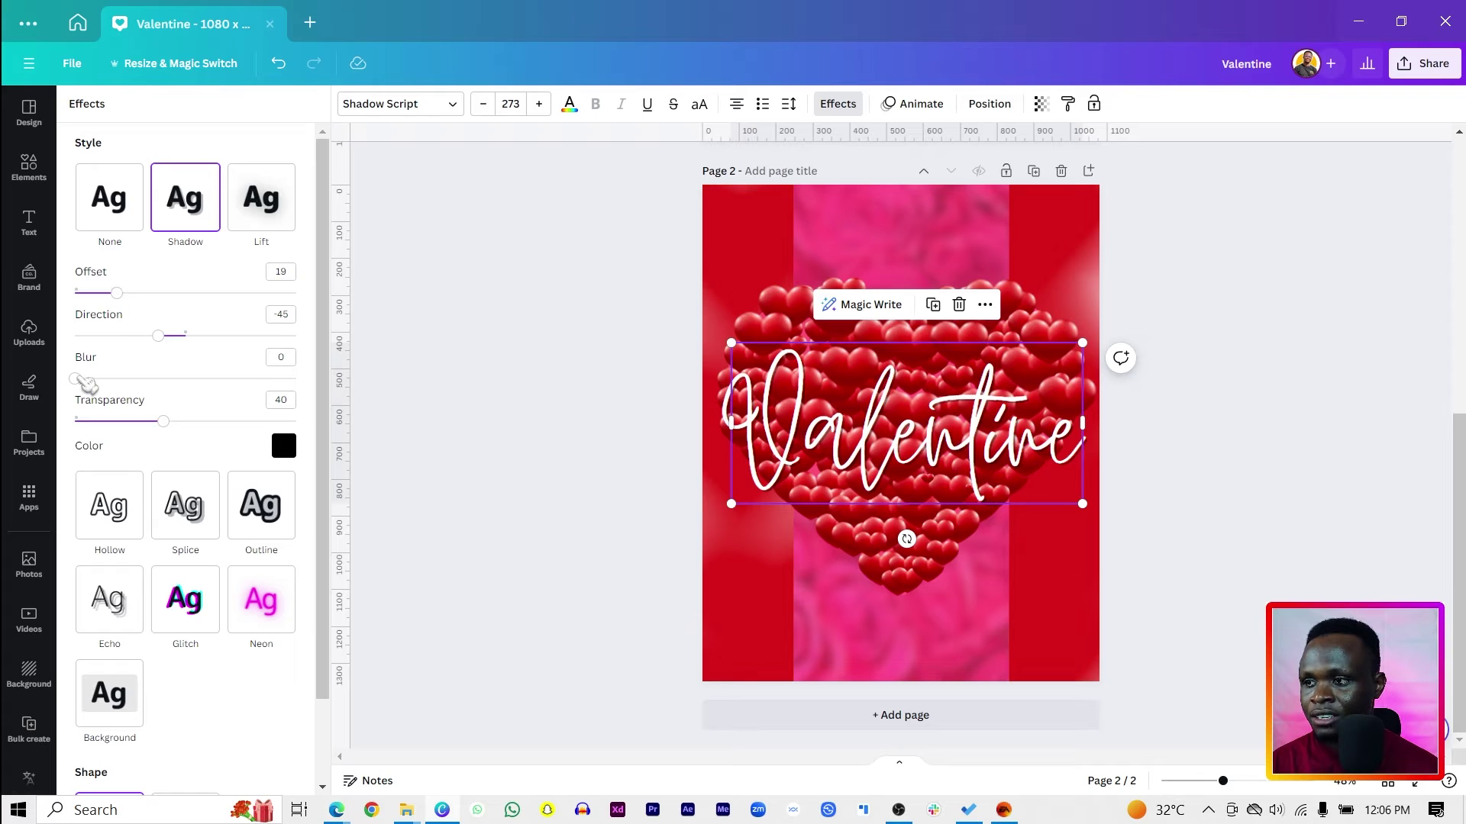
left_click_drag(79, 379, 116, 379)
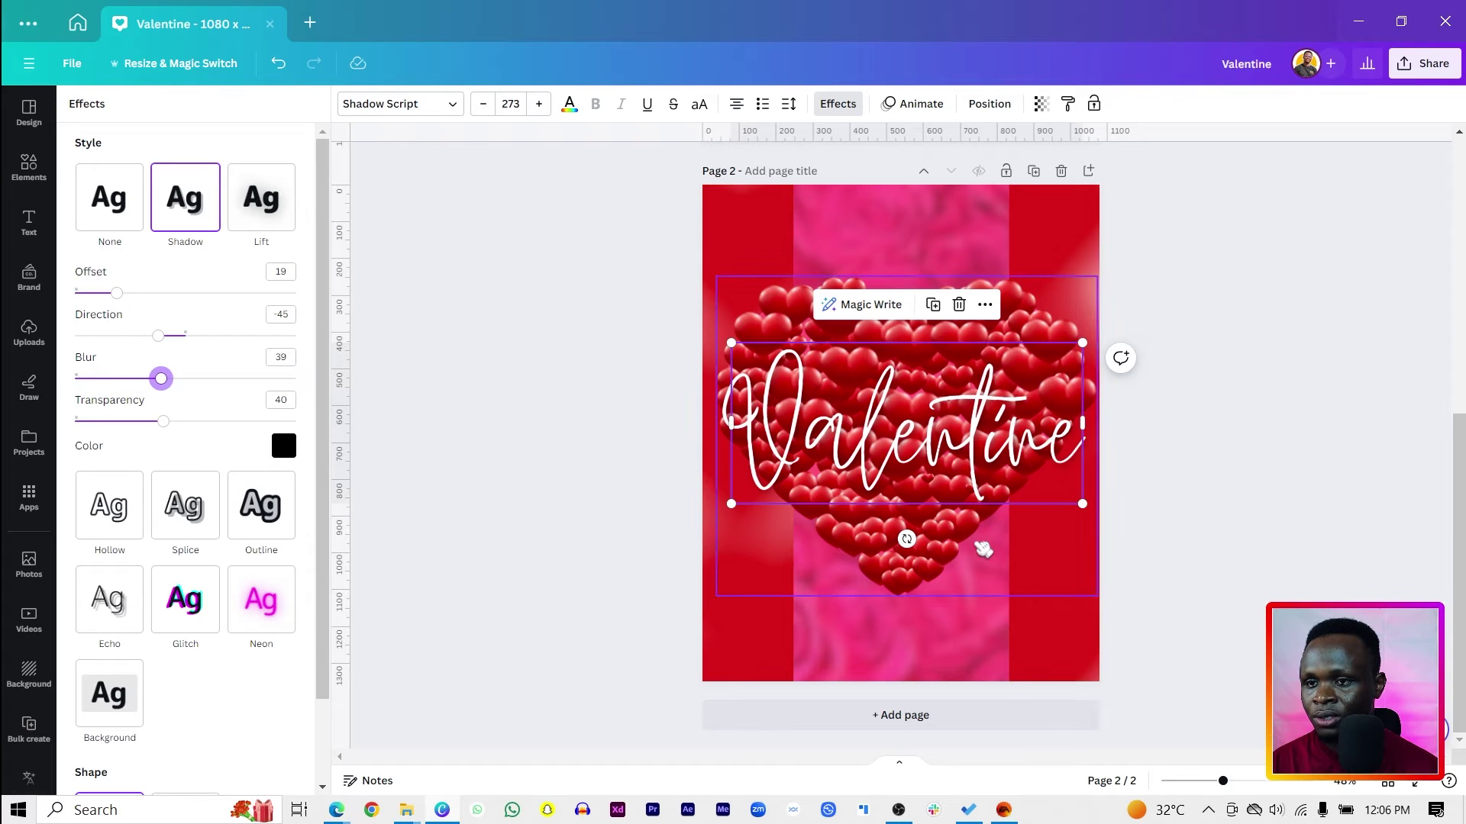
left_click(617, 458)
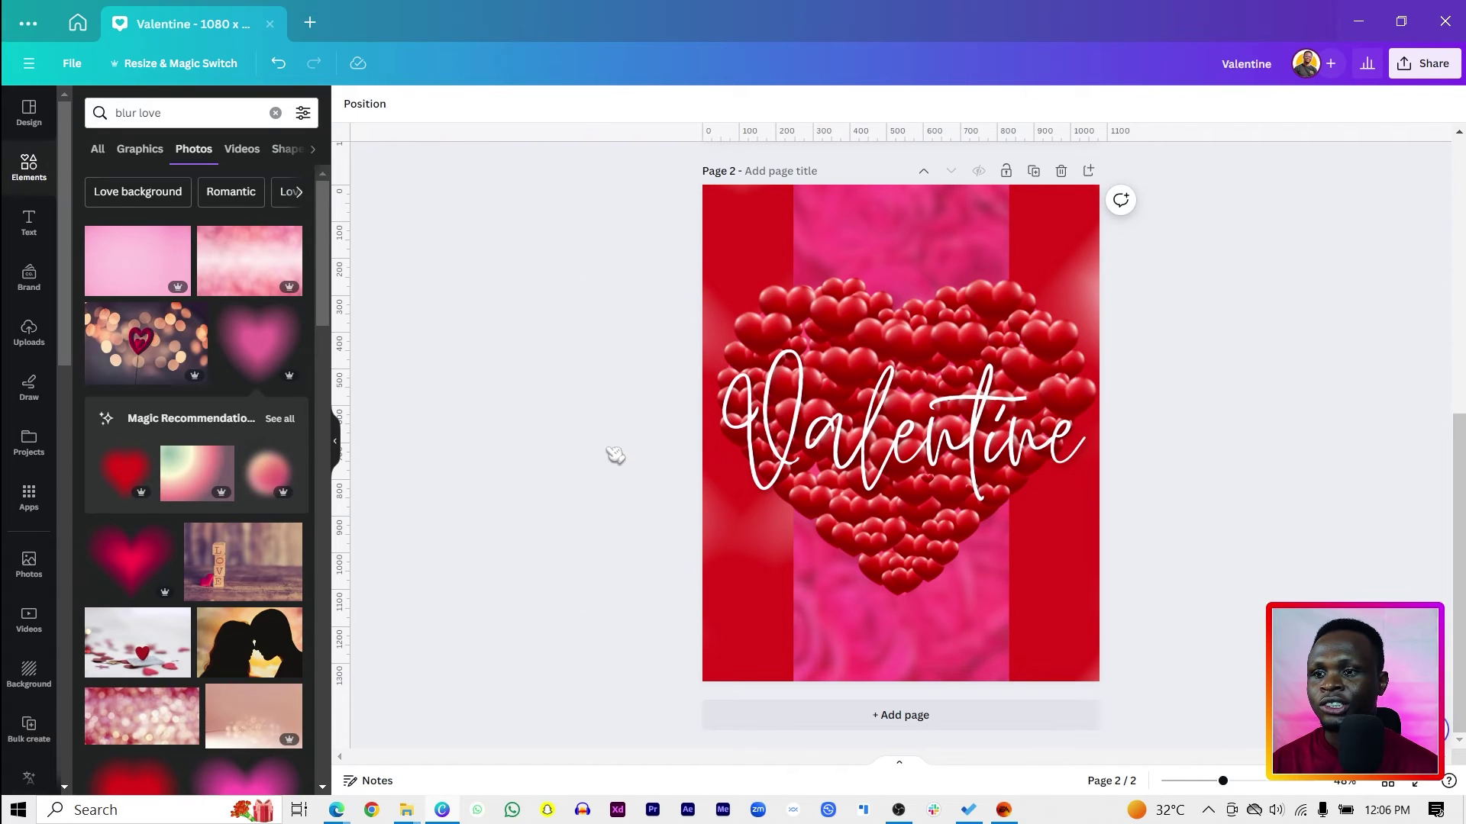
- Duplicate the Valentine text above the original and retype the copy as 'Be my'
left_click(930, 489)
key("ctrl+d")
left_click_drag(792, 415, 809, 305)
double_click(809, 309)
type("Be my")
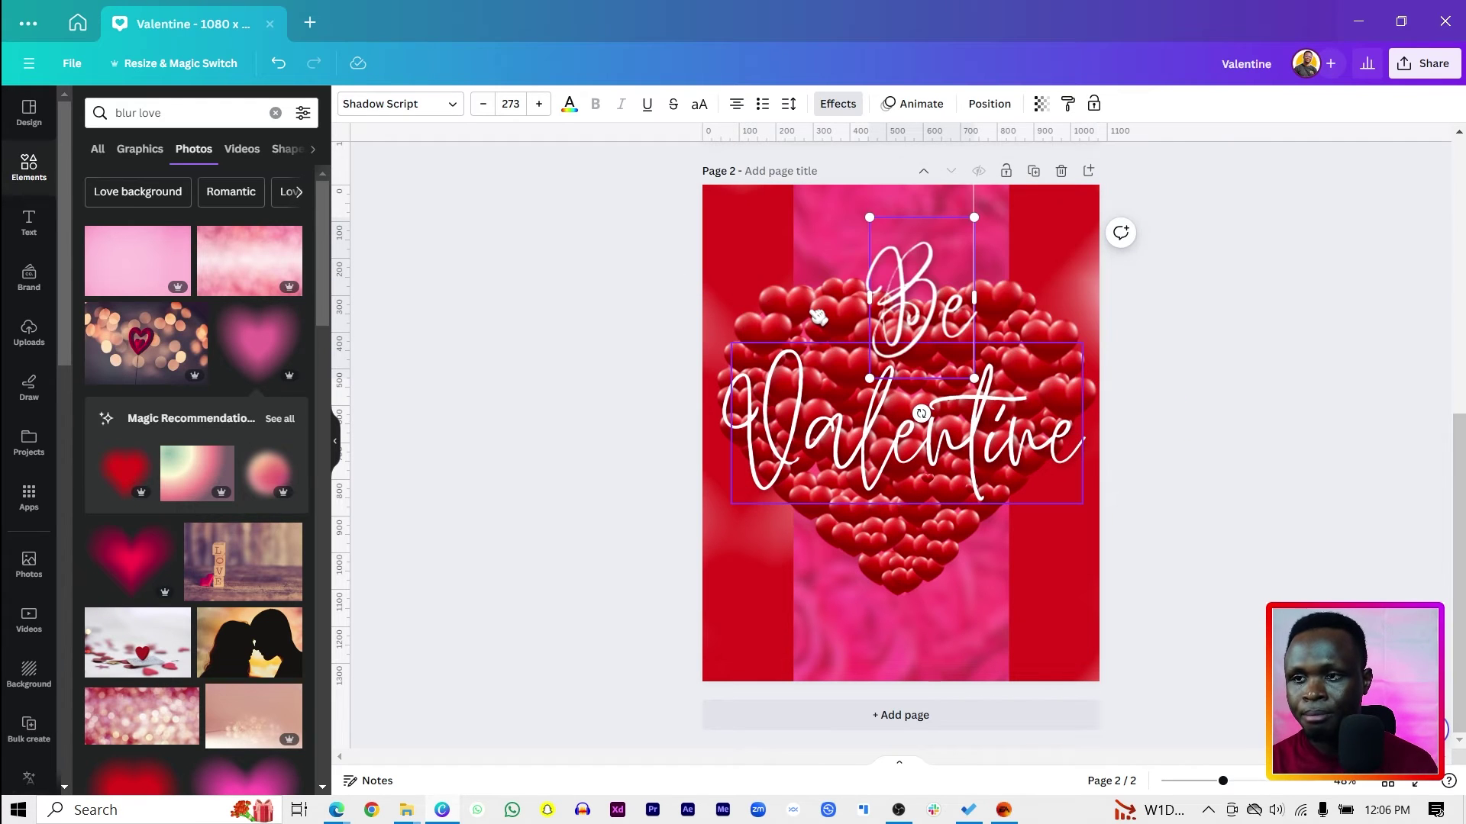
left_click(710, 337)
- Shrink 'Be my', set it to Bree Serif, and position it above Valentine
left_click_drag(885, 397, 870, 422)
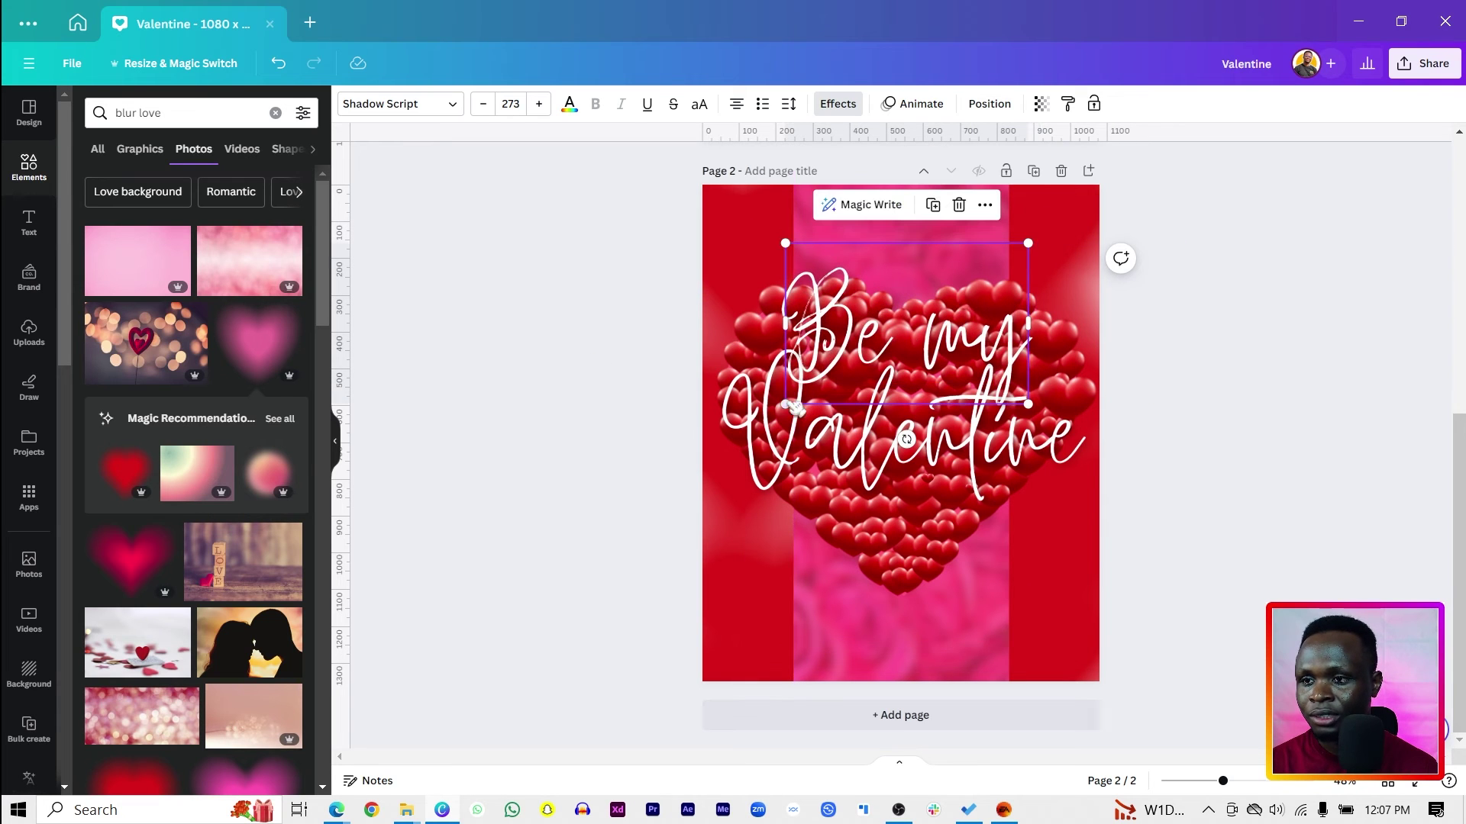
left_click_drag(782, 402, 859, 342)
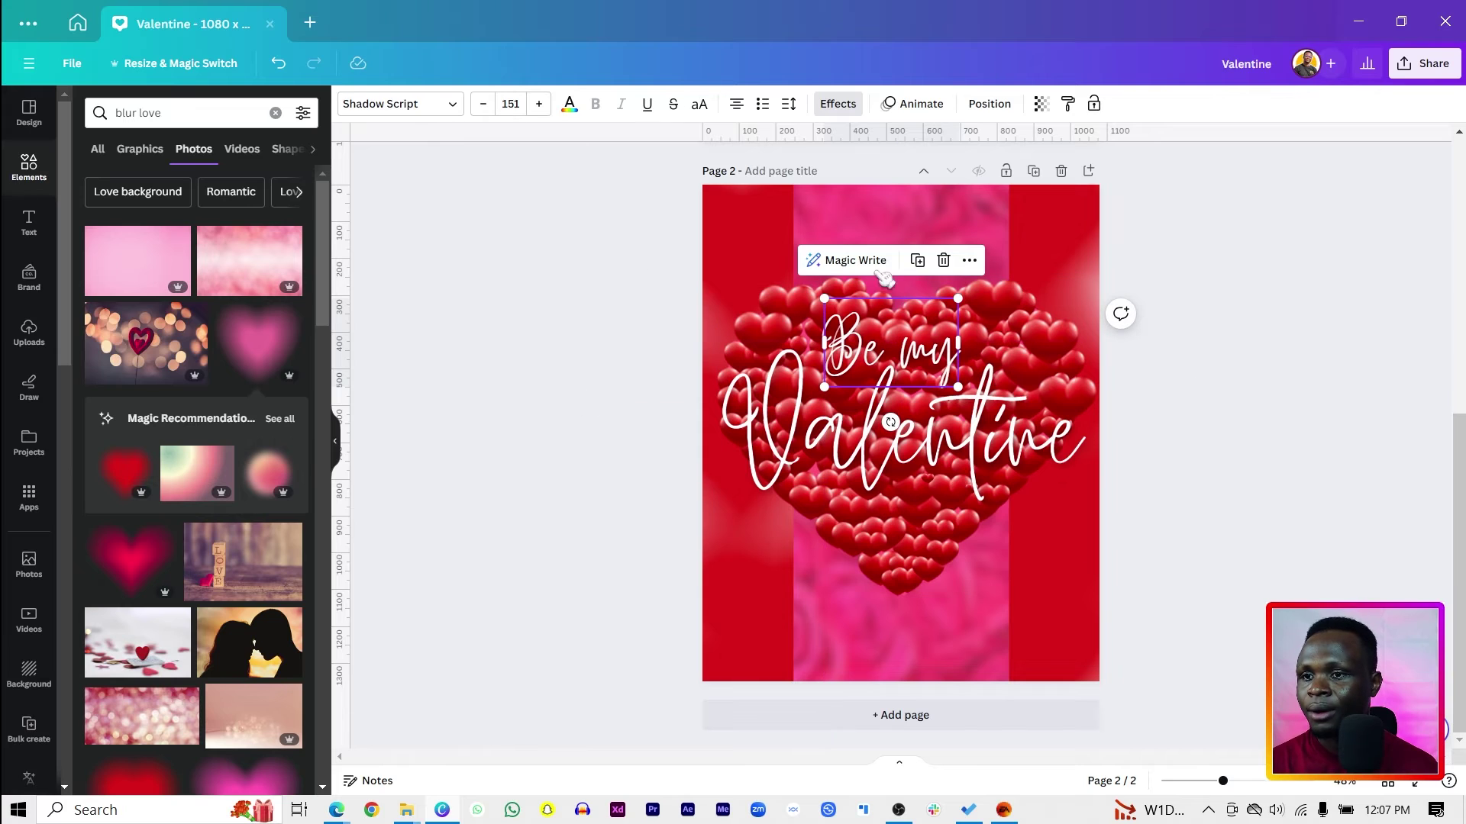
left_click(433, 111)
left_click(120, 254)
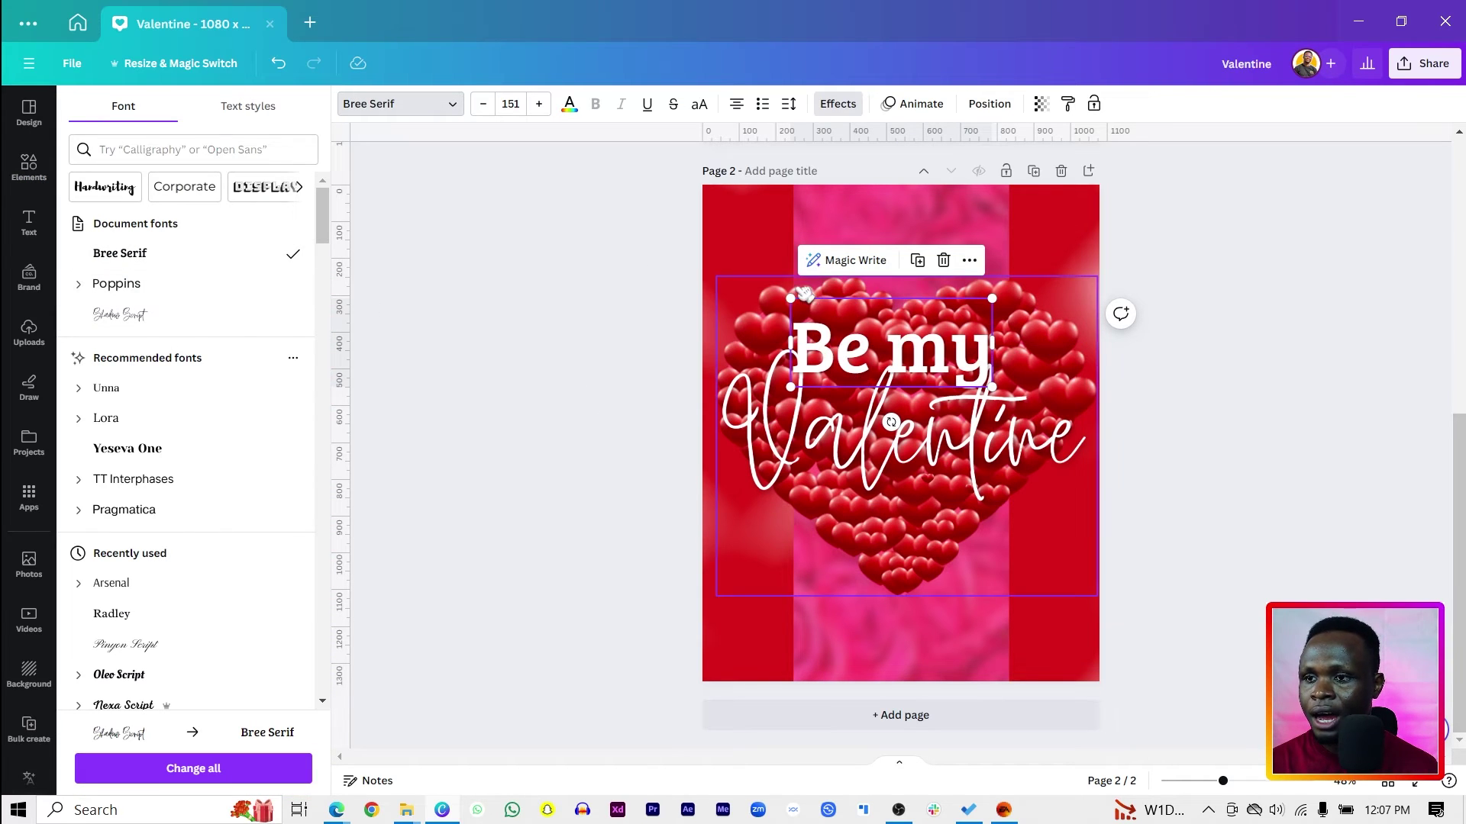
left_click_drag(791, 296, 908, 349)
left_click(874, 450)
key("Escape")
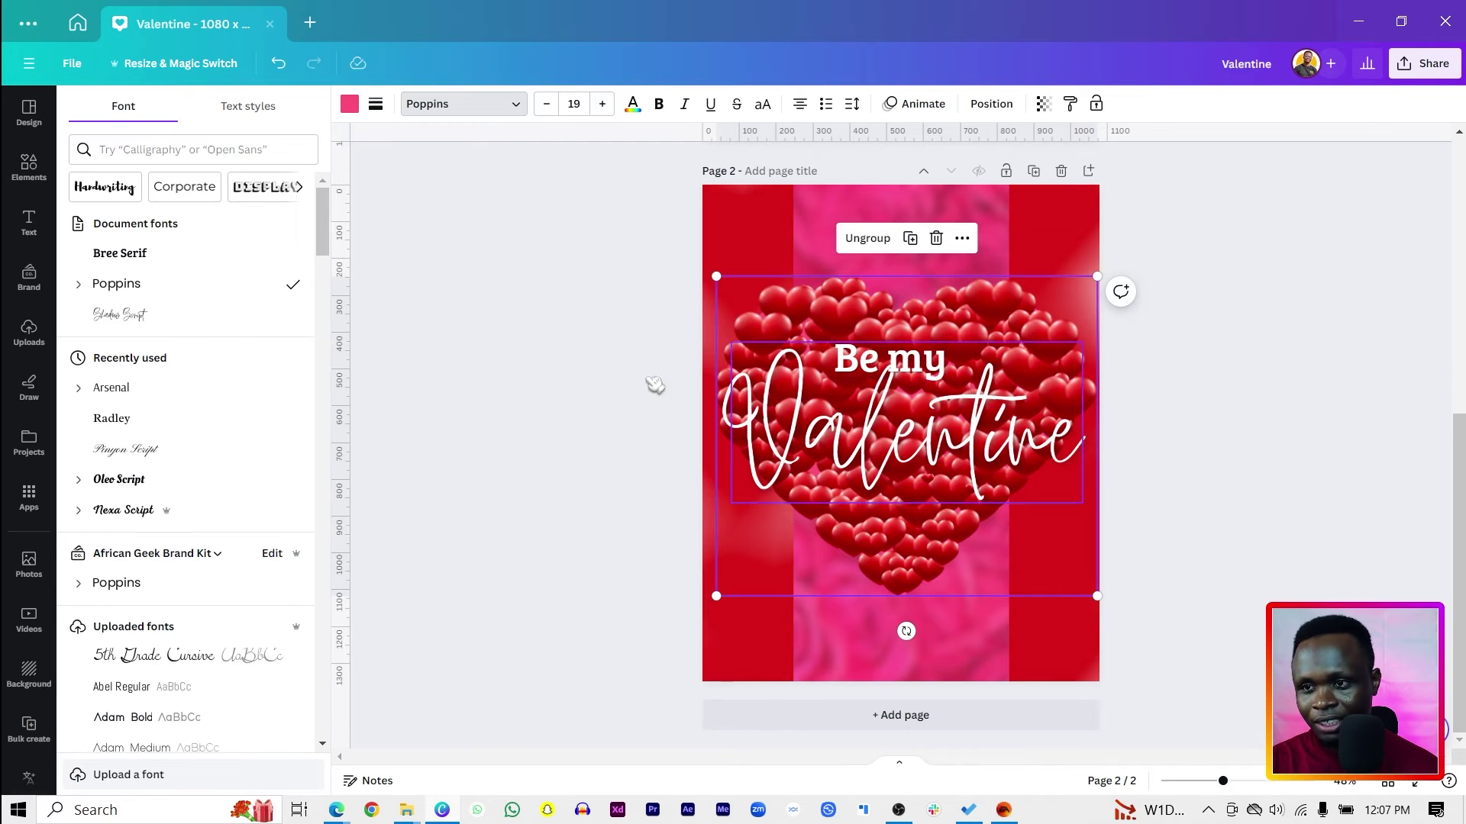
left_click(893, 371)
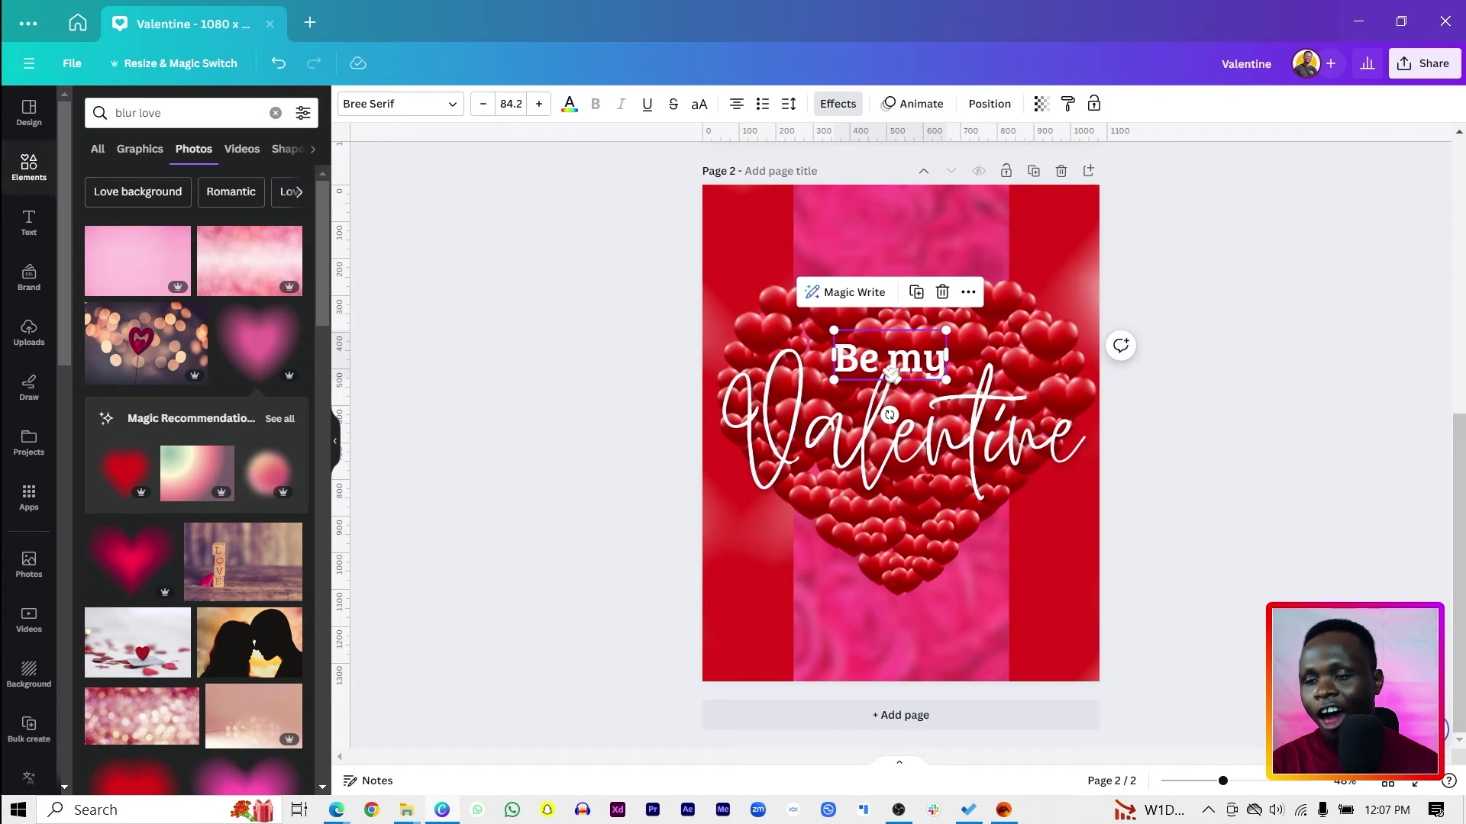
left_click(674, 469)
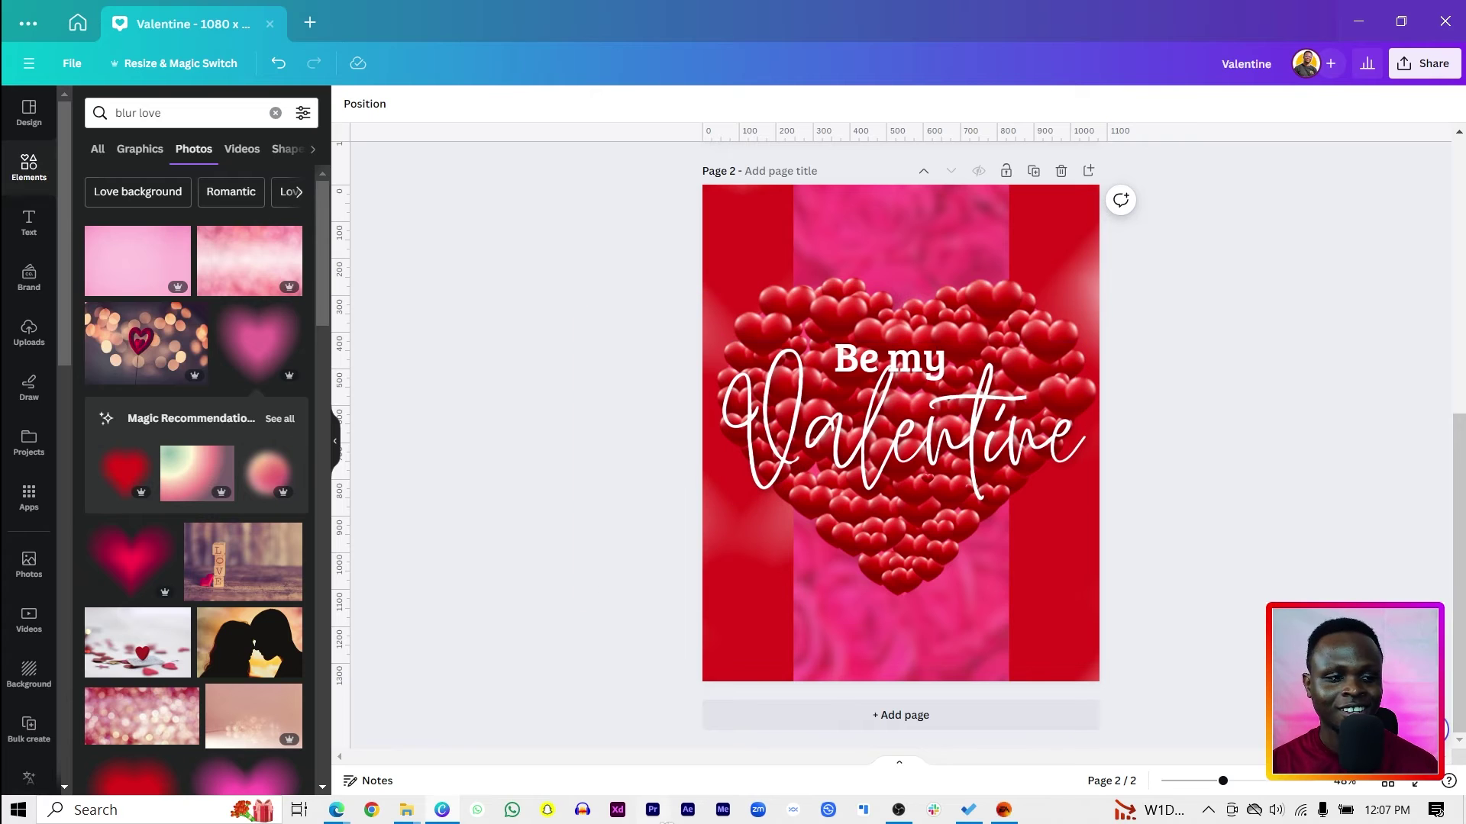
- Add the uploaded red 3D heart and apply a whole-image Blur at intensity 67
left_click(53, 169)
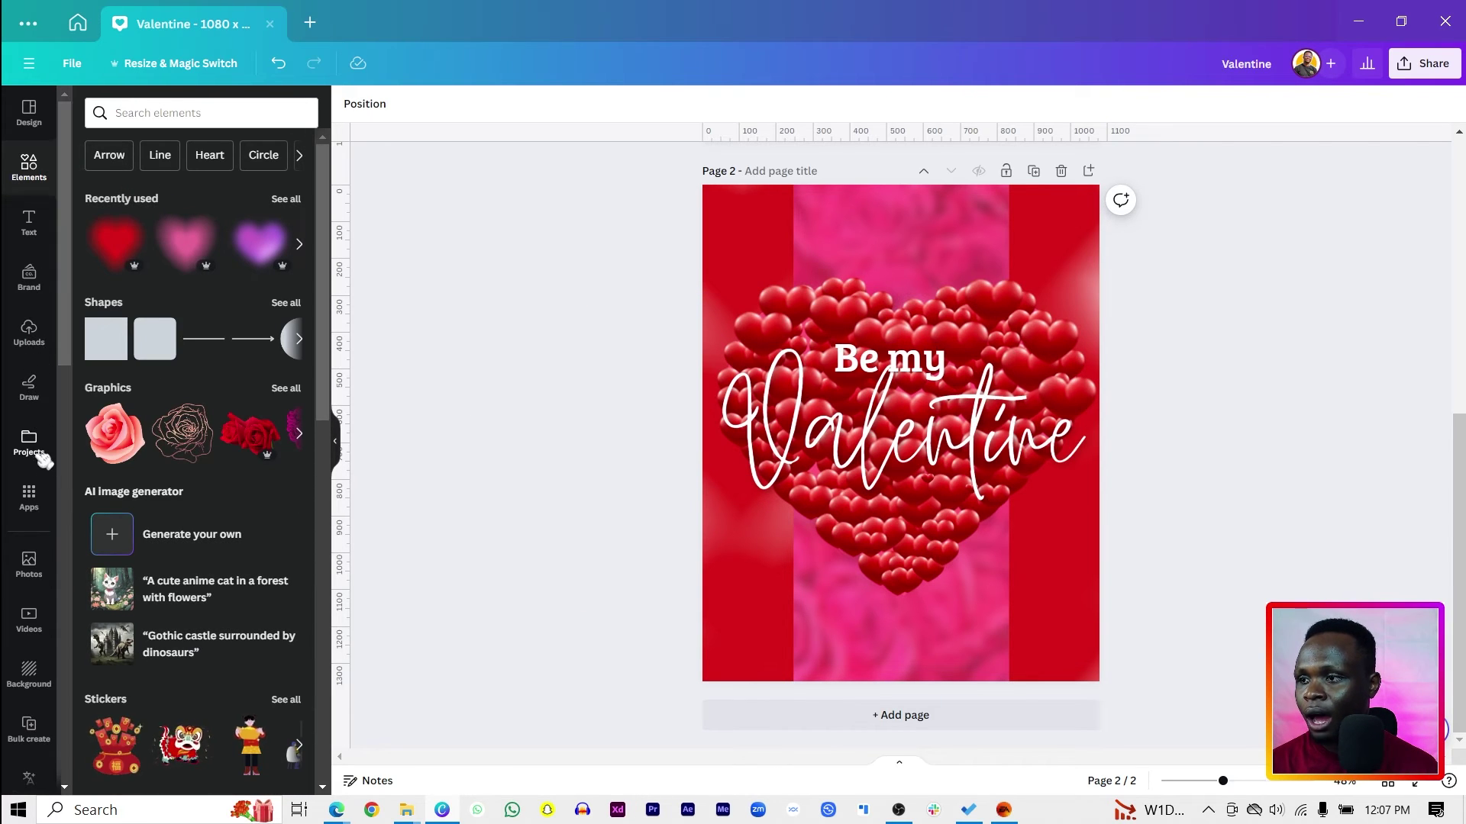
left_click(29, 333)
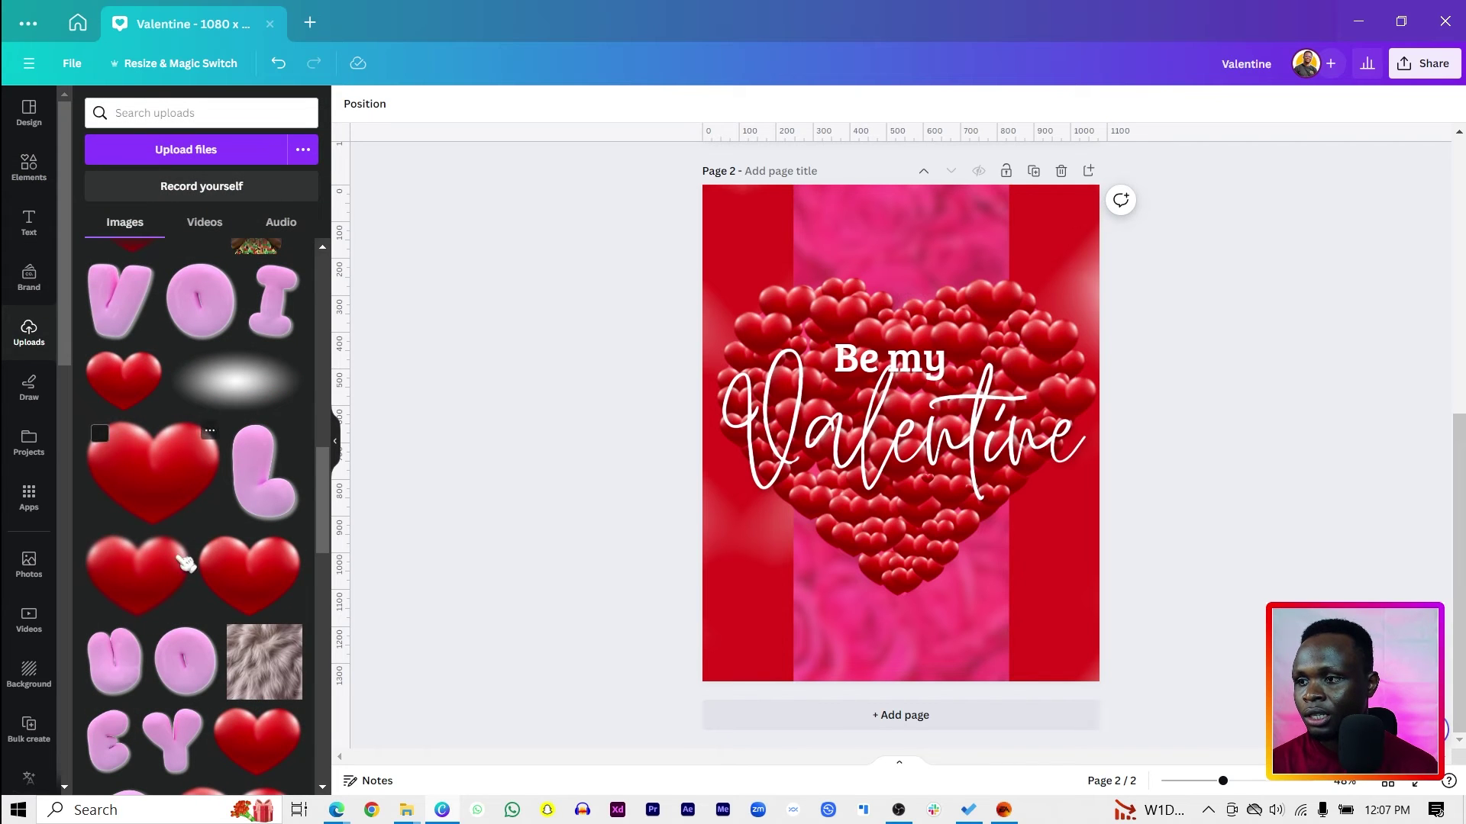
scroll(158, 498, "up", 6)
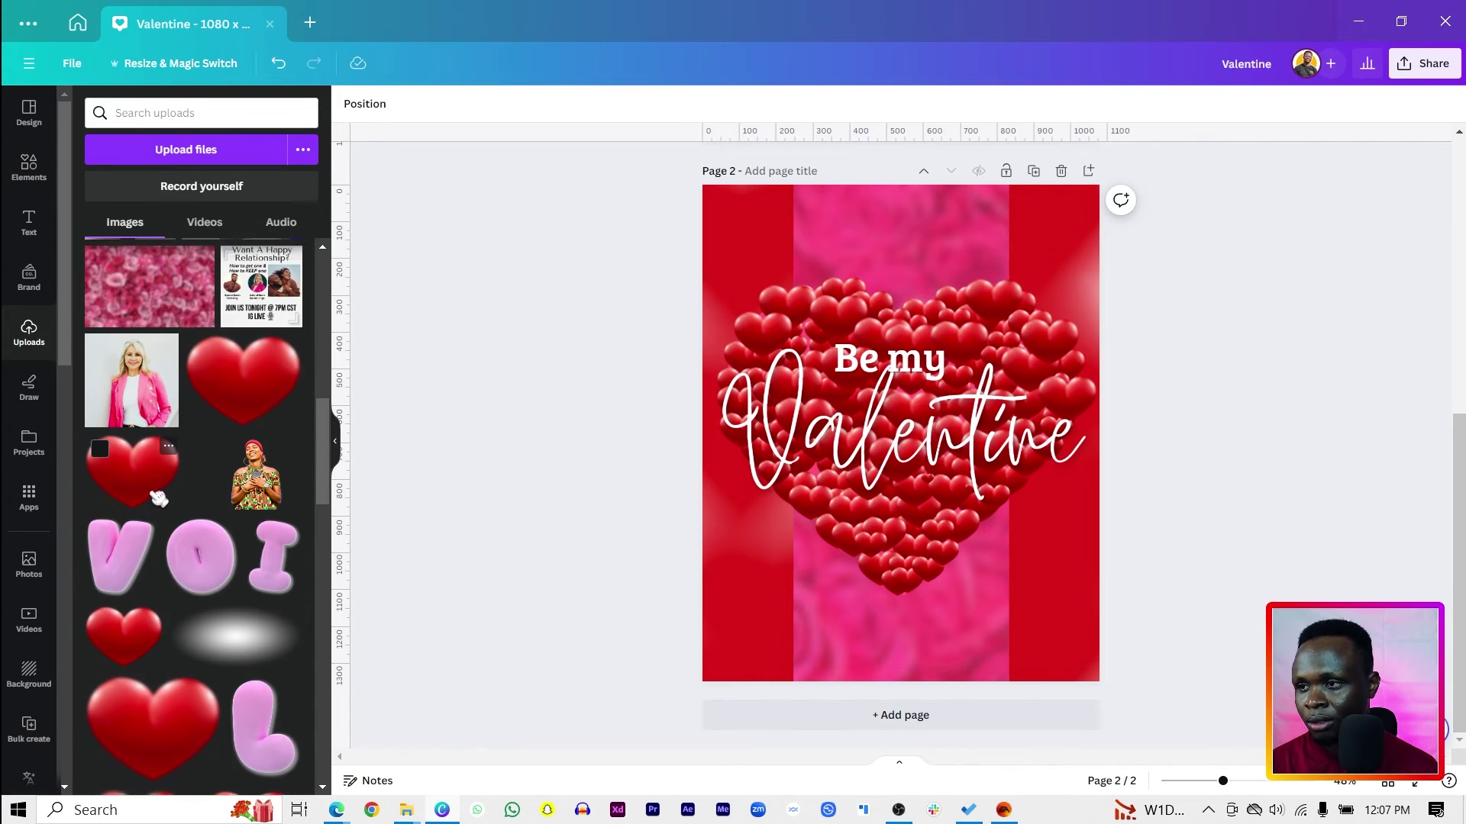
left_click(244, 641)
left_click(371, 104)
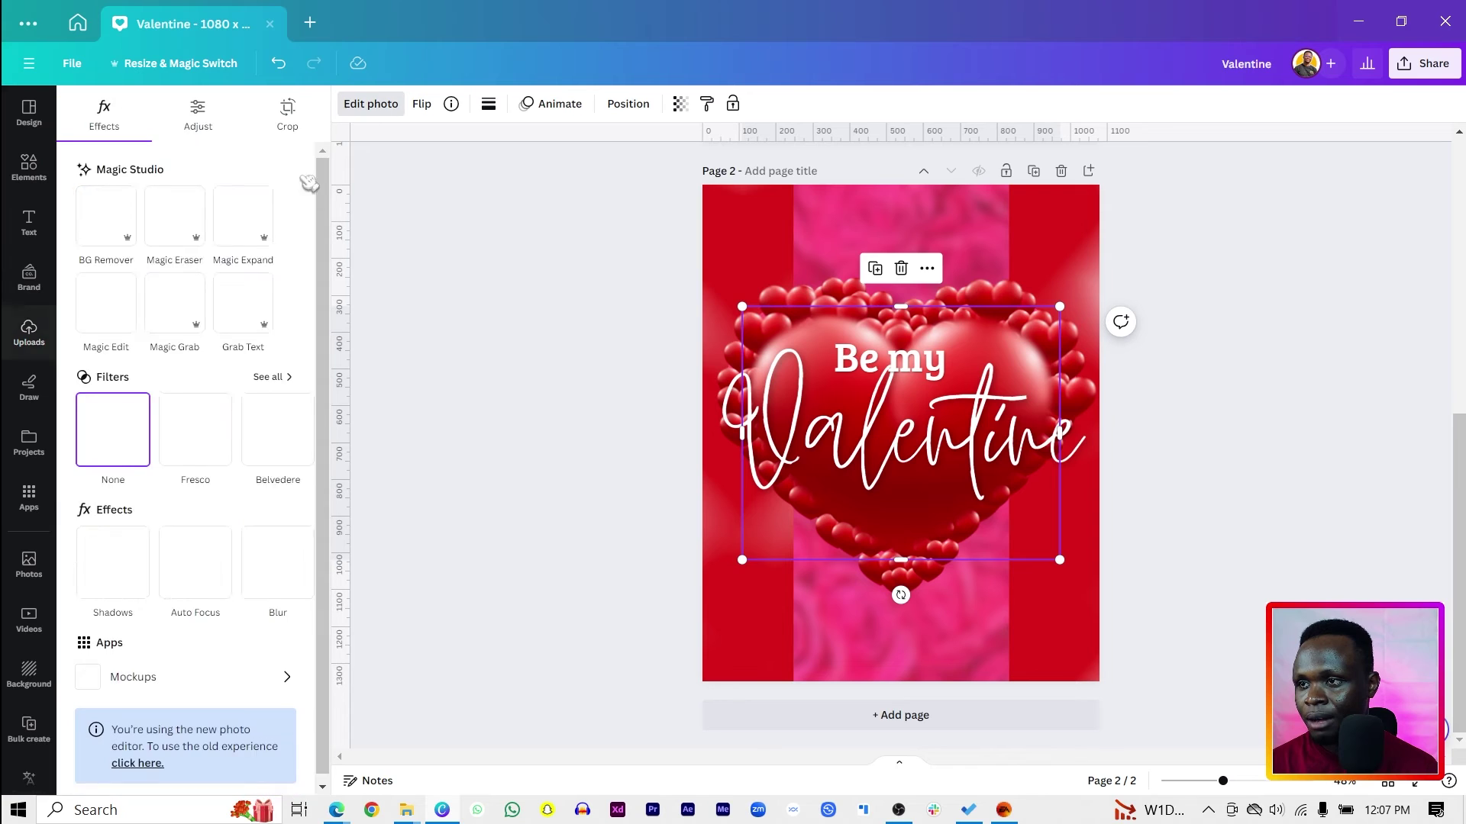
left_click(254, 608)
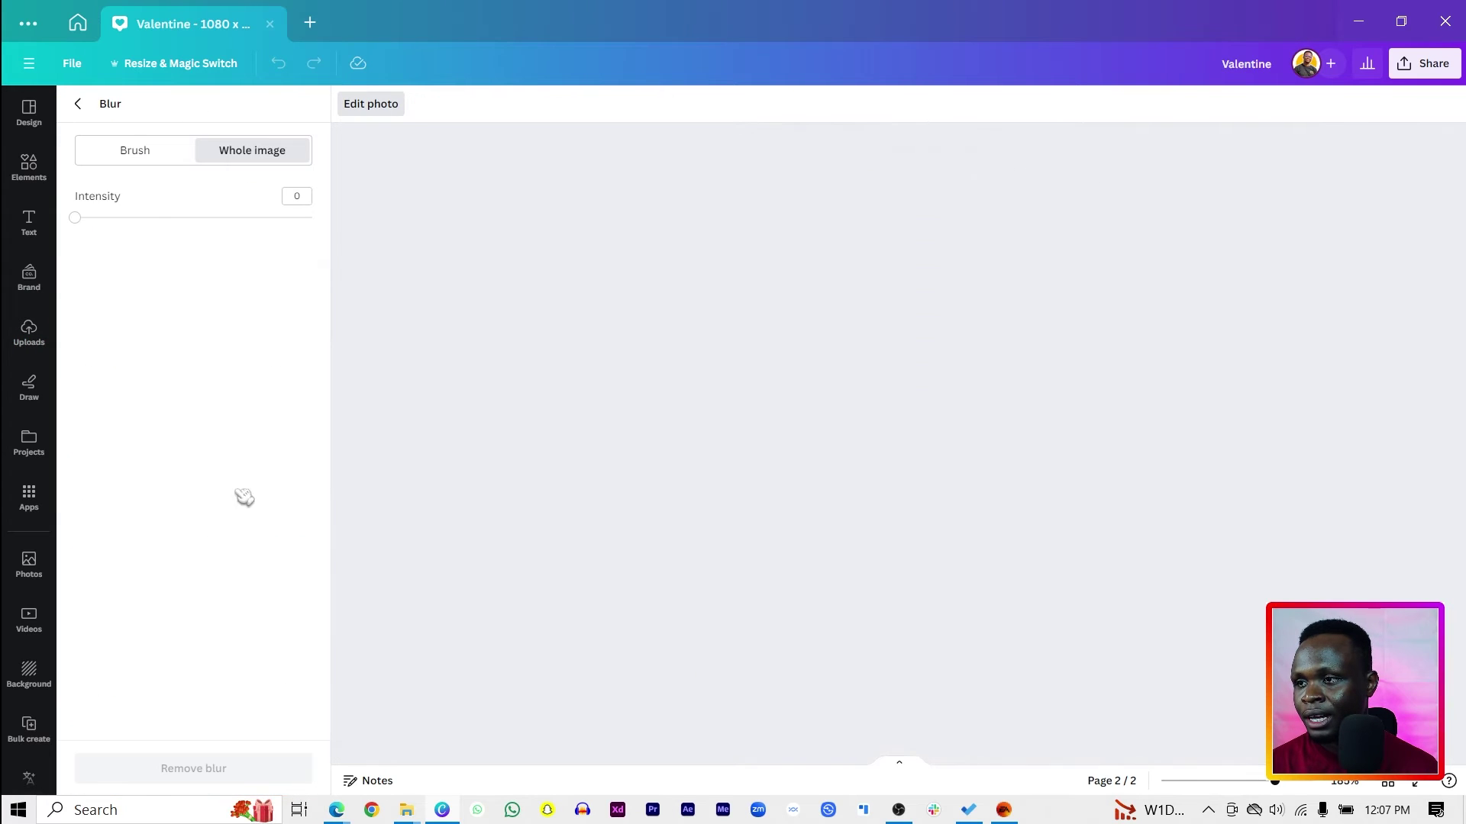
left_click_drag(160, 219, 221, 219)
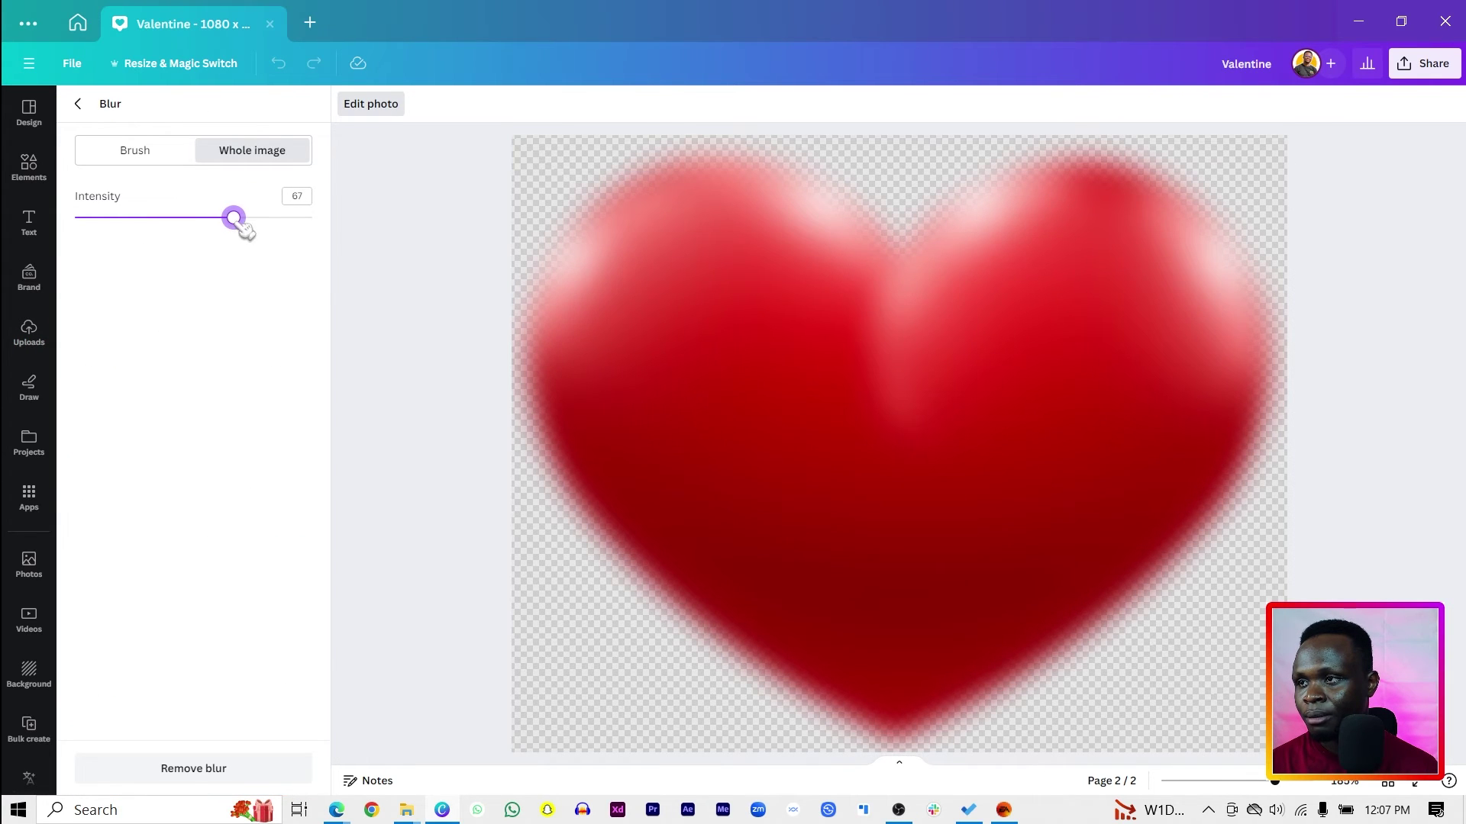
left_click(77, 103)
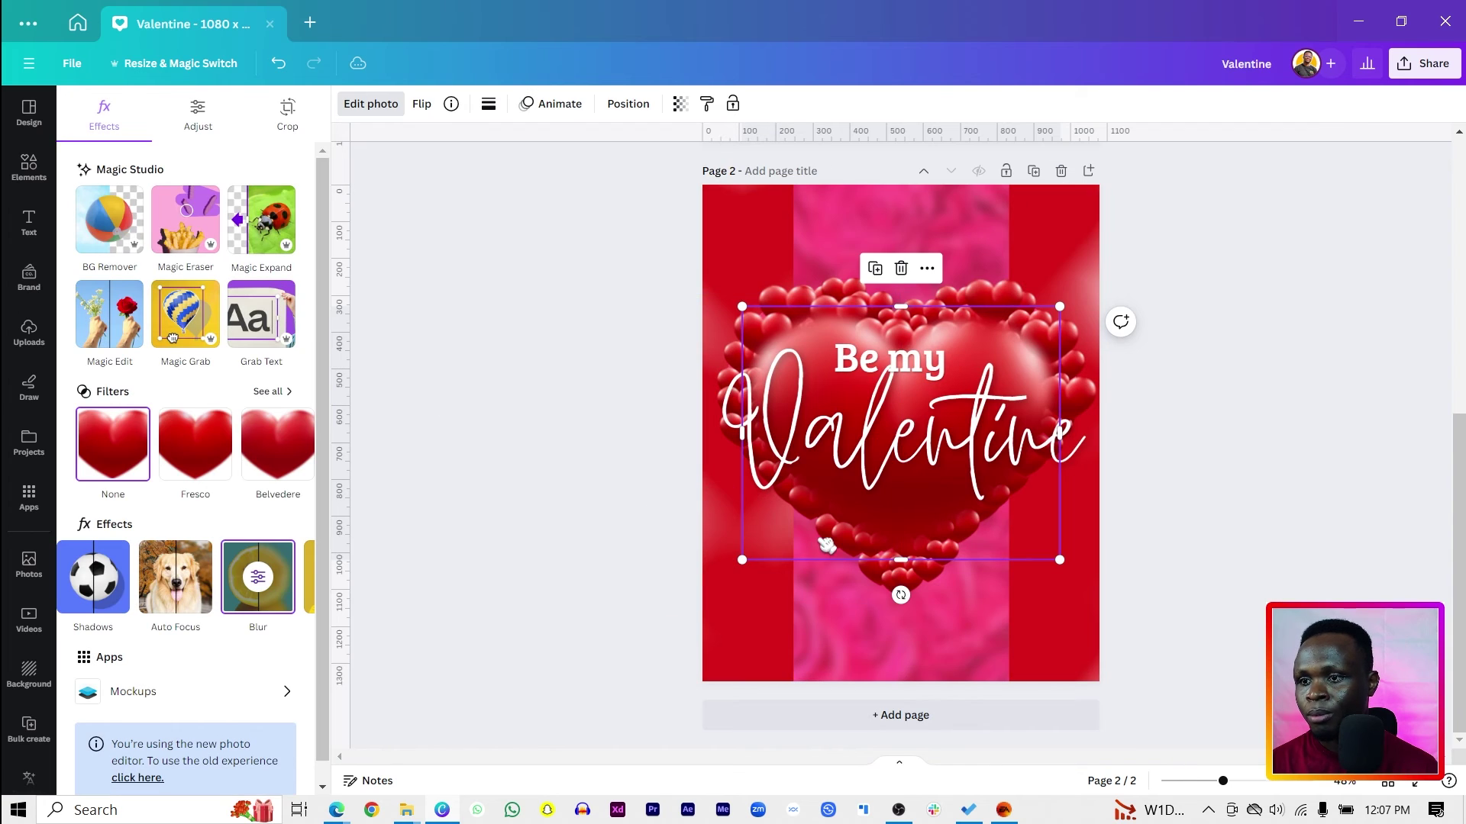
- Move, tilt and arrange the blurred heart images into the page's corners
left_click_drag(702, 737, 548, 786)
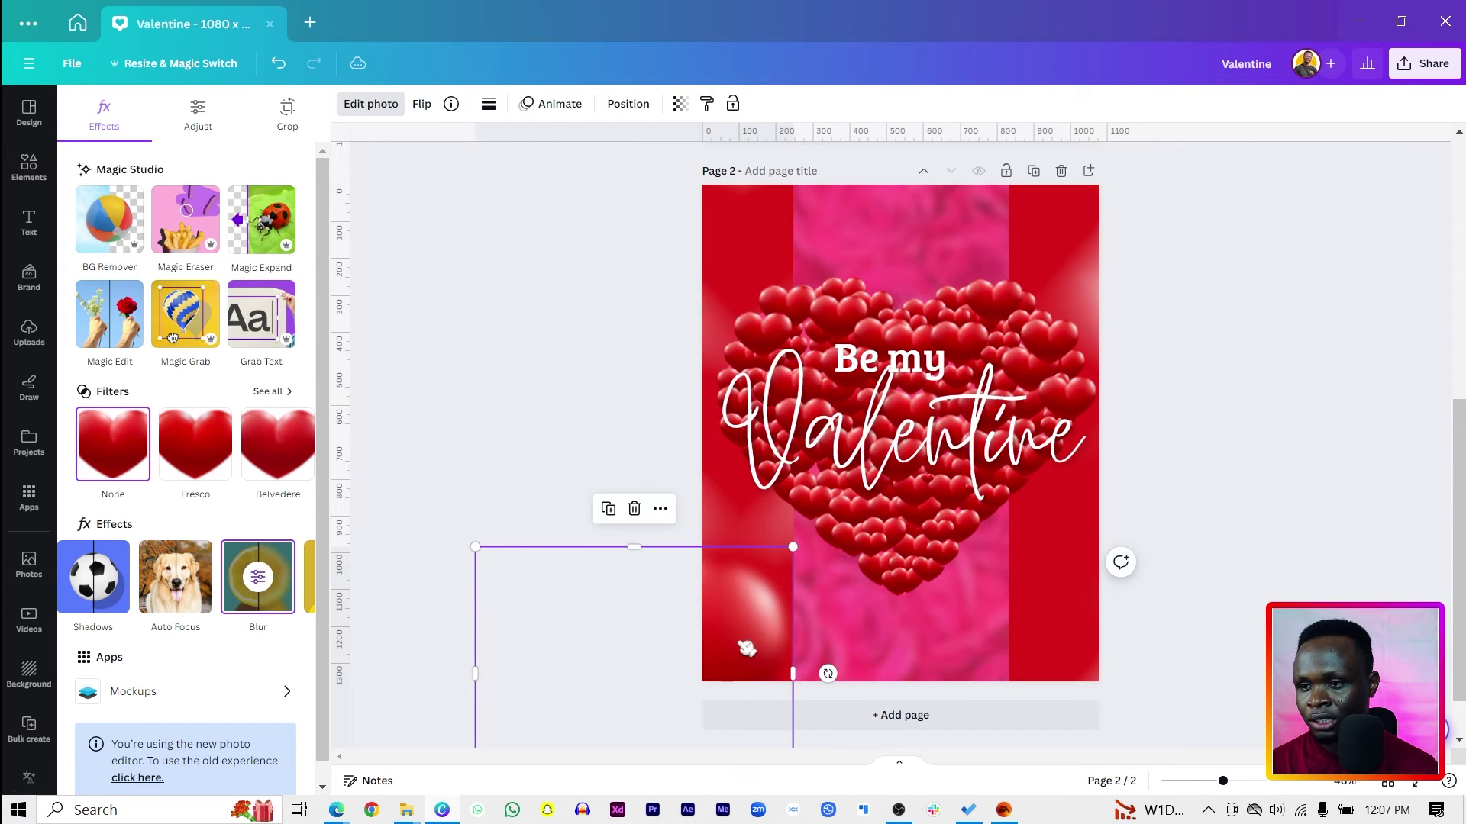
left_click_drag(742, 631, 1256, 221)
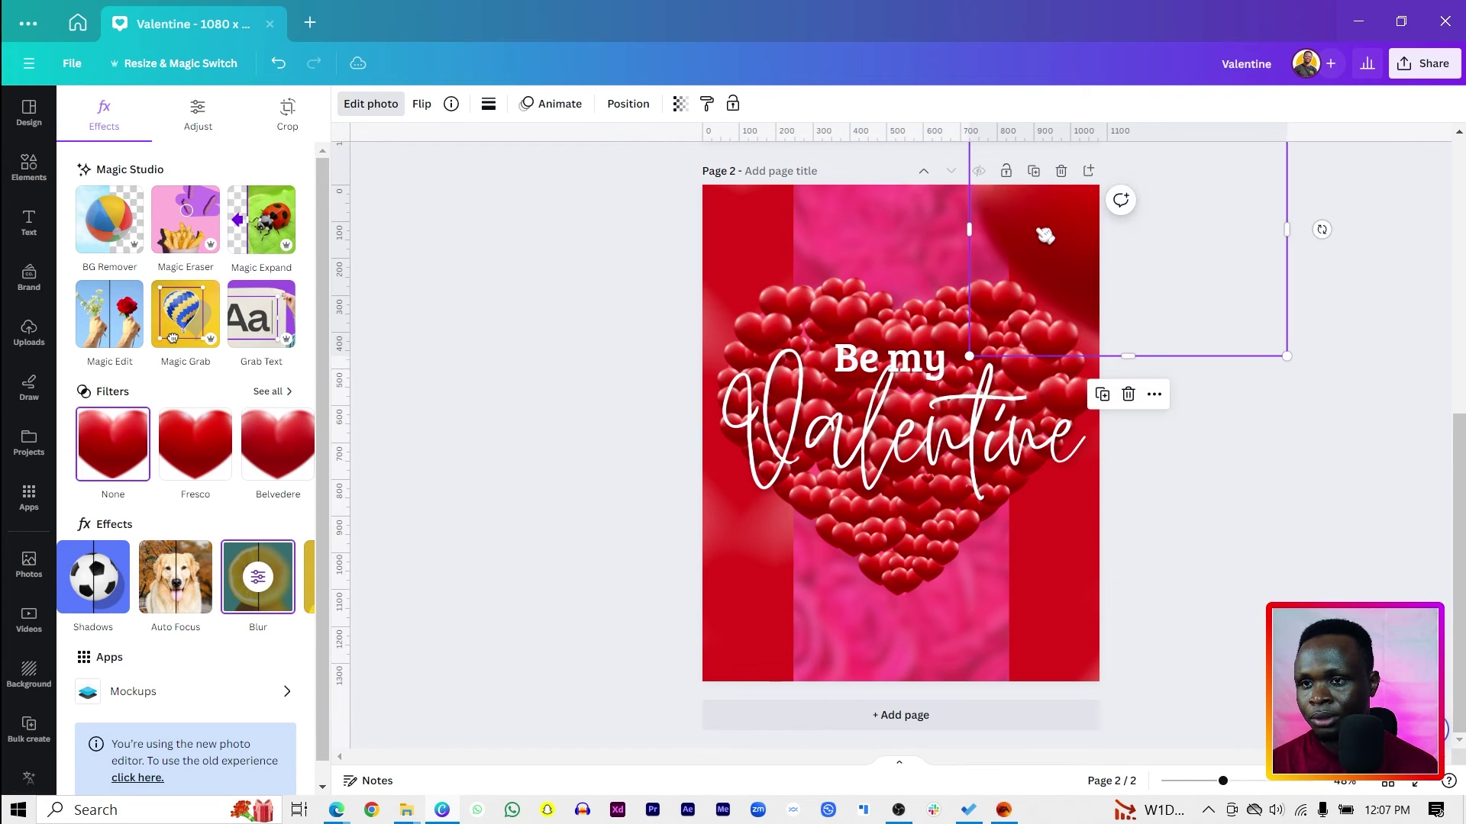
left_click_drag(1016, 228, 555, 281)
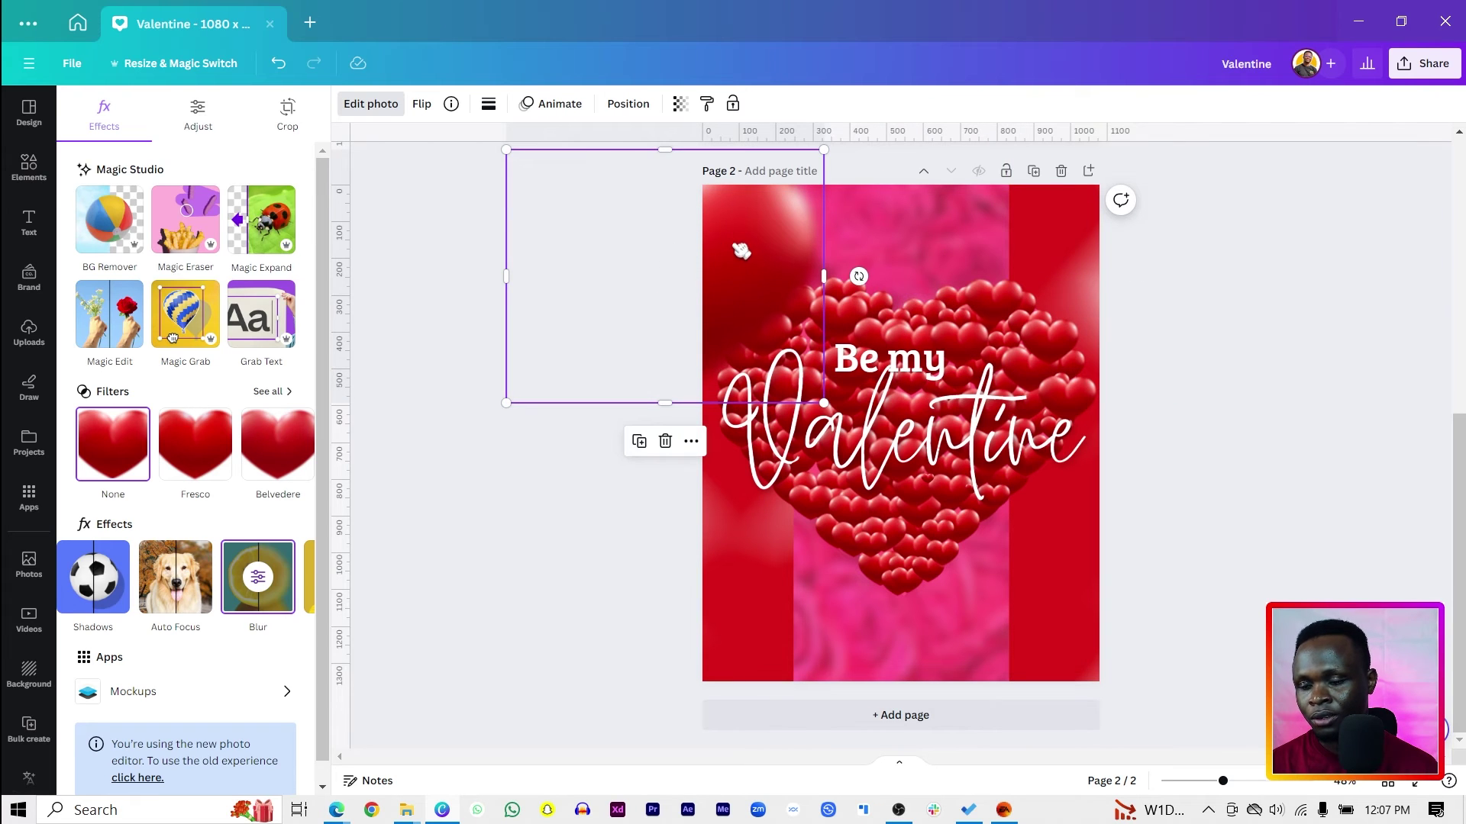
left_click_drag(741, 250, 602, 652)
left_click(1076, 298)
left_click_drag(896, 721, 762, 647)
mouse_move(981, 655)
left_mouse_down()
mouse_move(997, 653)
mouse_move(975, 664)
mouse_move(983, 673)
left_mouse_up()
left_click_drag(736, 256, 776, 200)
mouse_move(1077, 315)
left_mouse_down()
mouse_move(1048, 265)
mouse_move(1074, 287)
left_mouse_up()
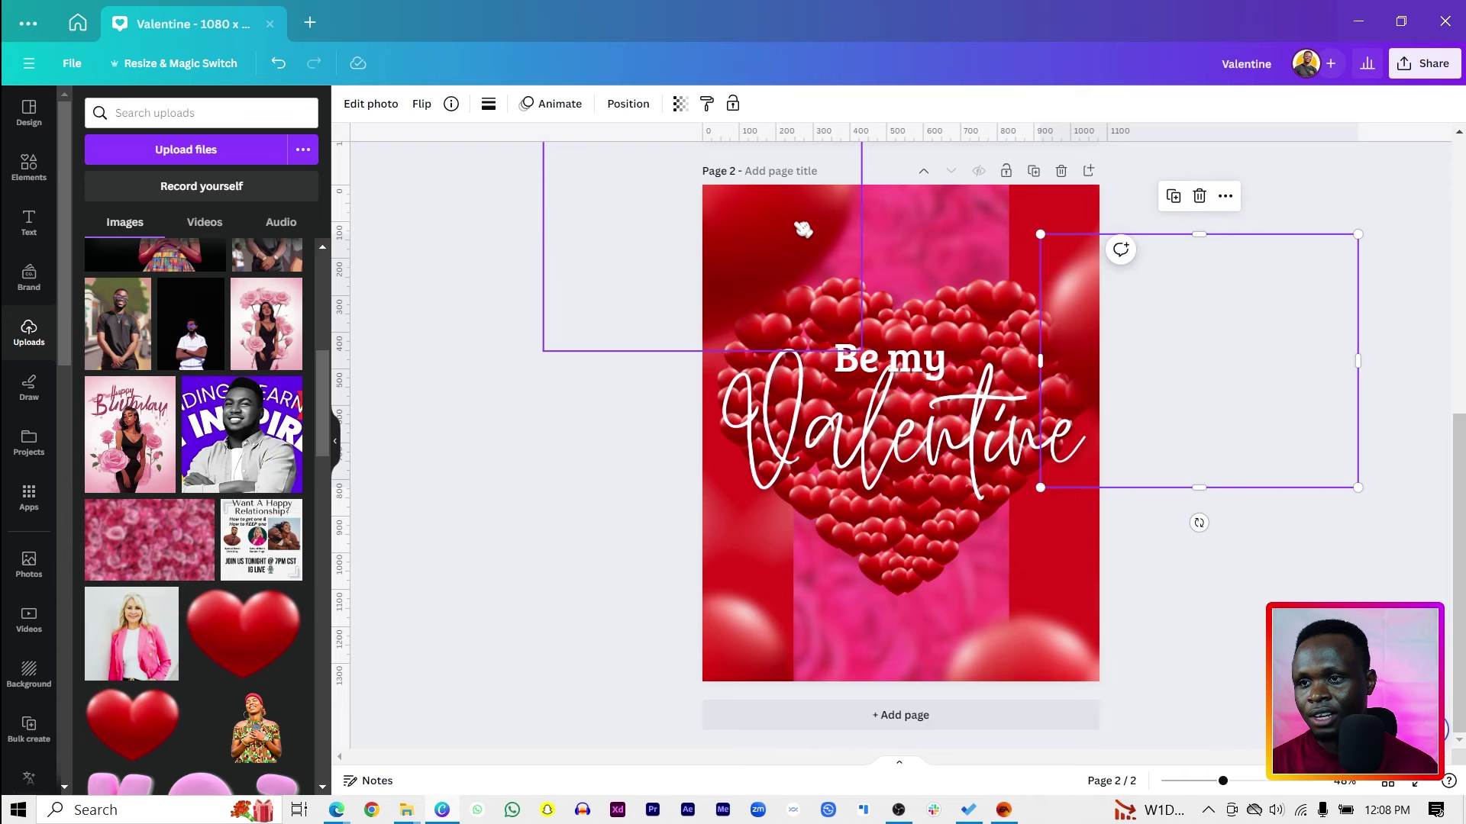
left_click_drag(785, 223, 752, 229)
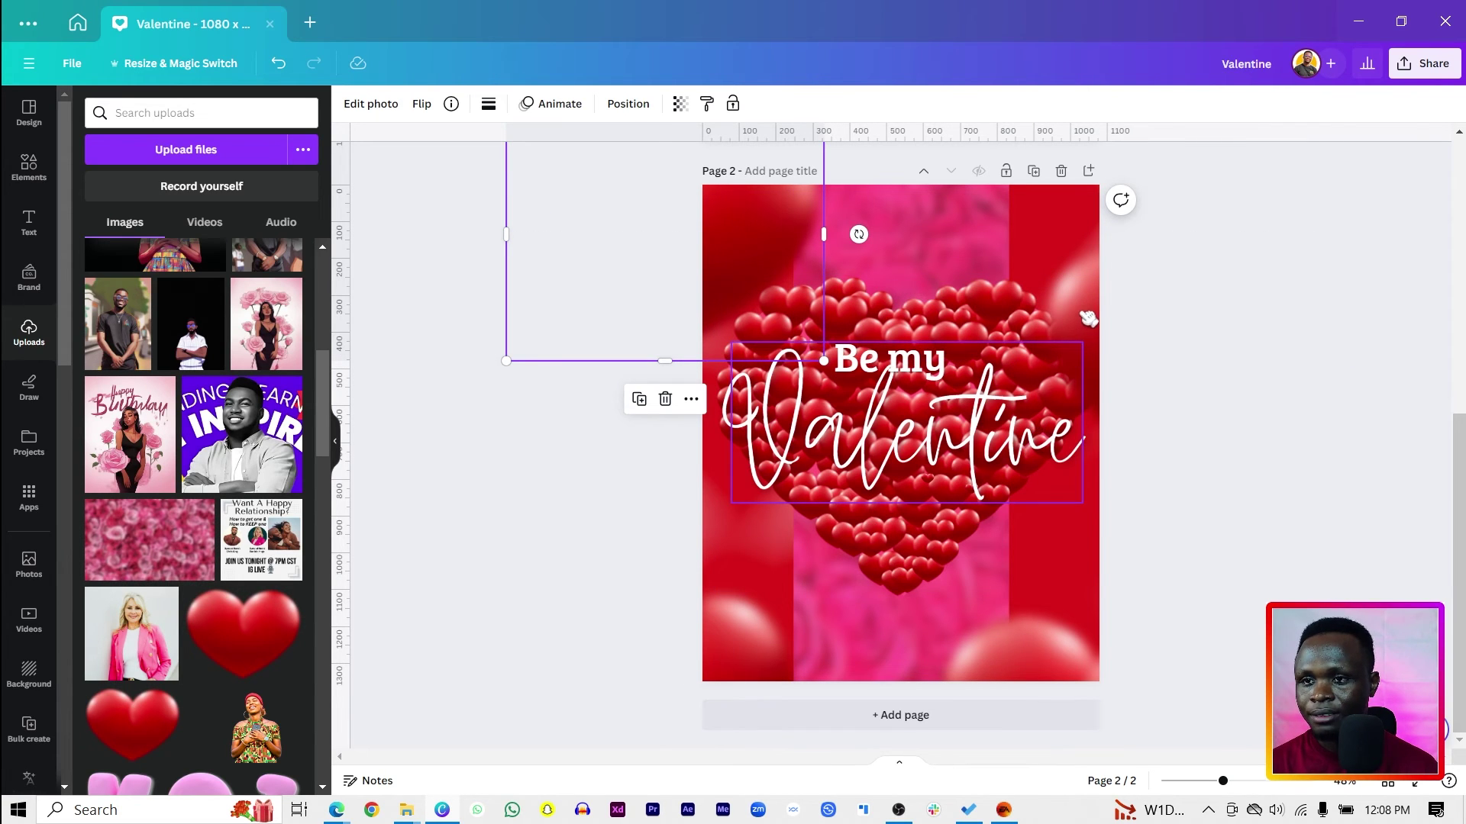
- Shrink a blurred heart into small tilted hearts at the left edge, top and bottom
left_click_drag(1088, 318, 768, 556)
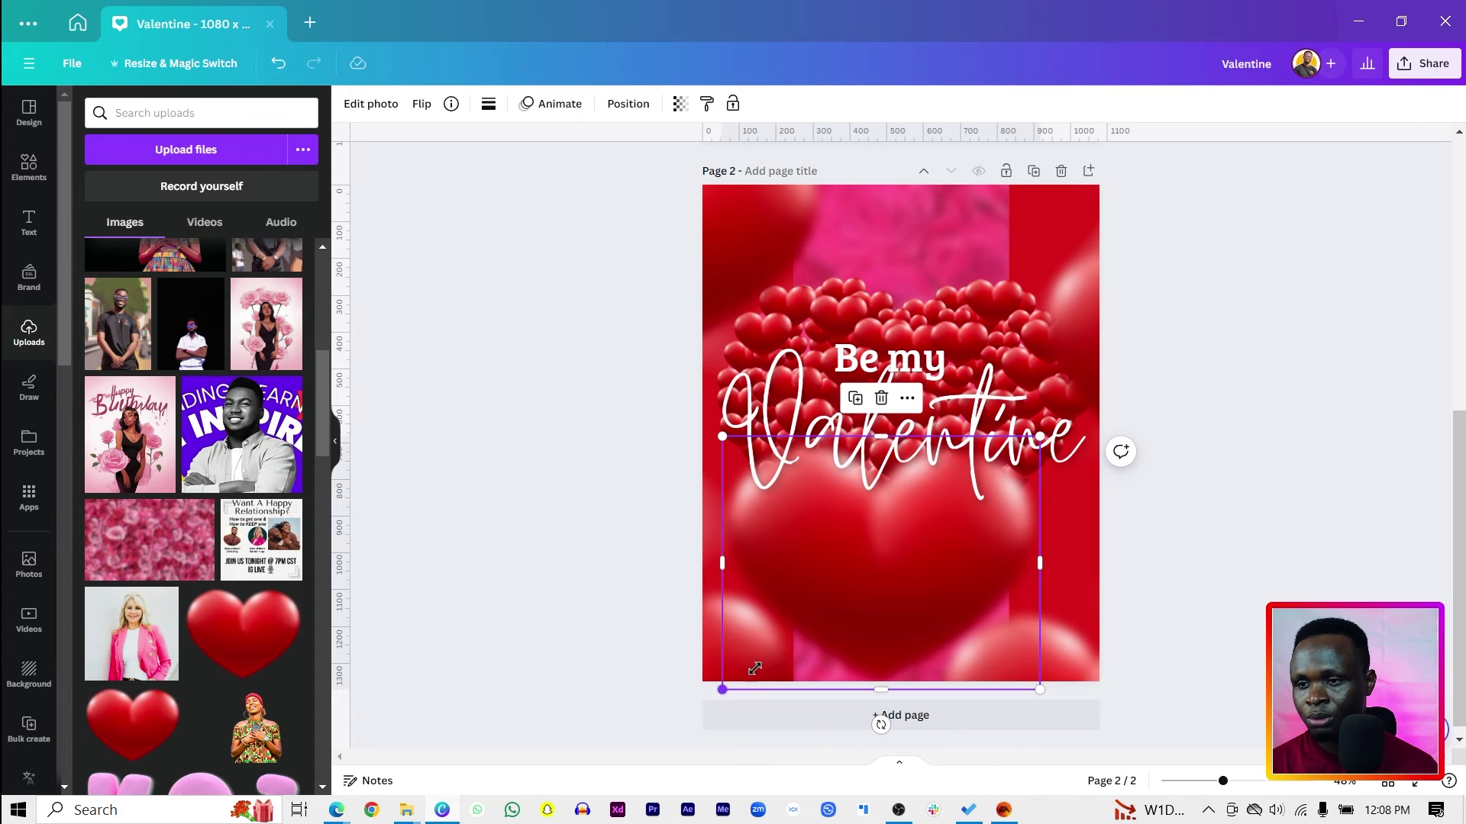
left_click_drag(754, 669, 971, 632)
left_click_drag(981, 574, 1029, 589)
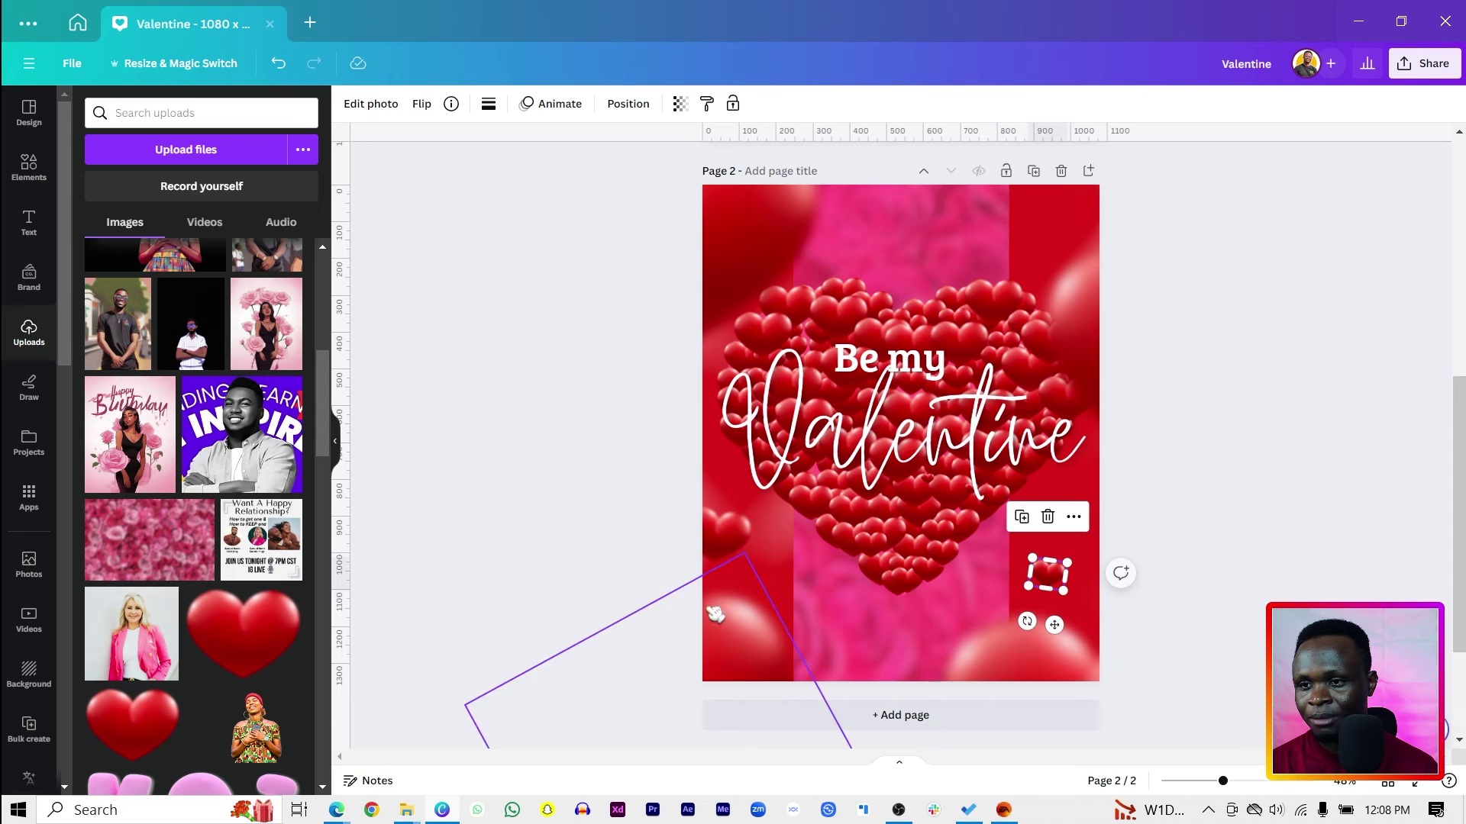
left_click(719, 553)
left_click_drag(734, 542, 974, 250)
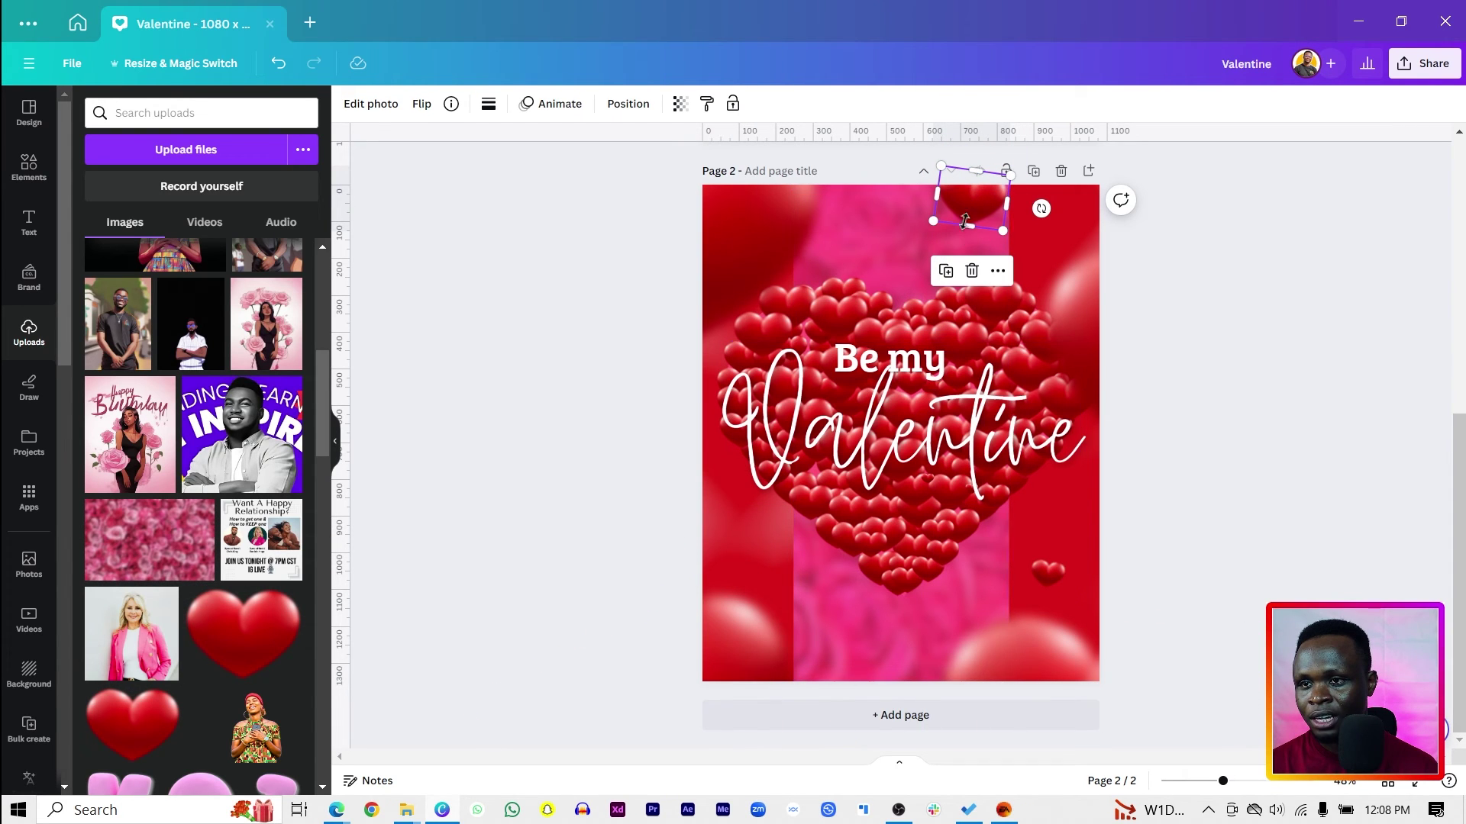
key("ctrl+z")
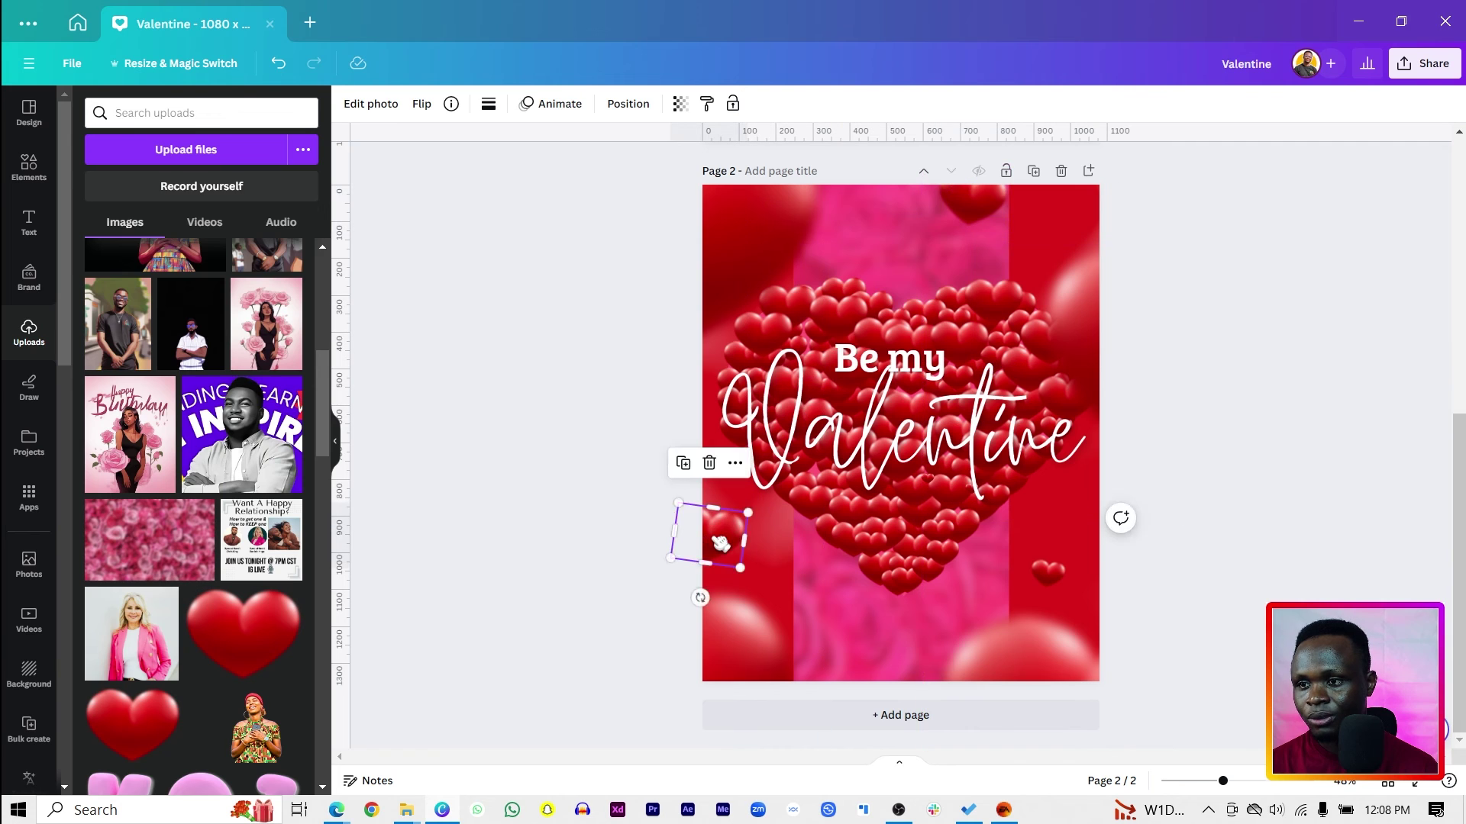
left_click_drag(720, 540, 903, 649)
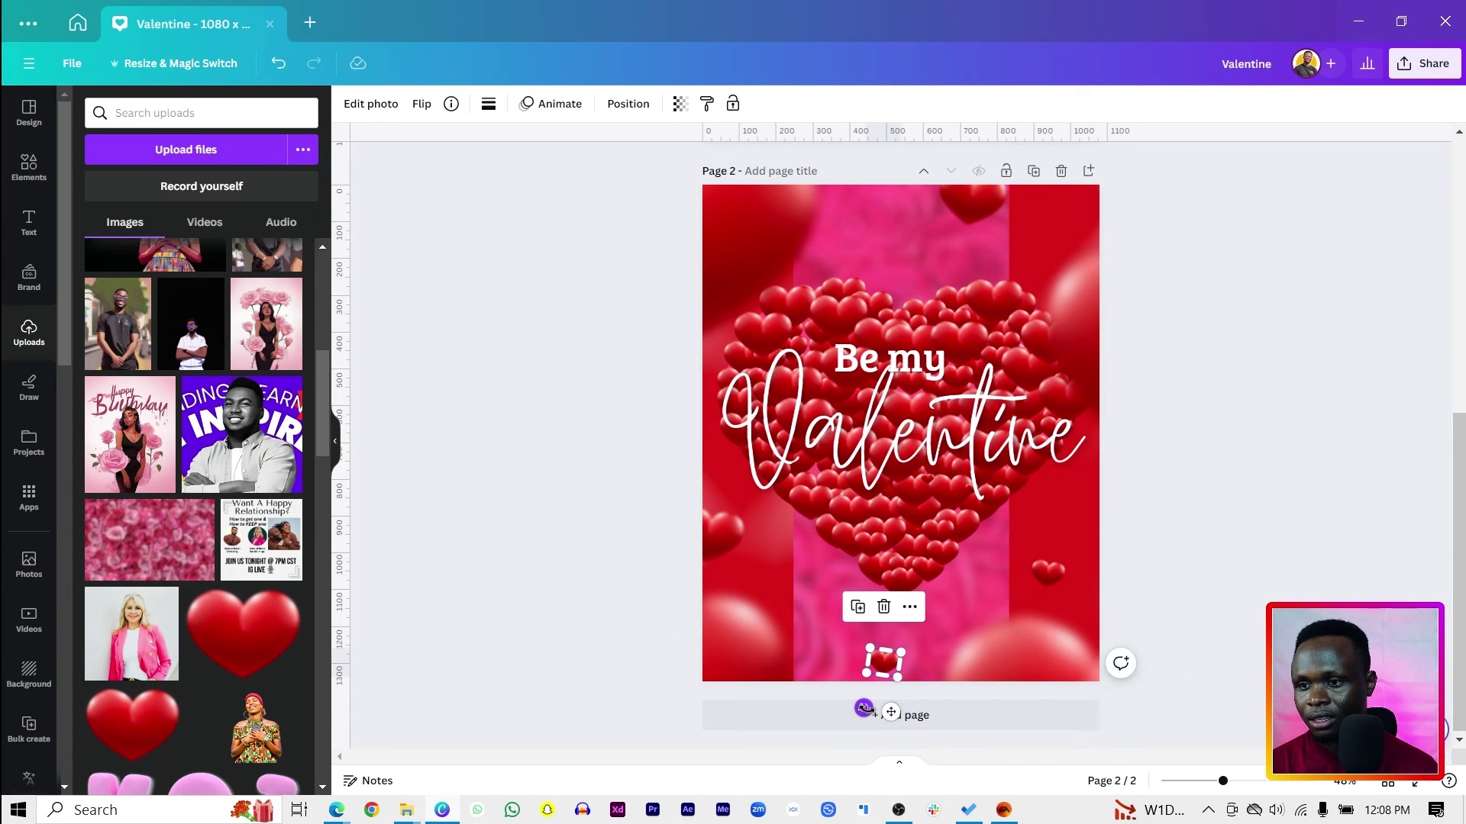
left_click(752, 534)
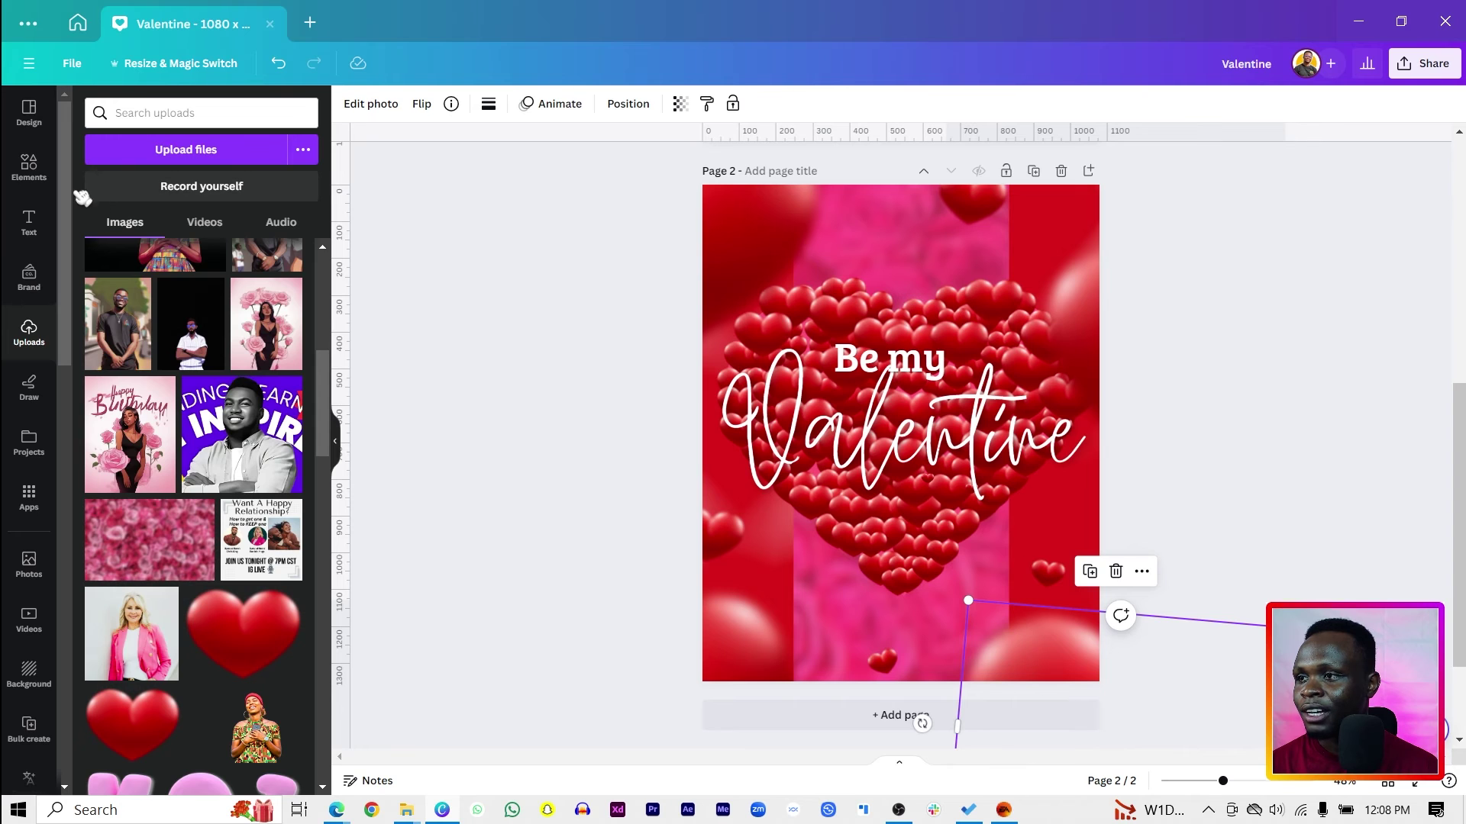
- Search Elements for 'clouds' and add the smoky cloud graphic
left_click(40, 182)
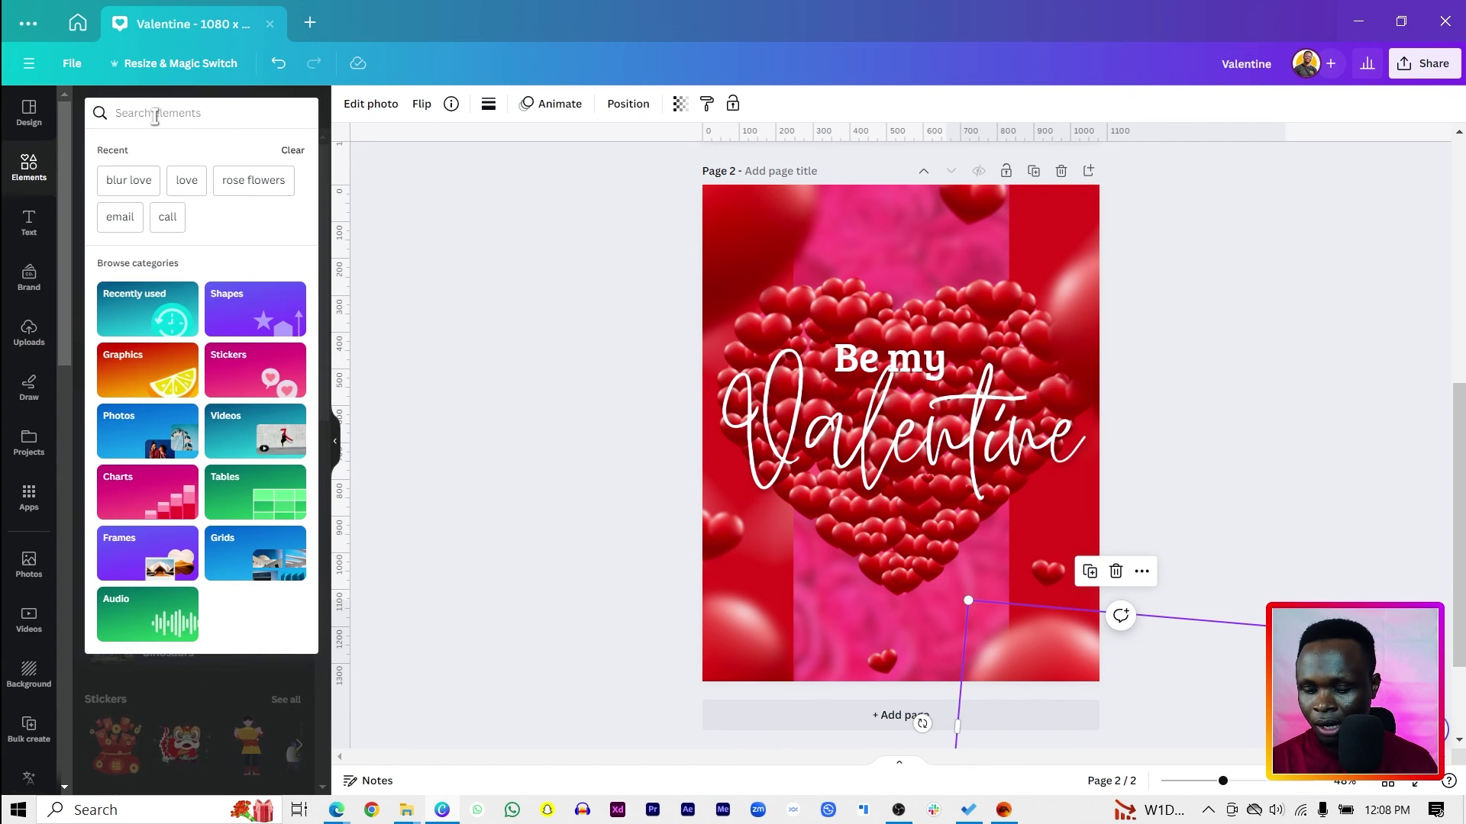
left_click(155, 114)
type("clouds")
key("Return")
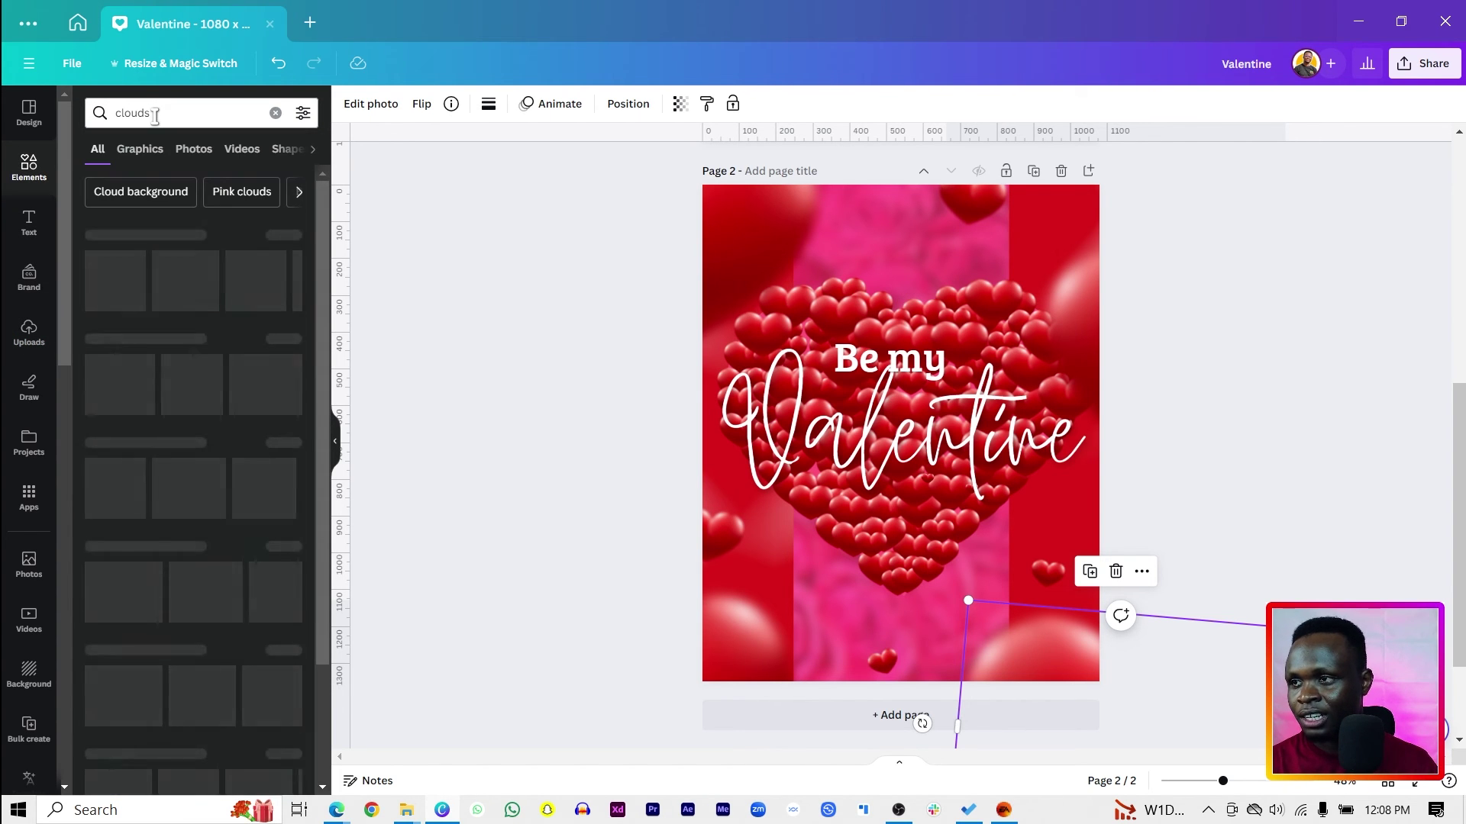
left_click(115, 286)
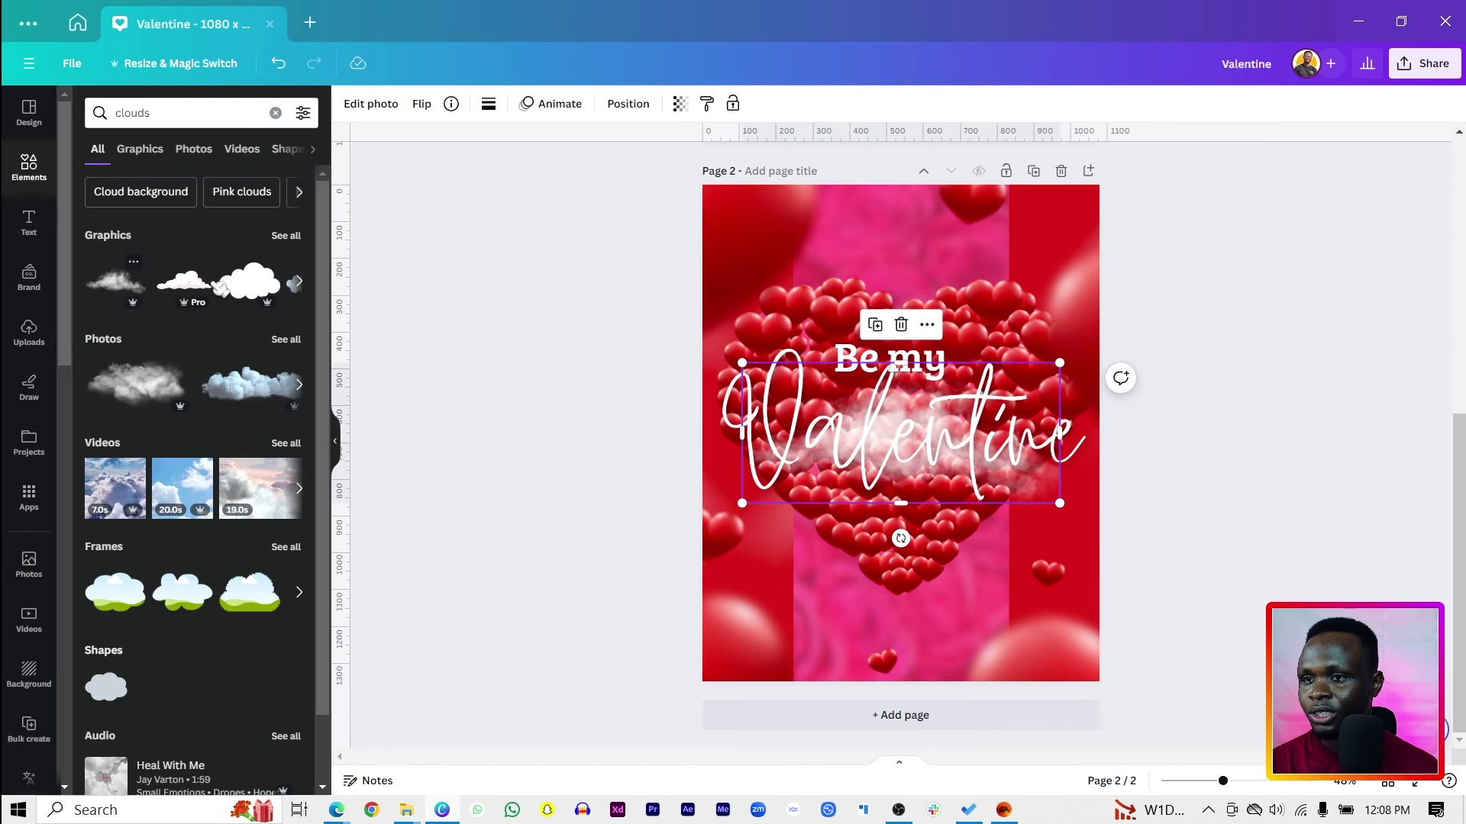
- Place cloud copies at the top-left, right, lower middle and a smaller one upper right
left_click_drag(868, 466, 1080, 500)
left_click_drag(1119, 419, 815, 556, "alt")
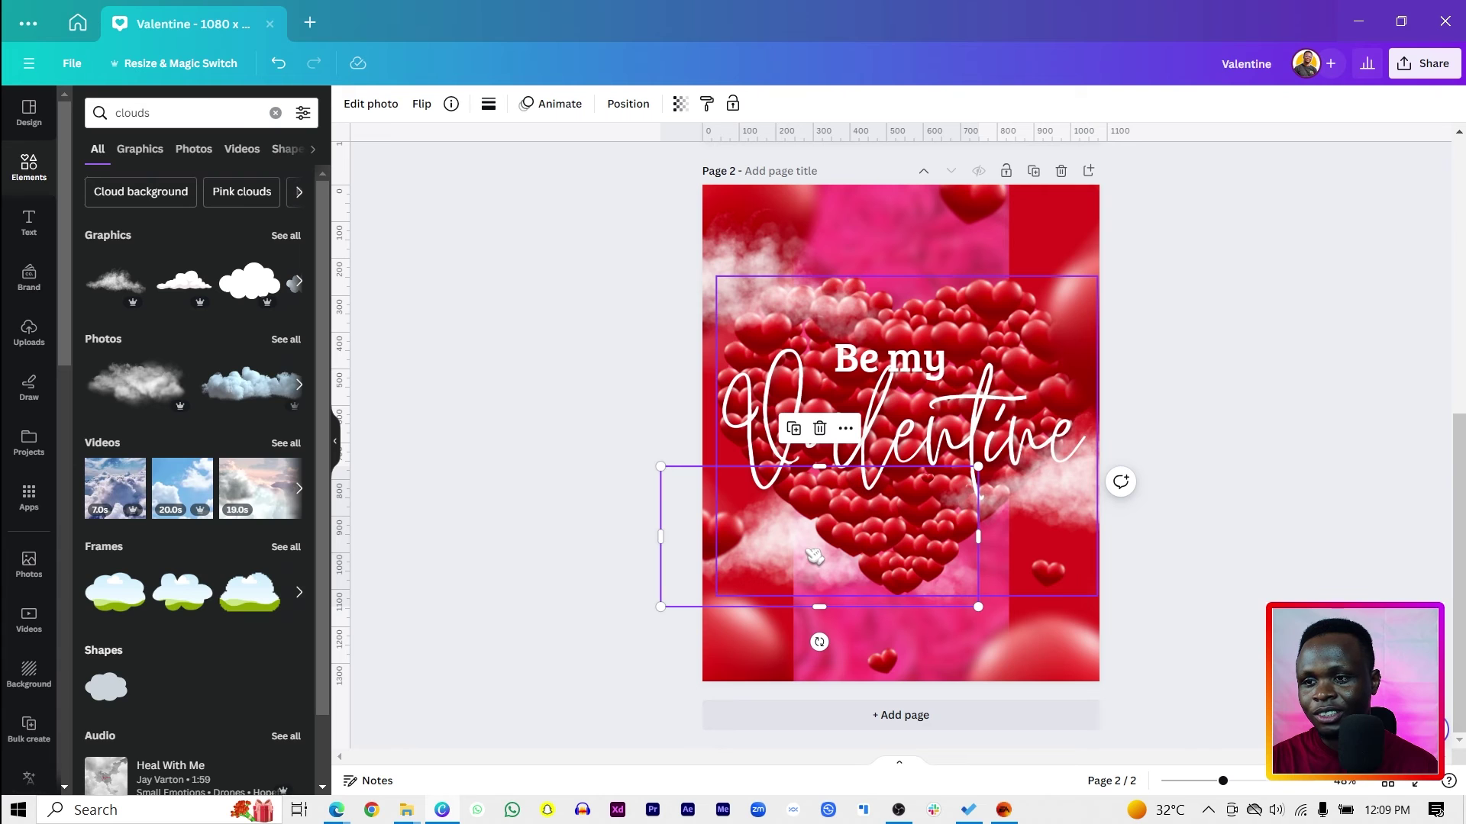
left_click_drag(1091, 496, 1064, 309, "alt")
left_click_drag(911, 366, 1033, 314)
left_click(627, 382)
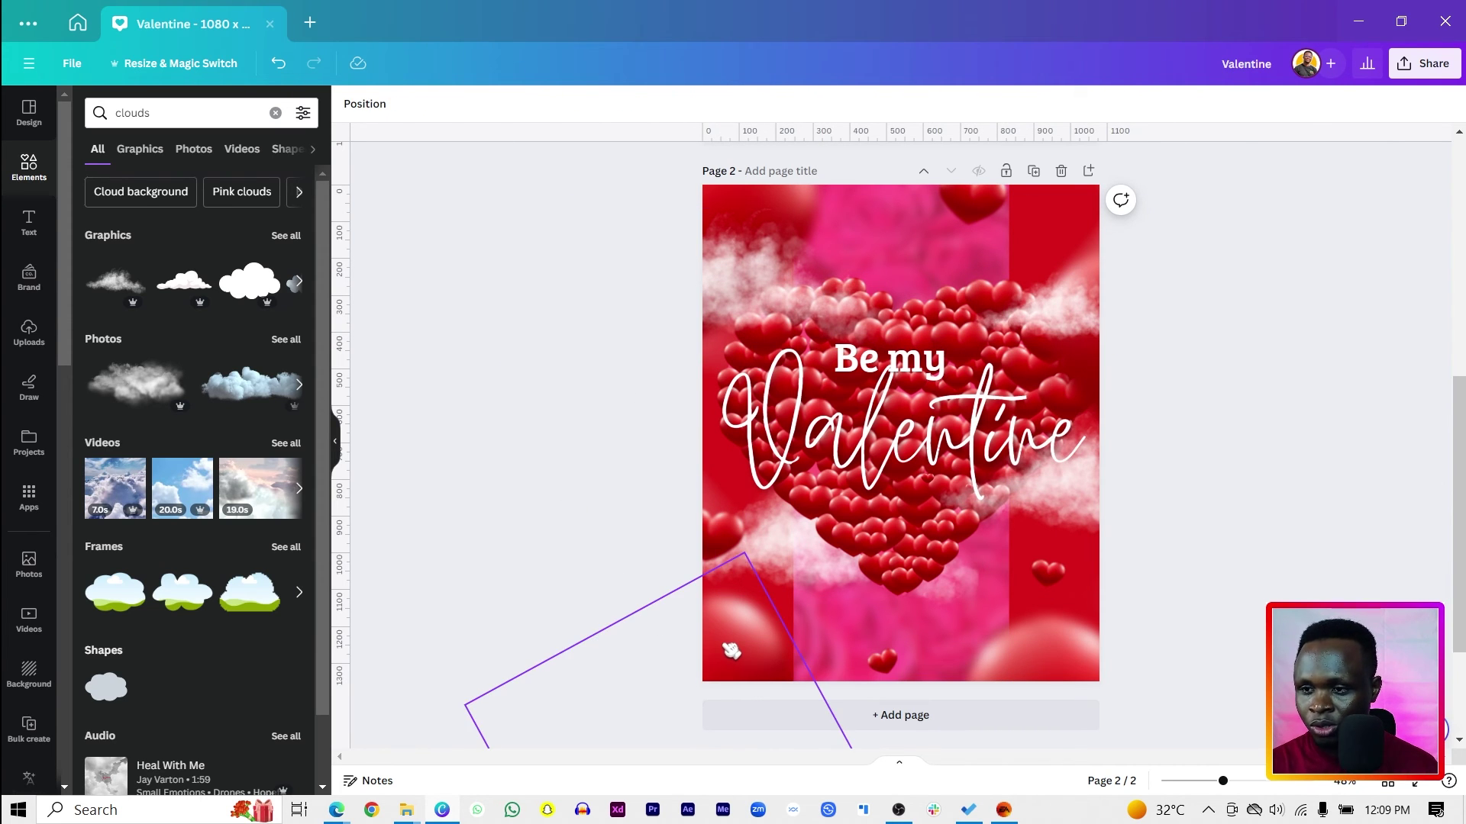
- Copy 'Be my' to the bottom as a small centred 'My love for you has no boundaries' line
left_click(889, 424)
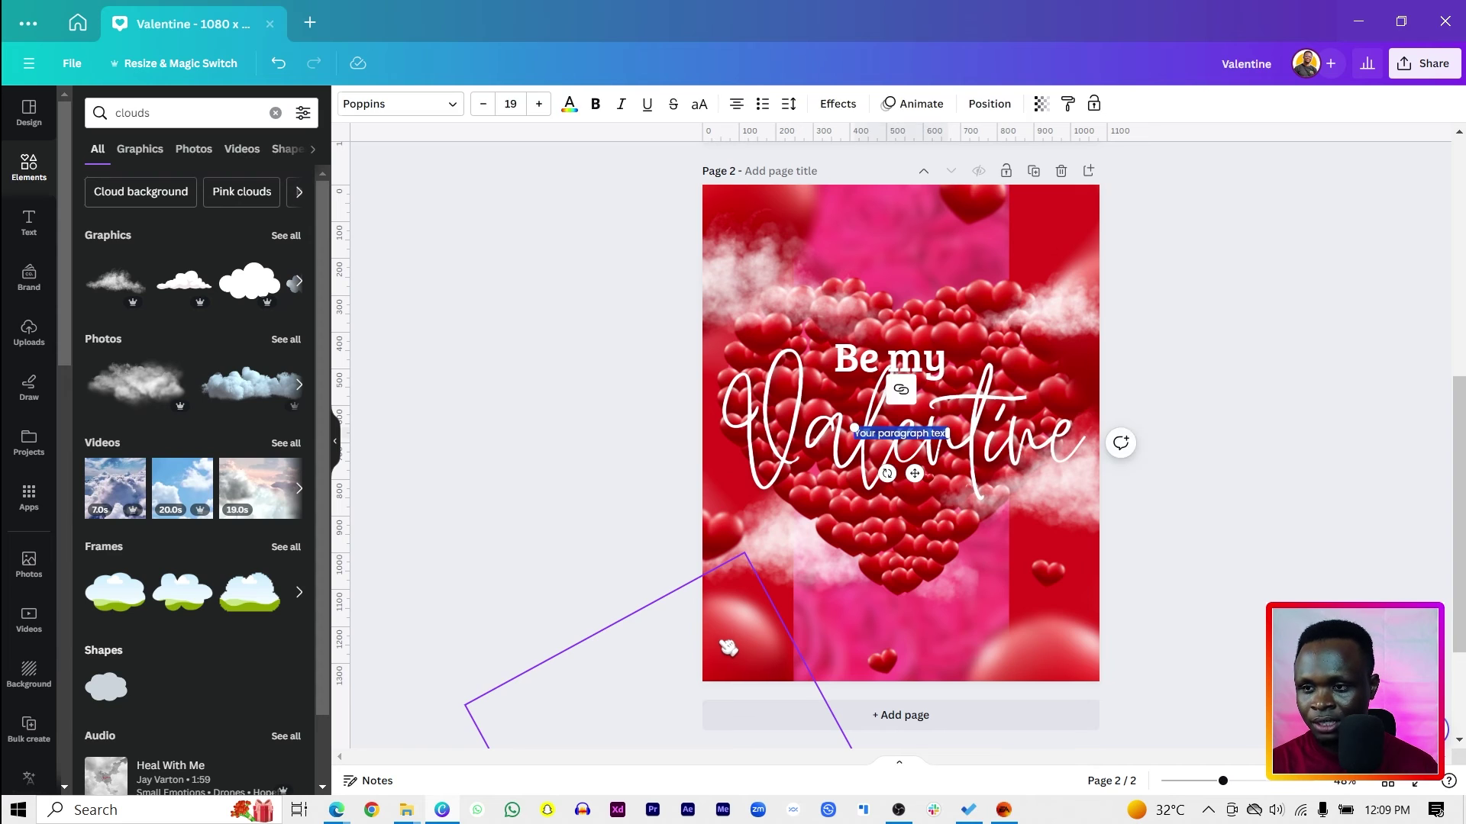
left_click(876, 356)
left_click_drag(877, 356, 872, 601)
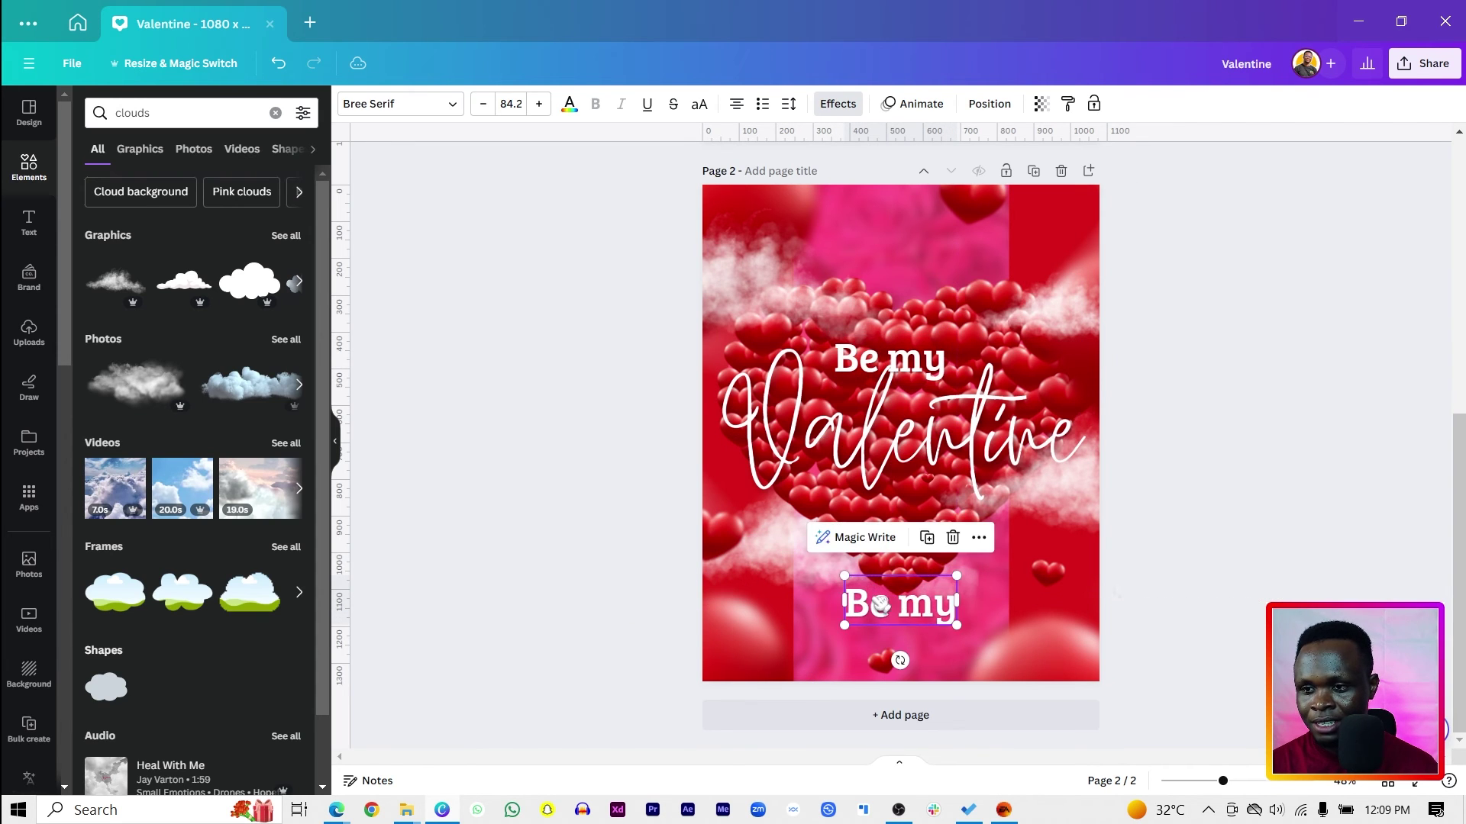
double_click(873, 602)
type("My l")
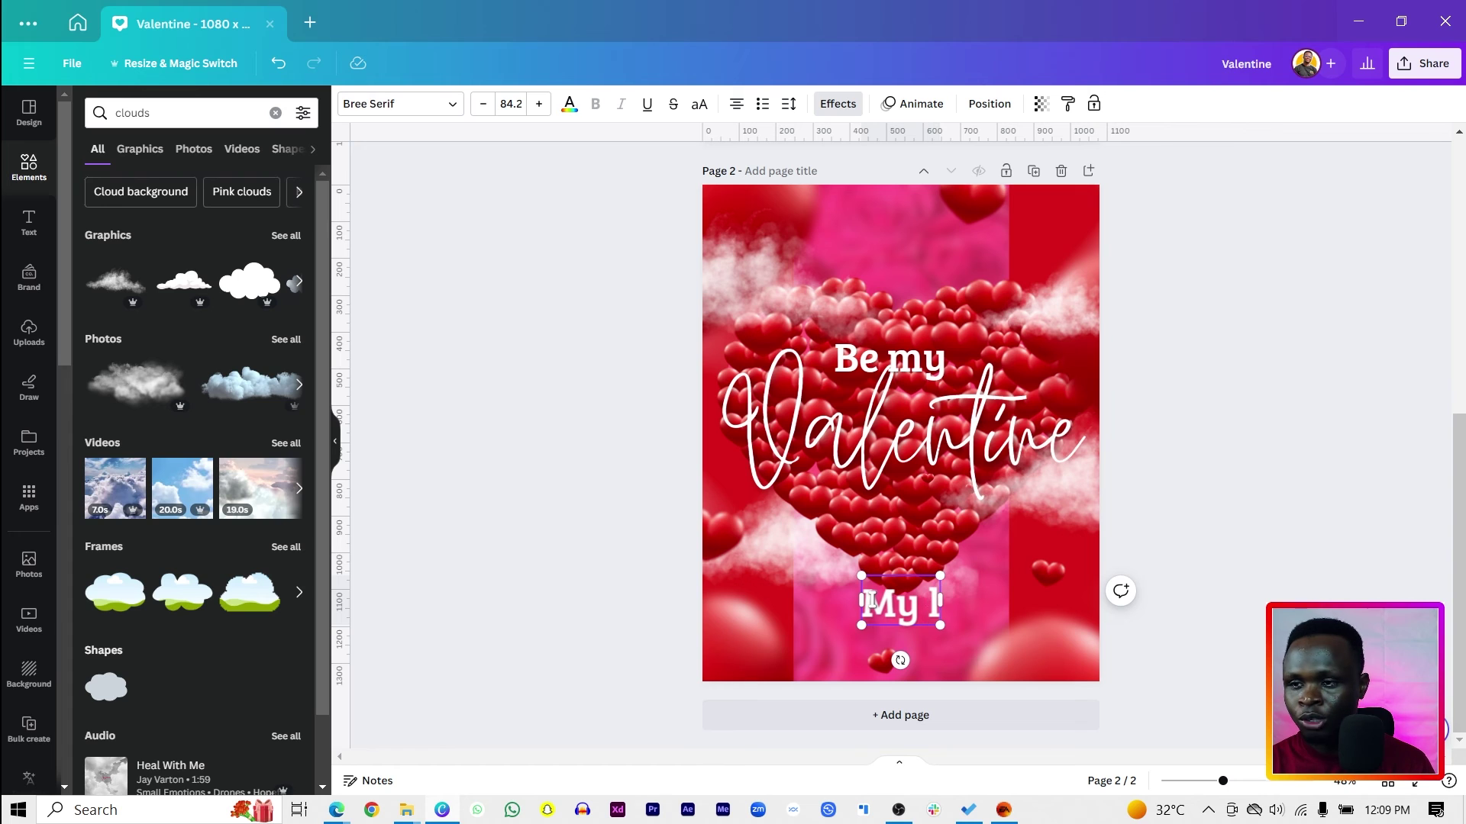
type("ove for you ha")
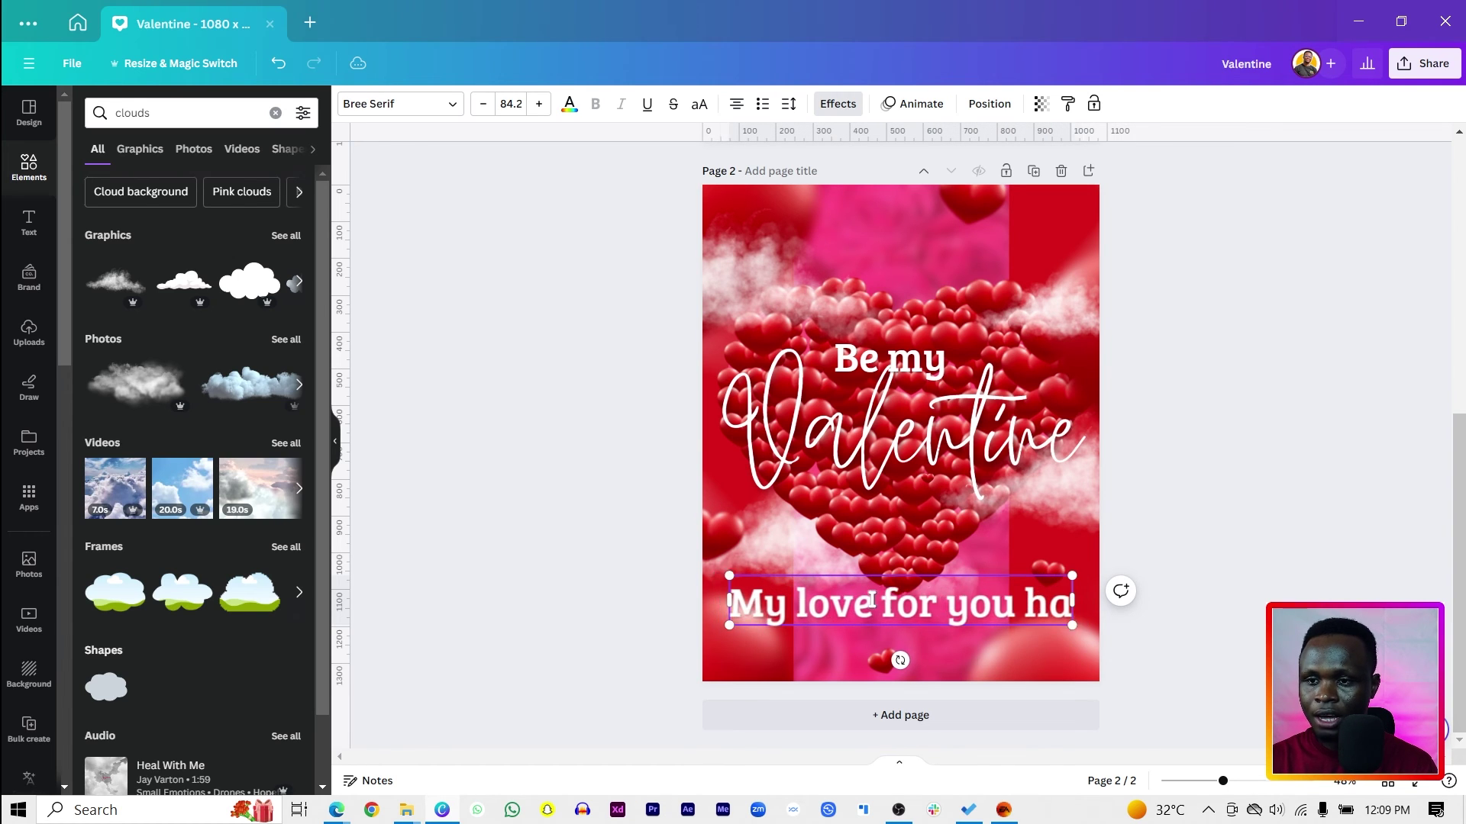
type("s no bou")
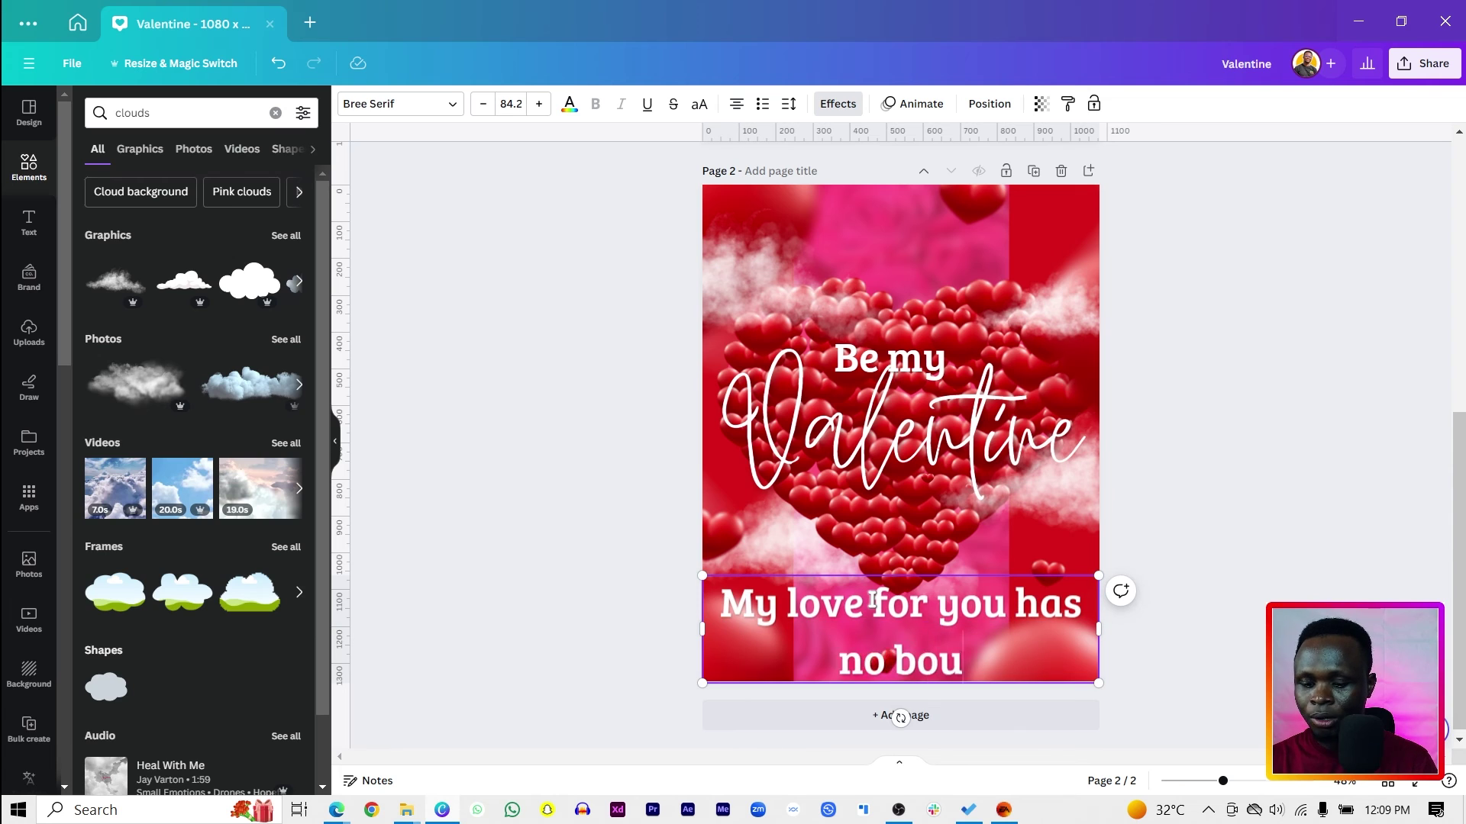
type("ndaries")
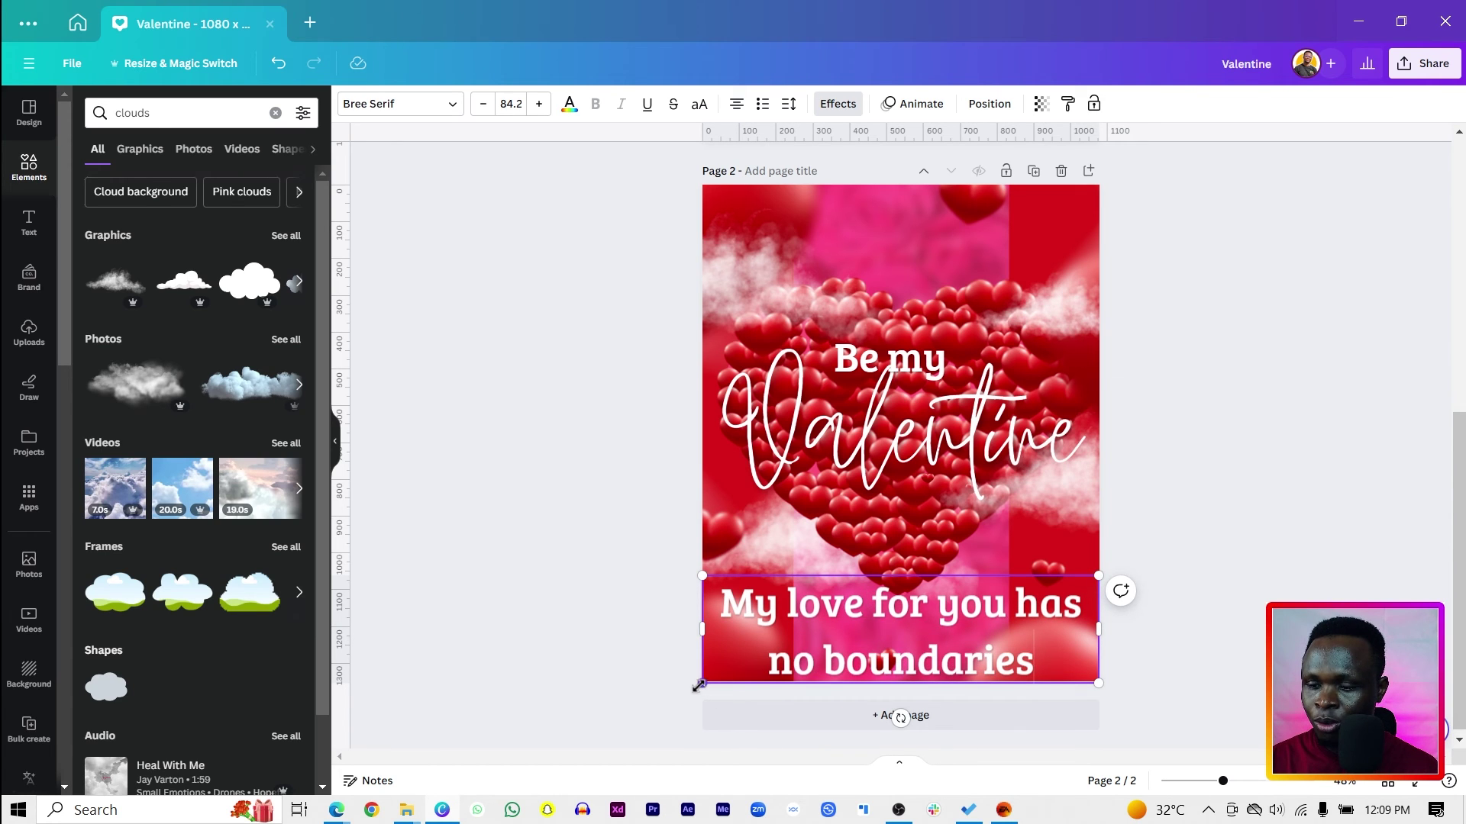
left_click_drag(699, 685, 764, 620)
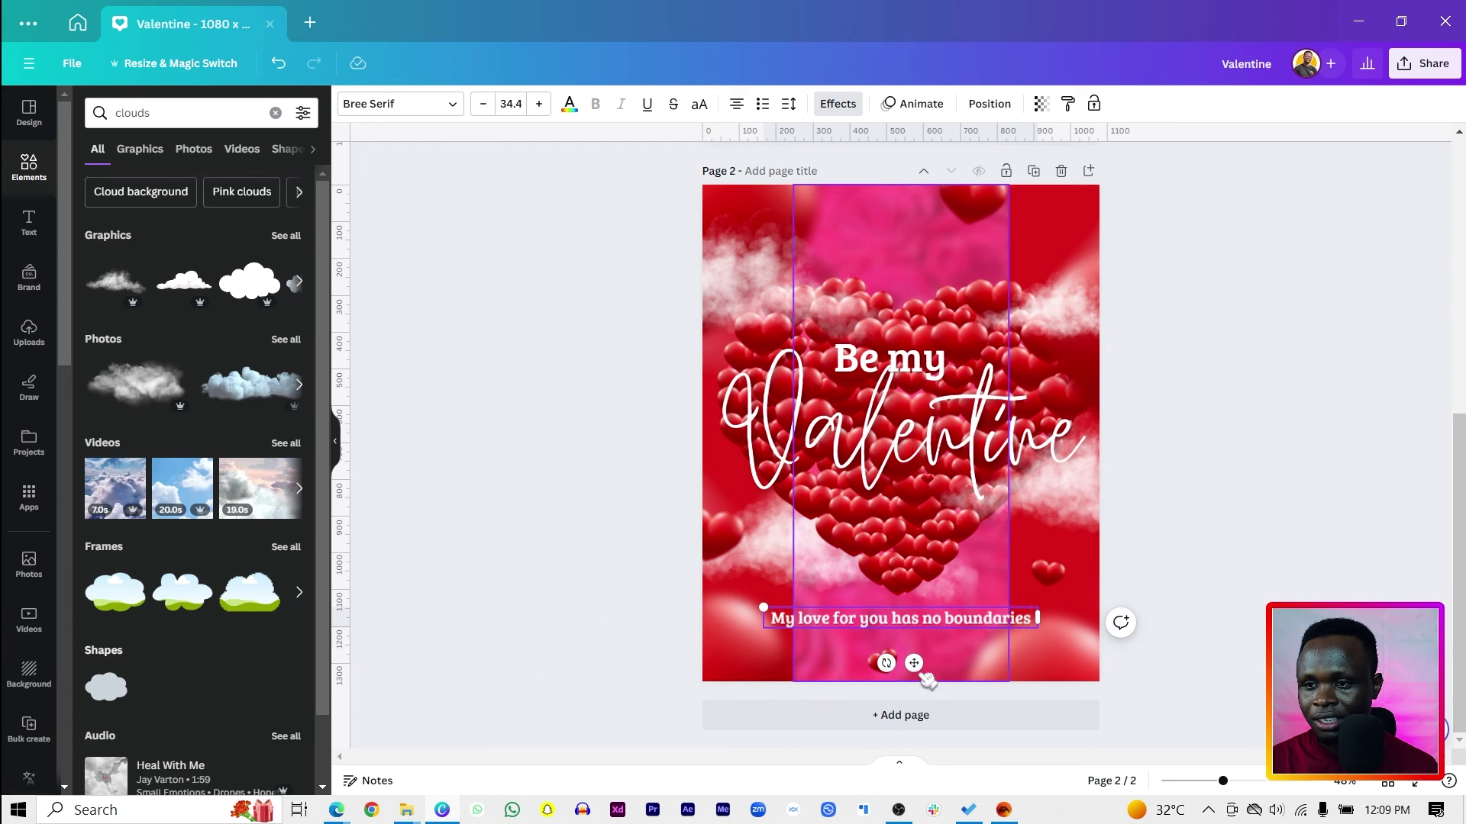
left_click_drag(912, 663, 912, 653)
left_click(736, 648)
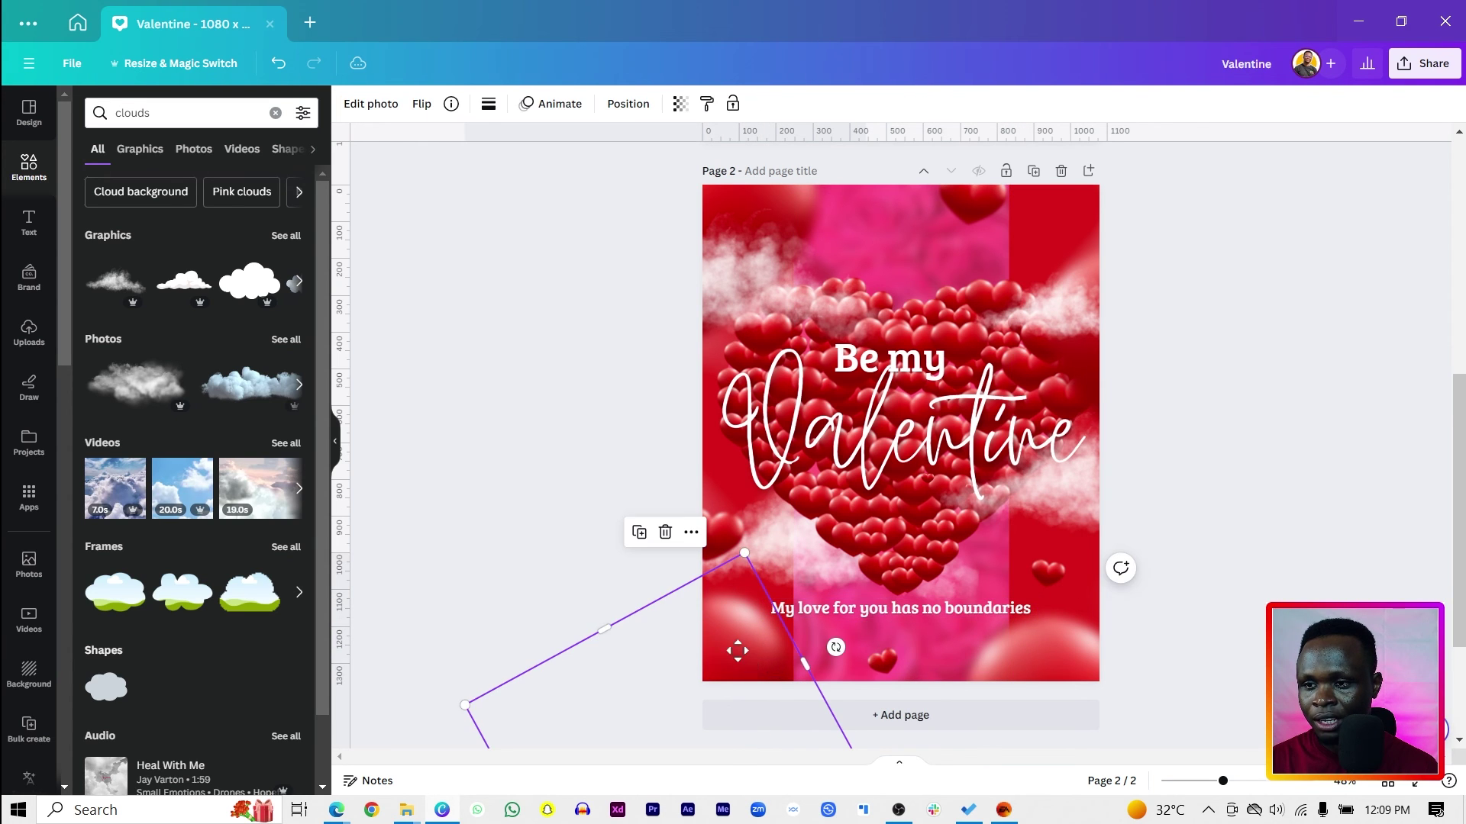
left_click_drag(736, 648, 1028, 654)
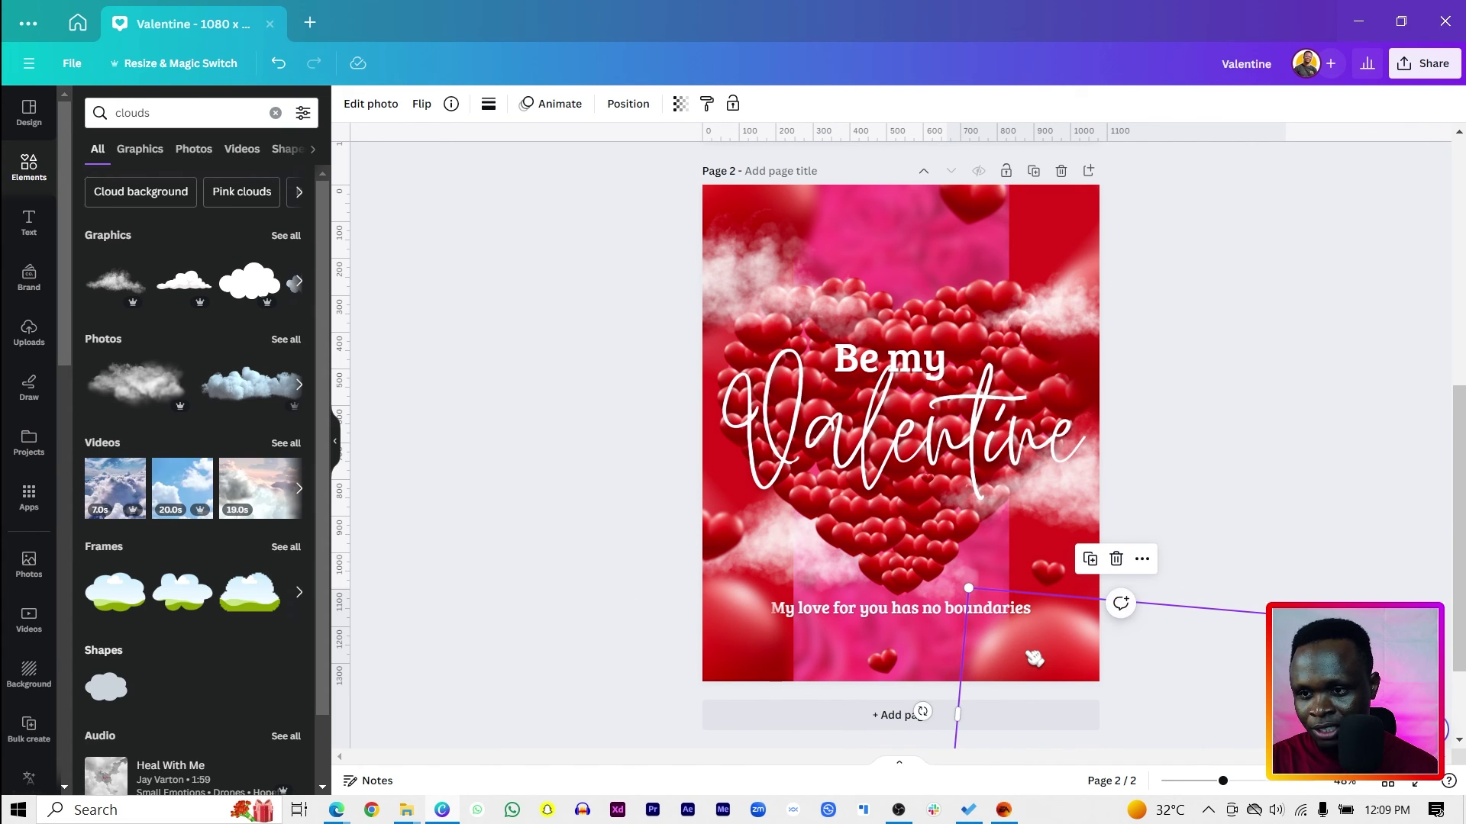
left_click(623, 432)
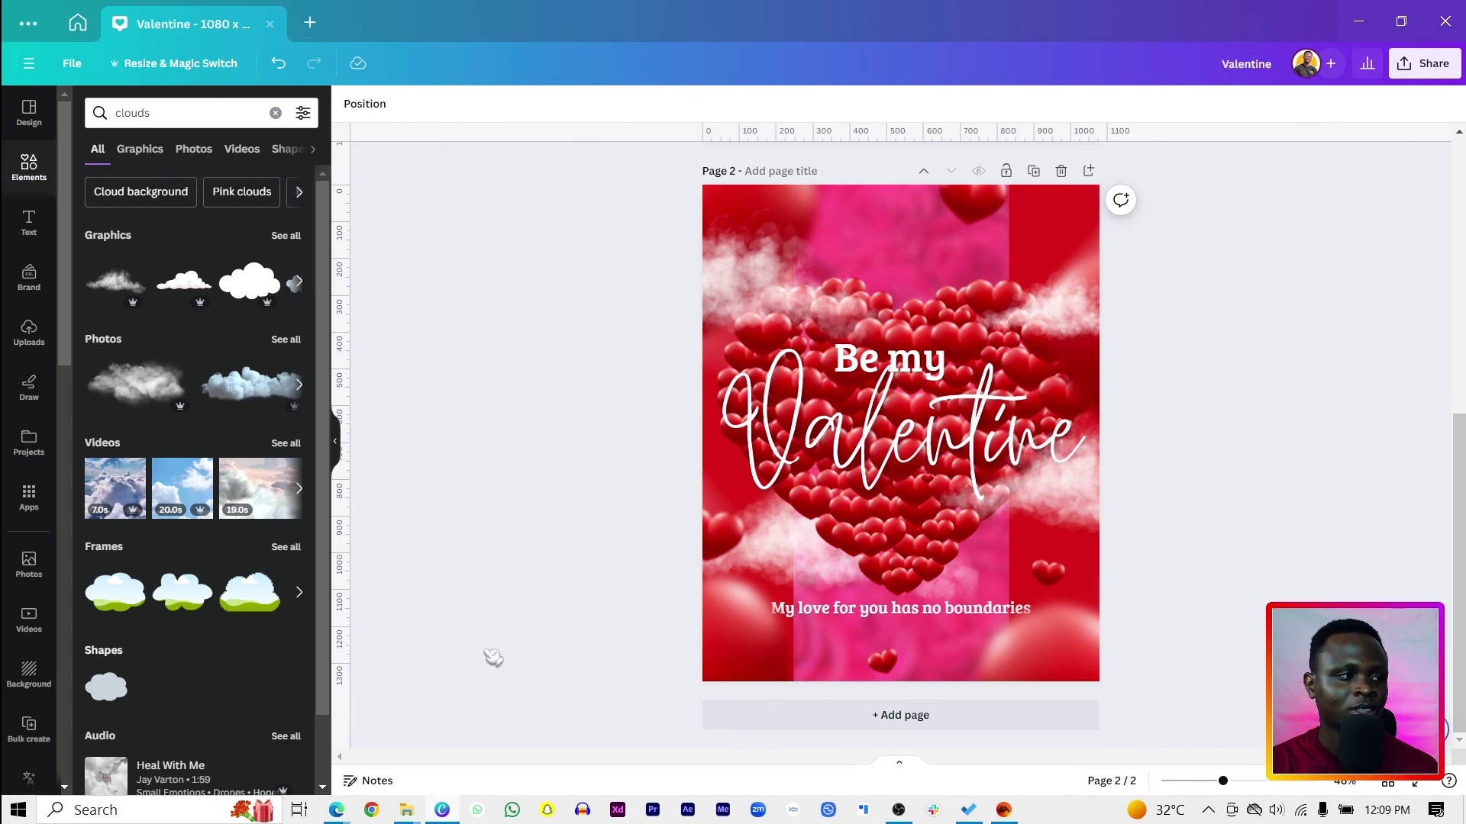